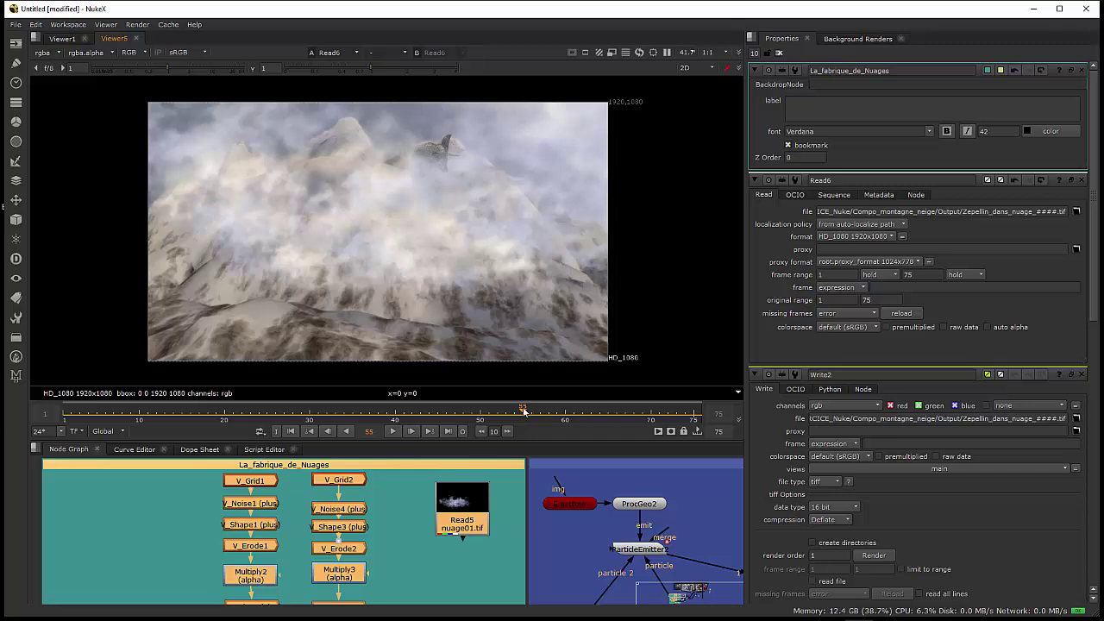
- Play back the Read6 zeppelin-in-clouds sequence several times from its opening frames to examine the rendered composite
drag(528, 415, 80, 420)
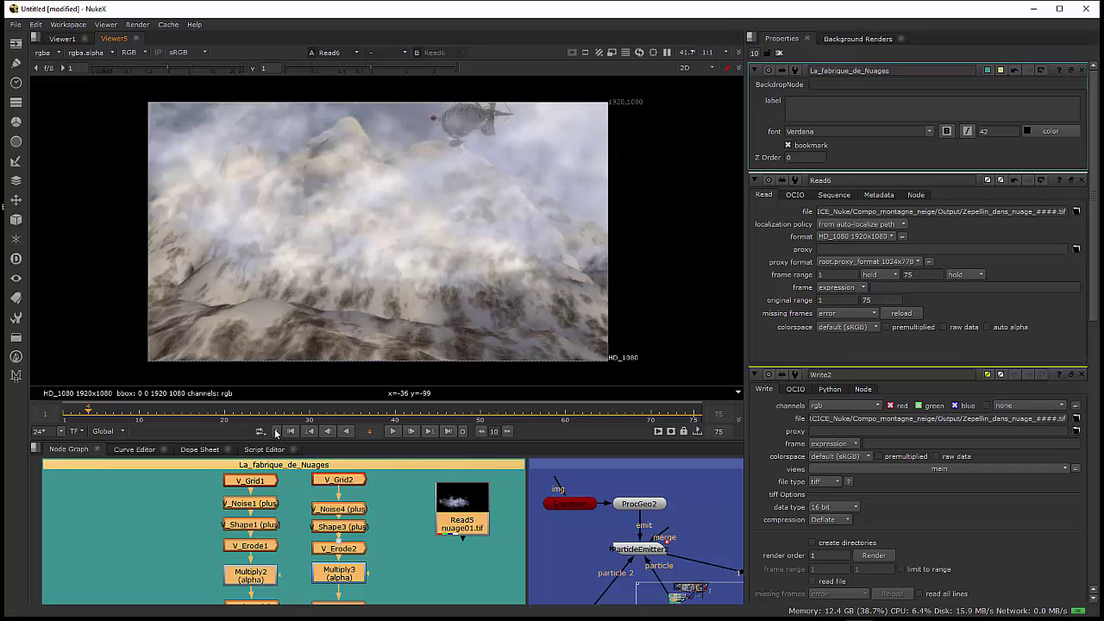
click(393, 432)
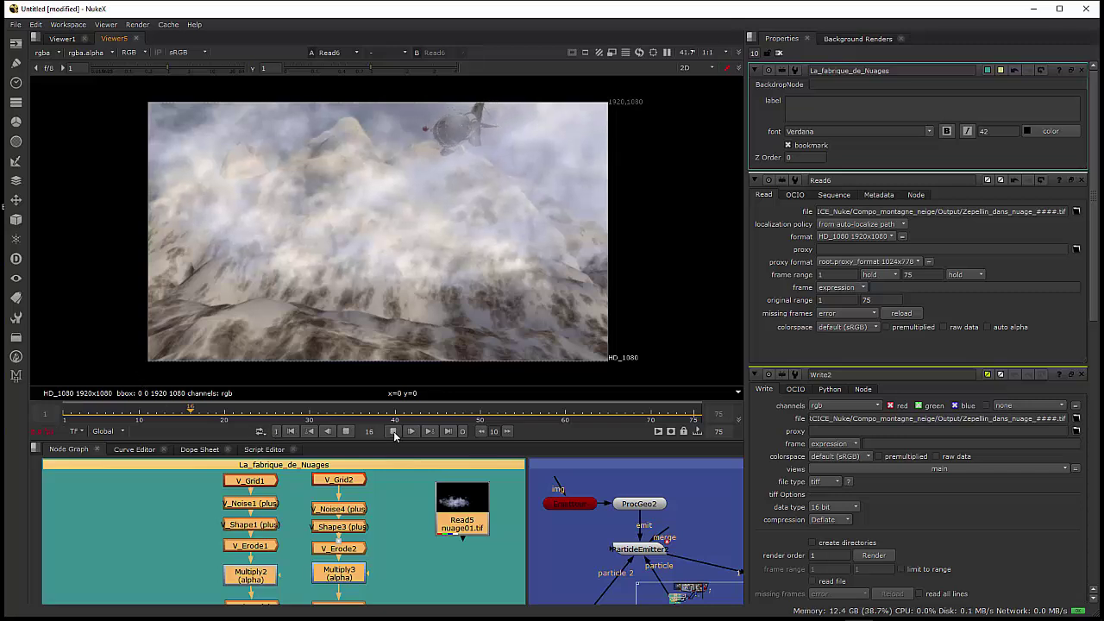
click(393, 431)
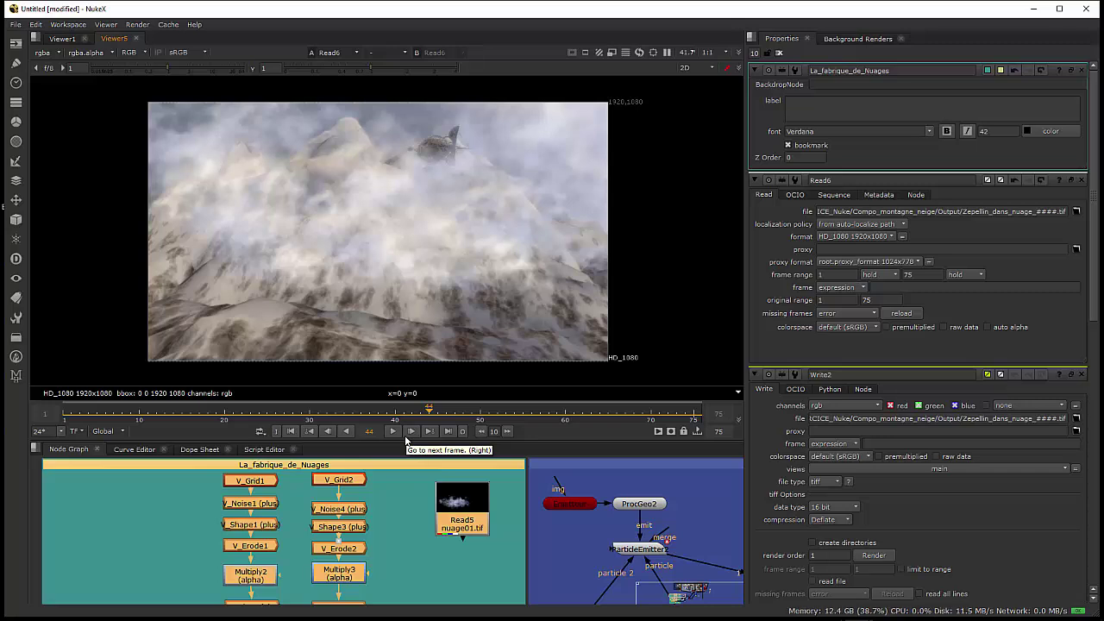
click(75, 413)
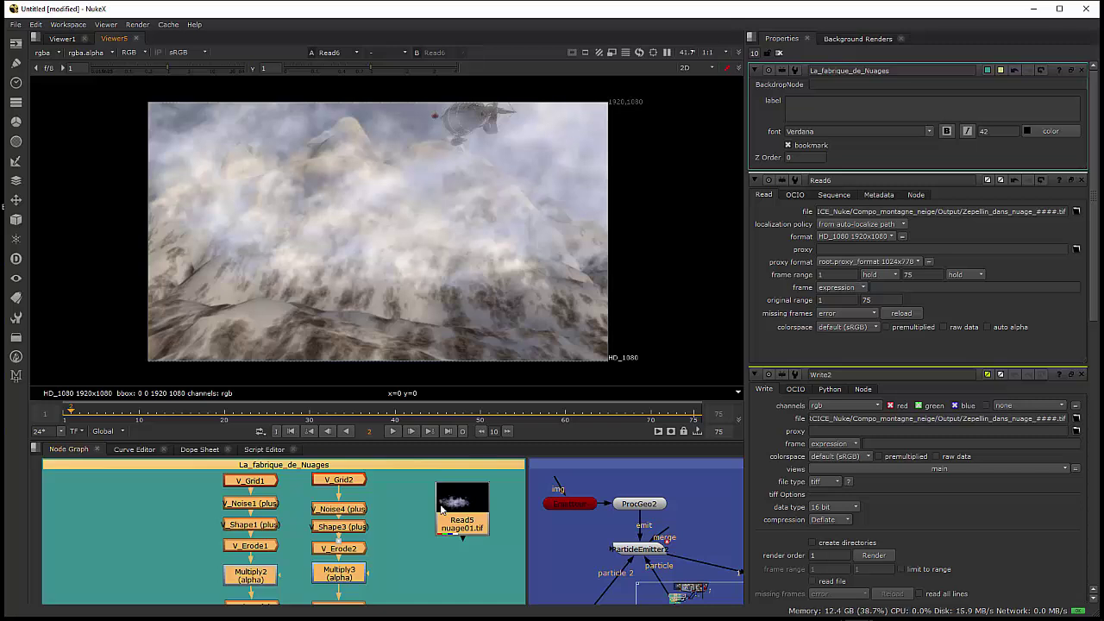
click(394, 435)
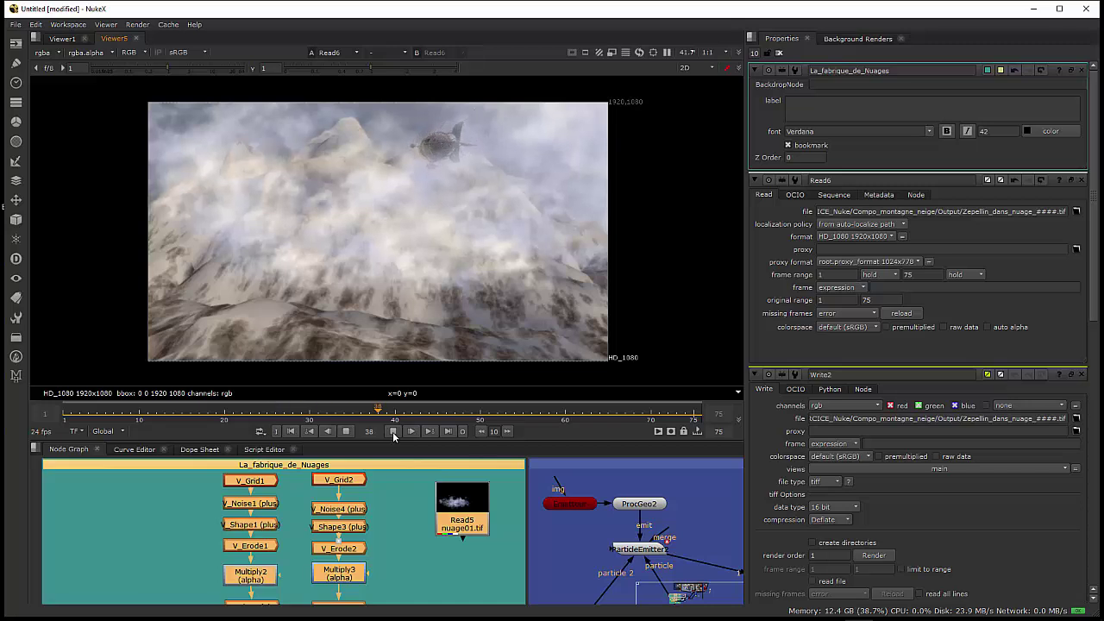
click(394, 436)
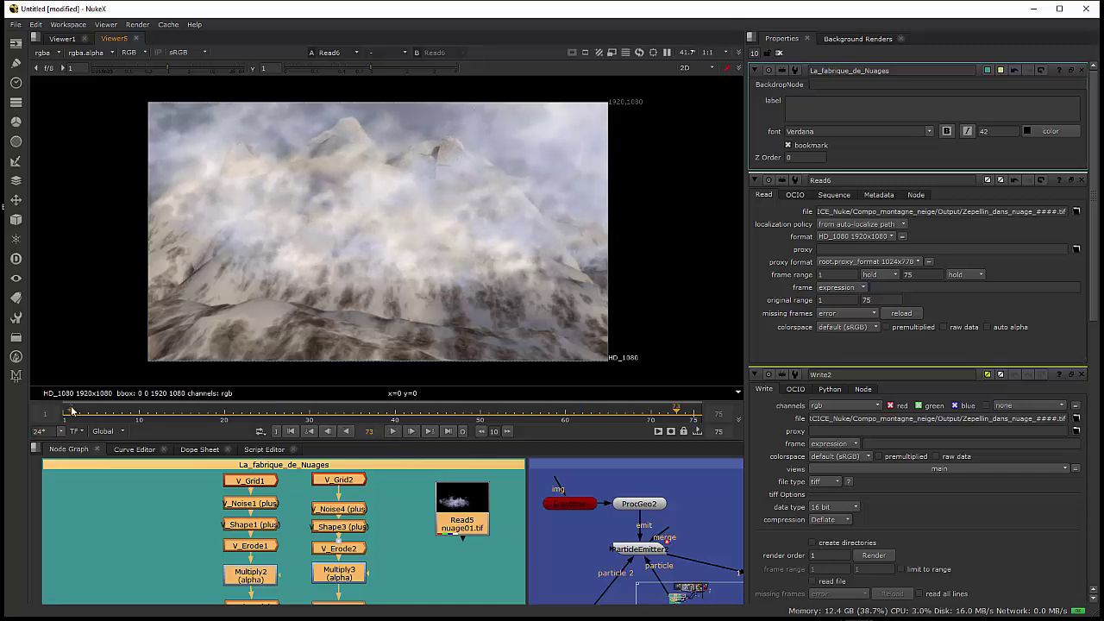
click(76, 412)
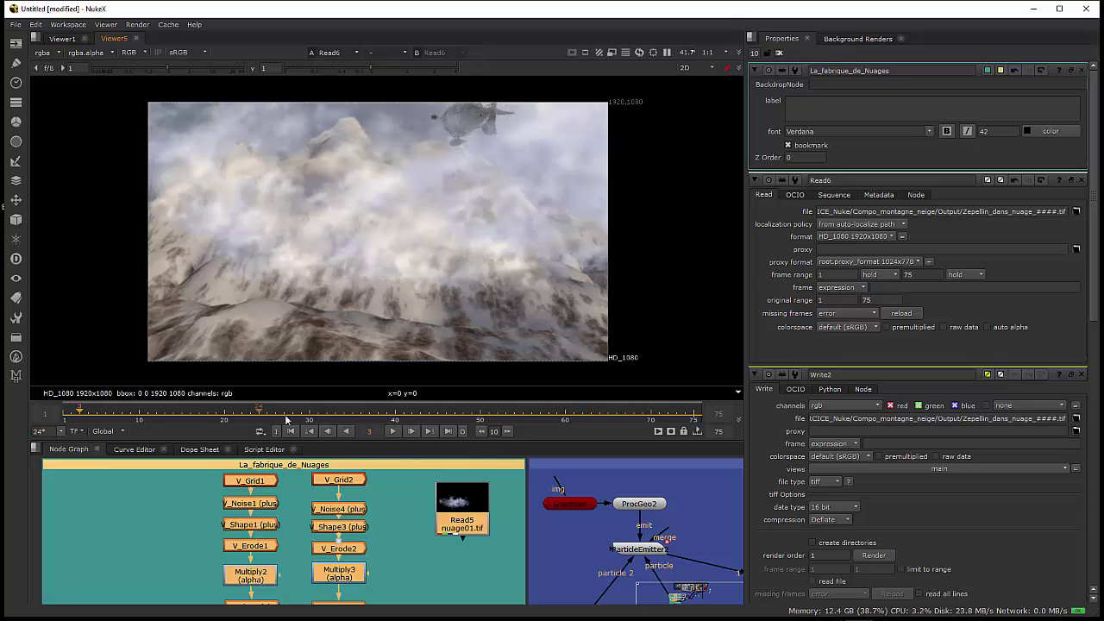
click(394, 433)
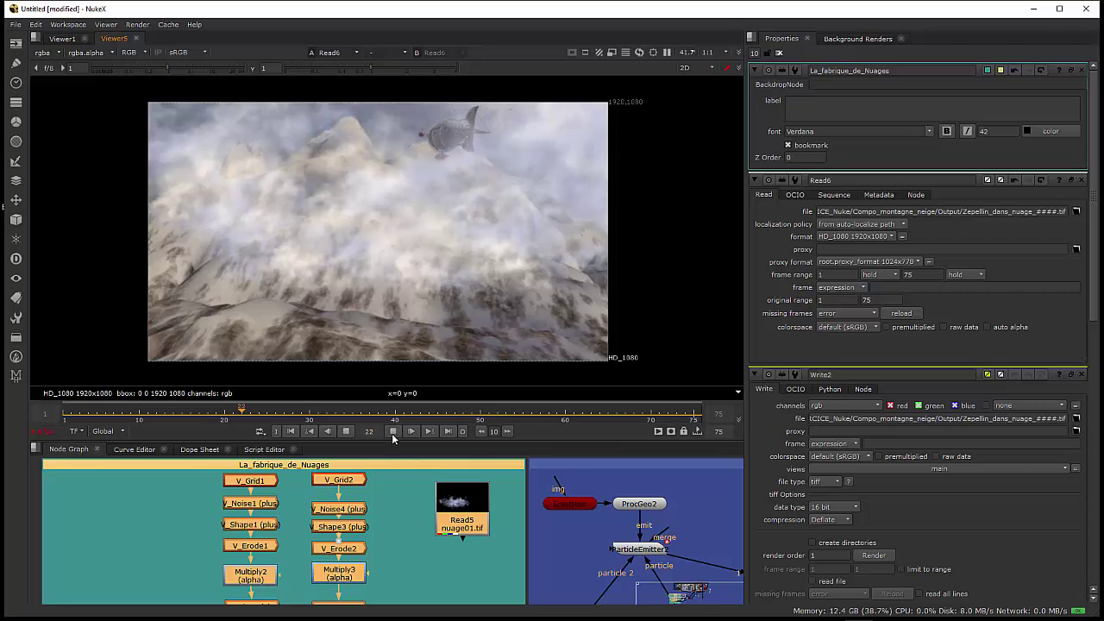
click(394, 433)
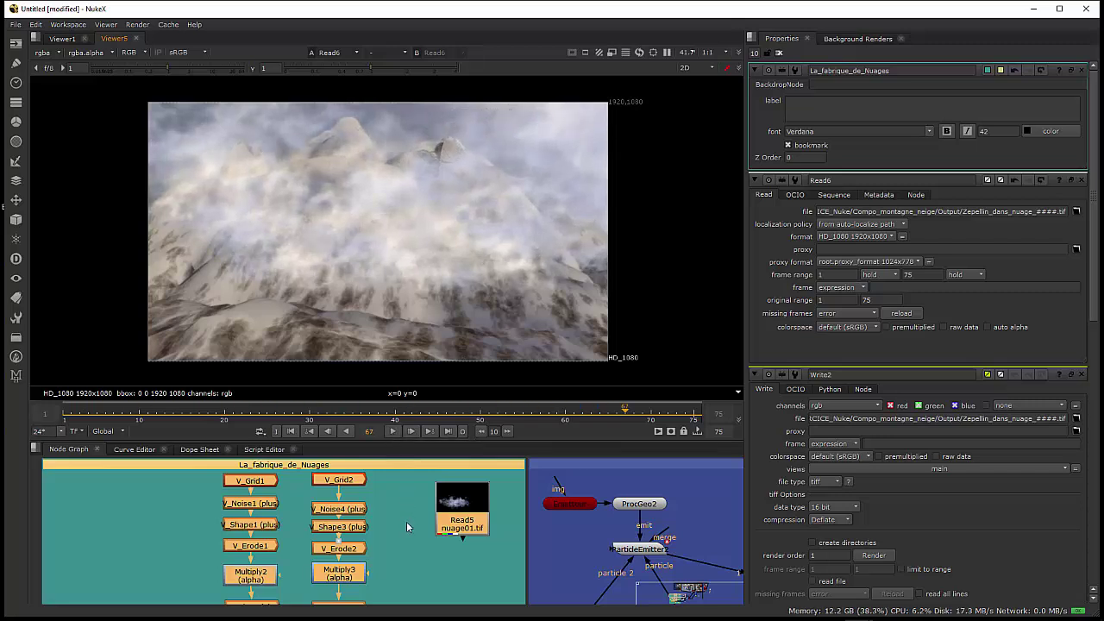
click(391, 433)
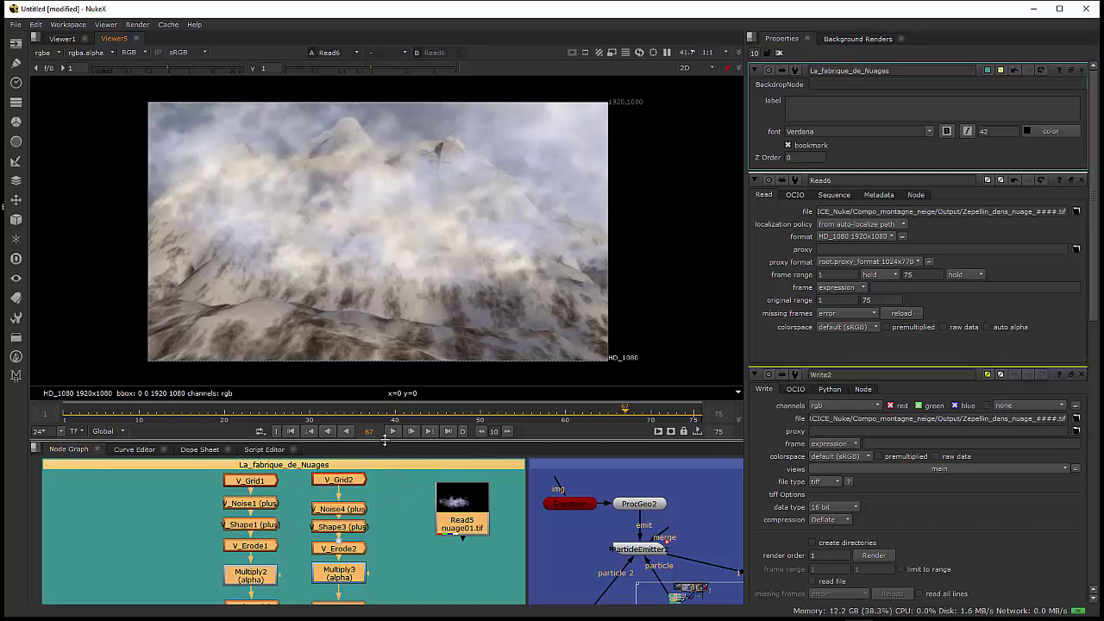
- Load init.py from the VoxelSystem_V01_01 folder into the Script Editor and run it to register the gizmo and icon paths
drag(385, 439, 385, 384)
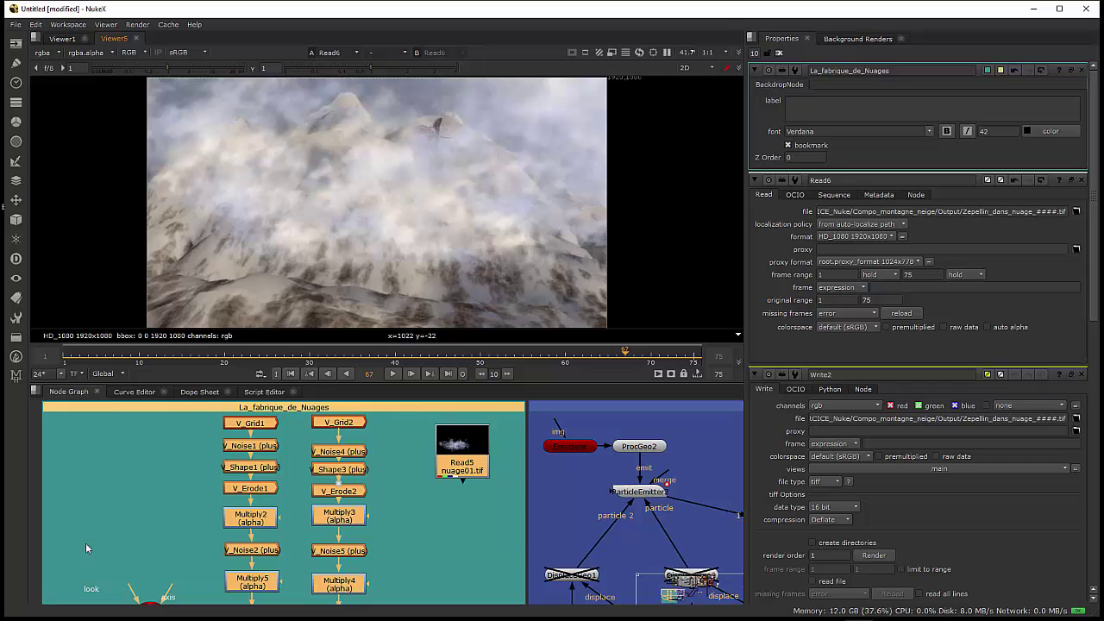
click(261, 393)
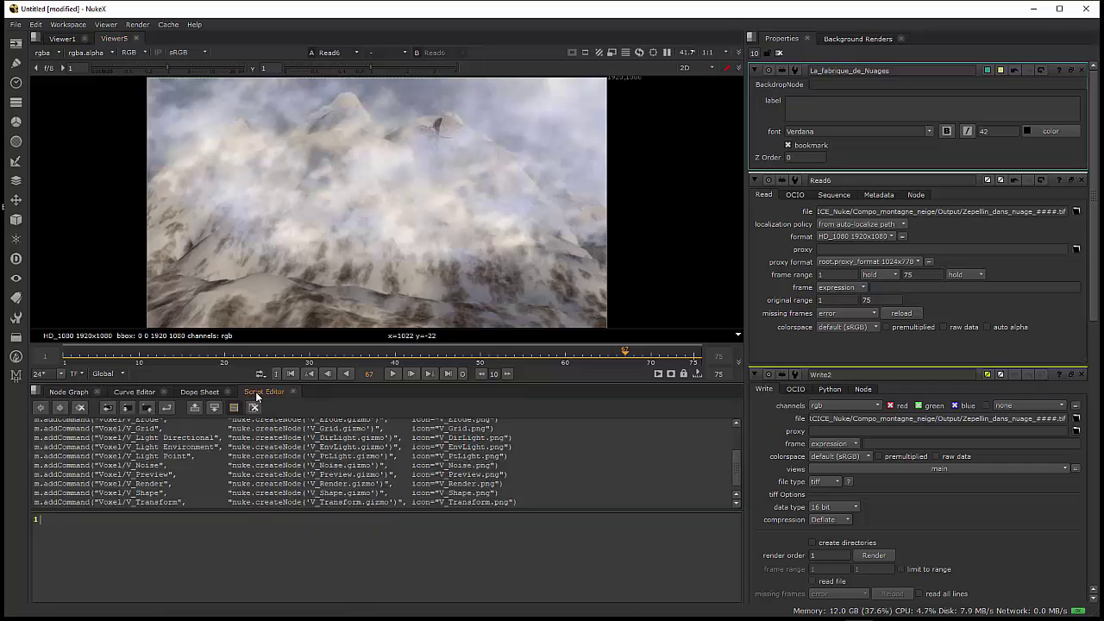
click(126, 407)
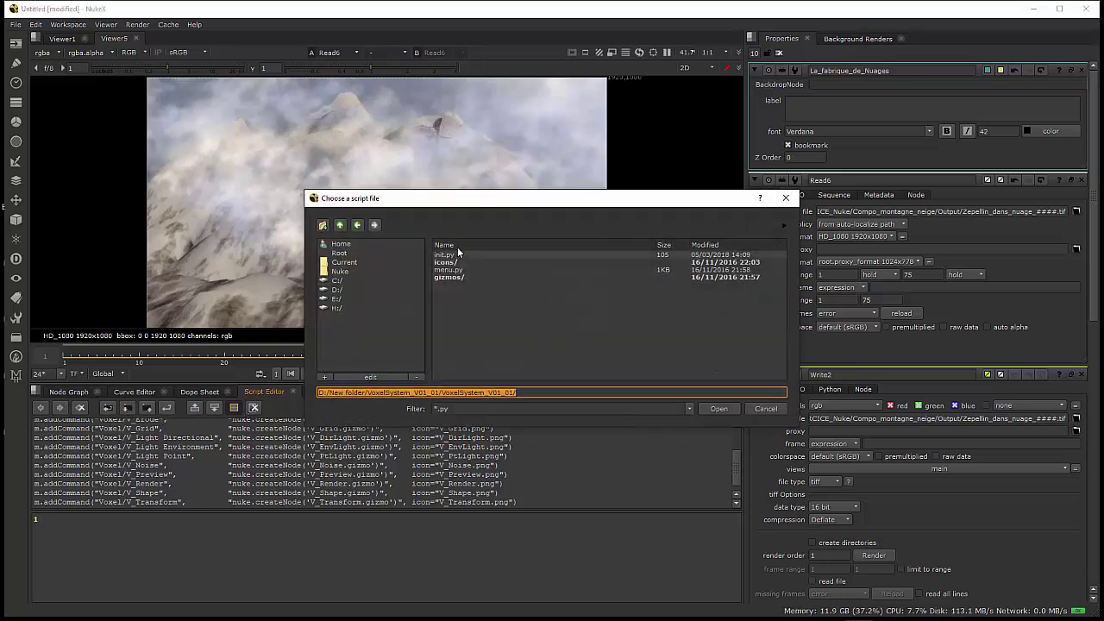
drag(435, 204, 411, 208)
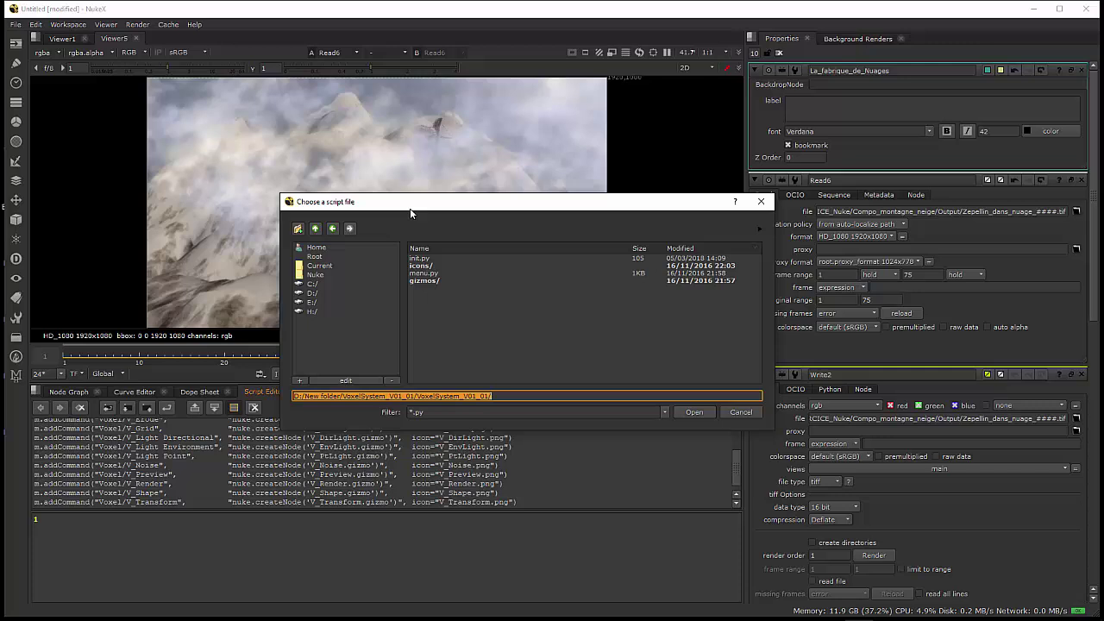
double_click(427, 258)
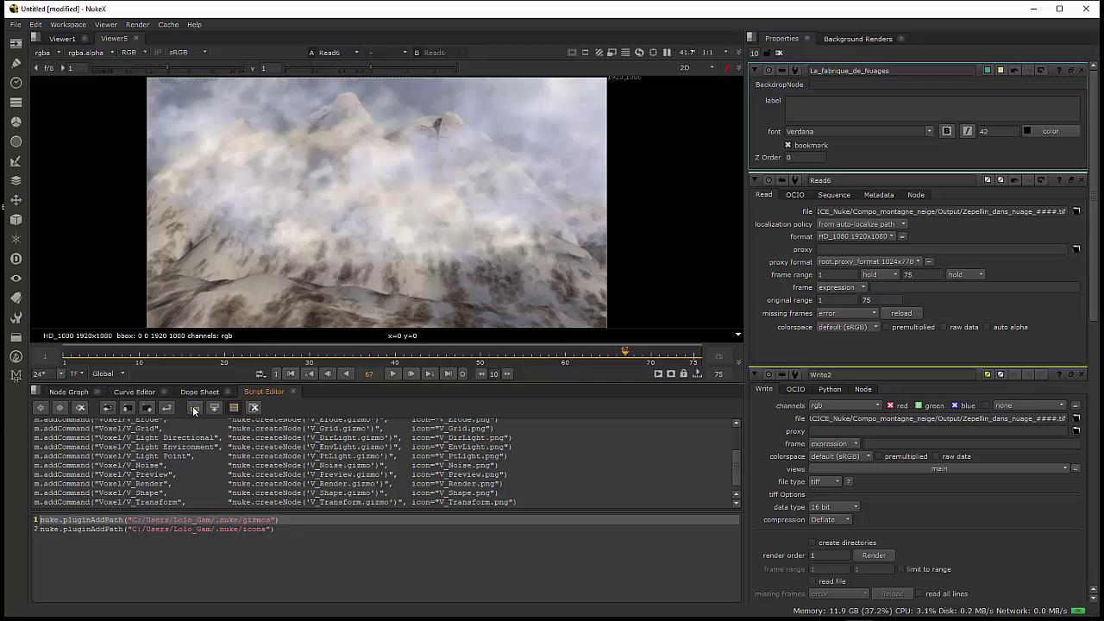
click(167, 408)
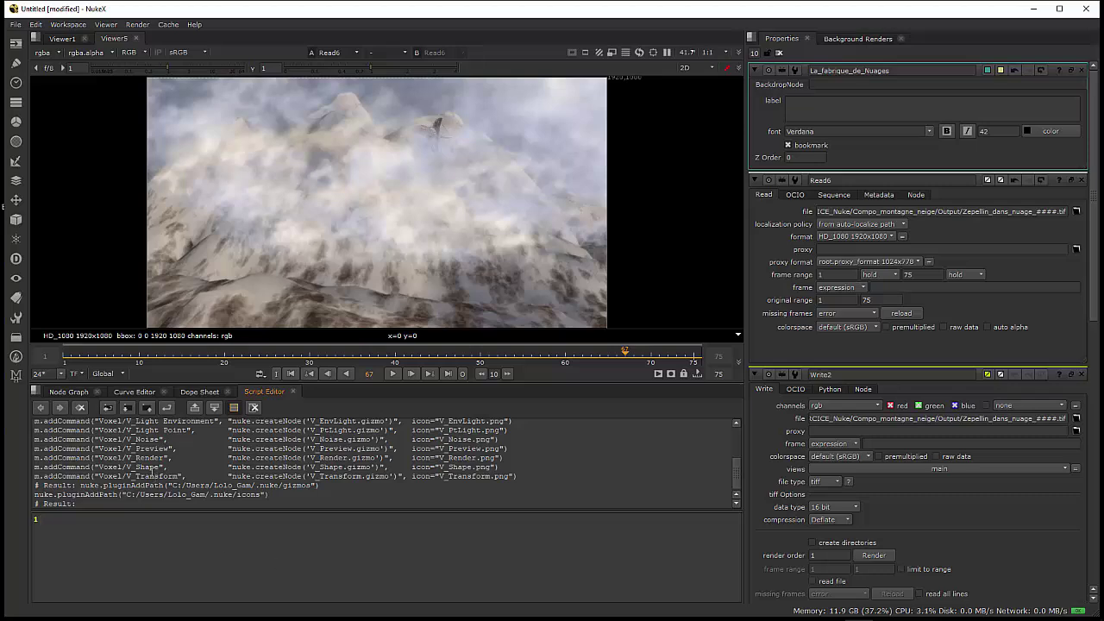
- Load menu.py from the VoxelSystem_V01_01 folder into the Script Editor and run it to add the voxel node commands
click(124, 409)
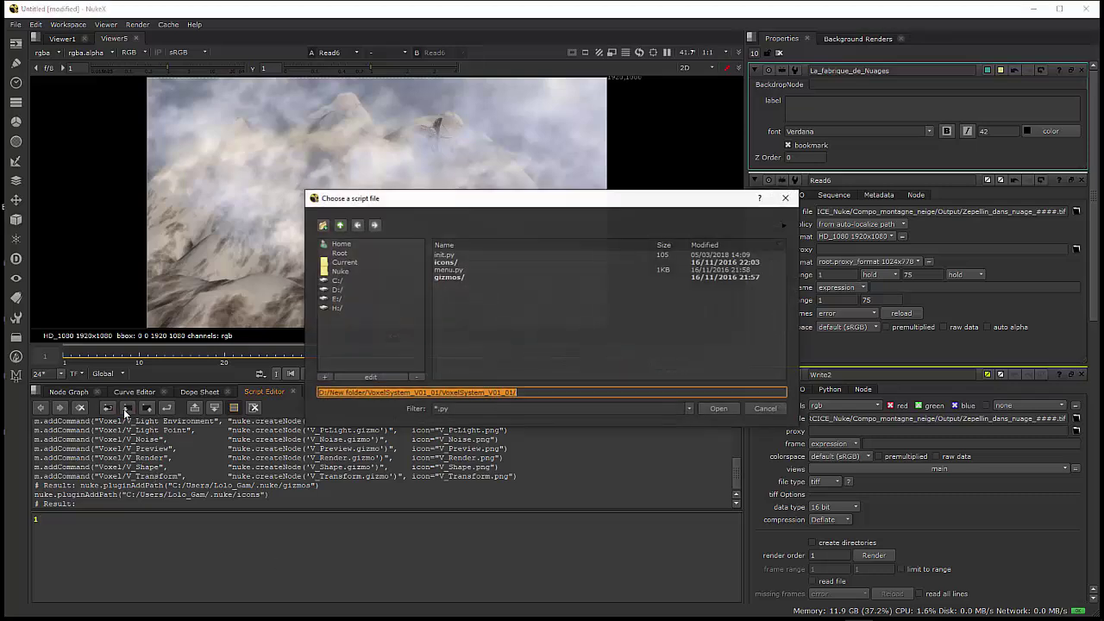
double_click(447, 270)
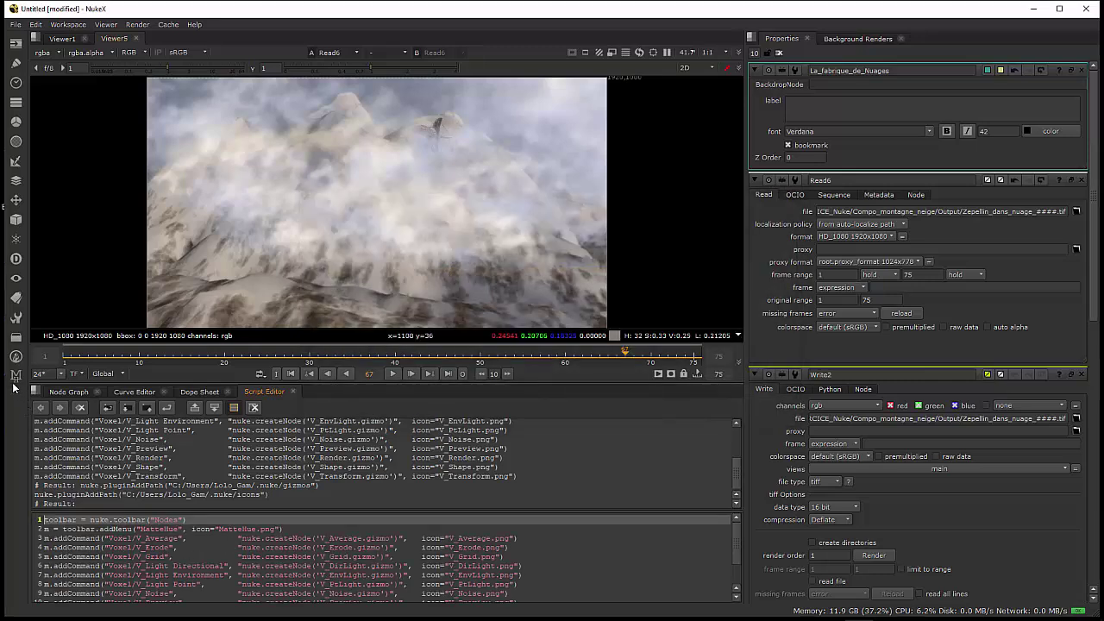
click(165, 407)
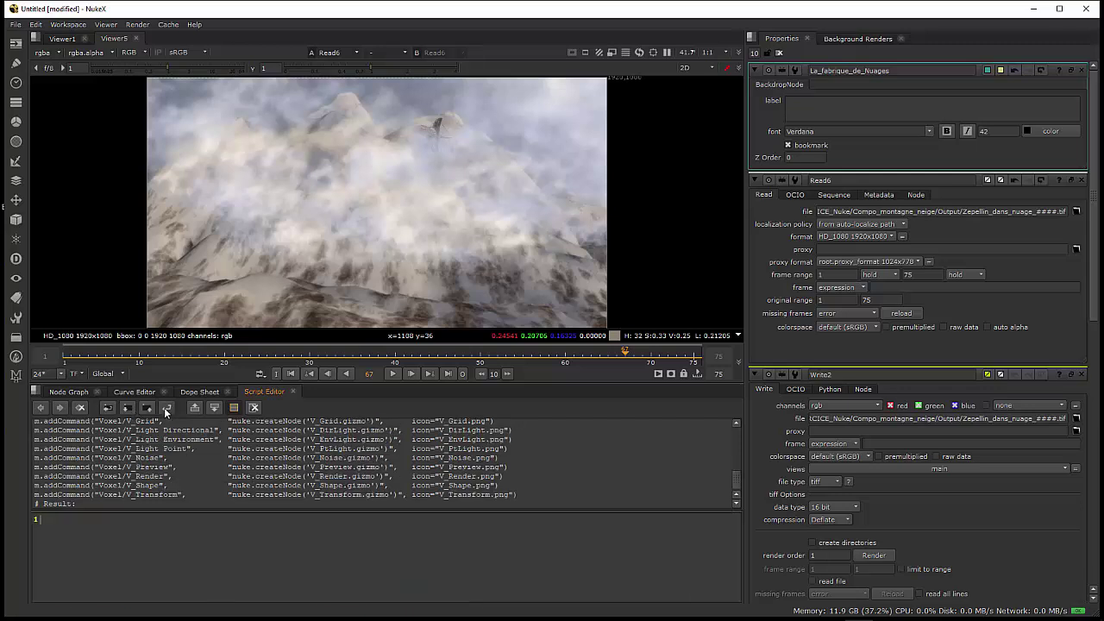
- Look through the Voxel nodes available in the MatteHue group, from V_Average to V_Transform, without adding one
click(20, 380)
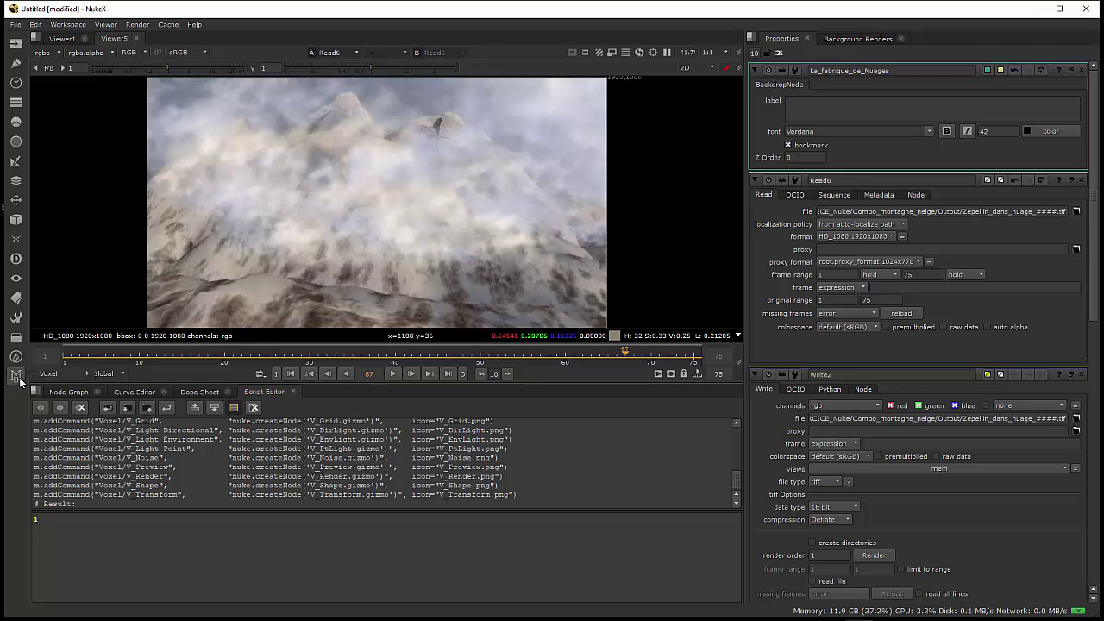
mouse_move(47, 376)
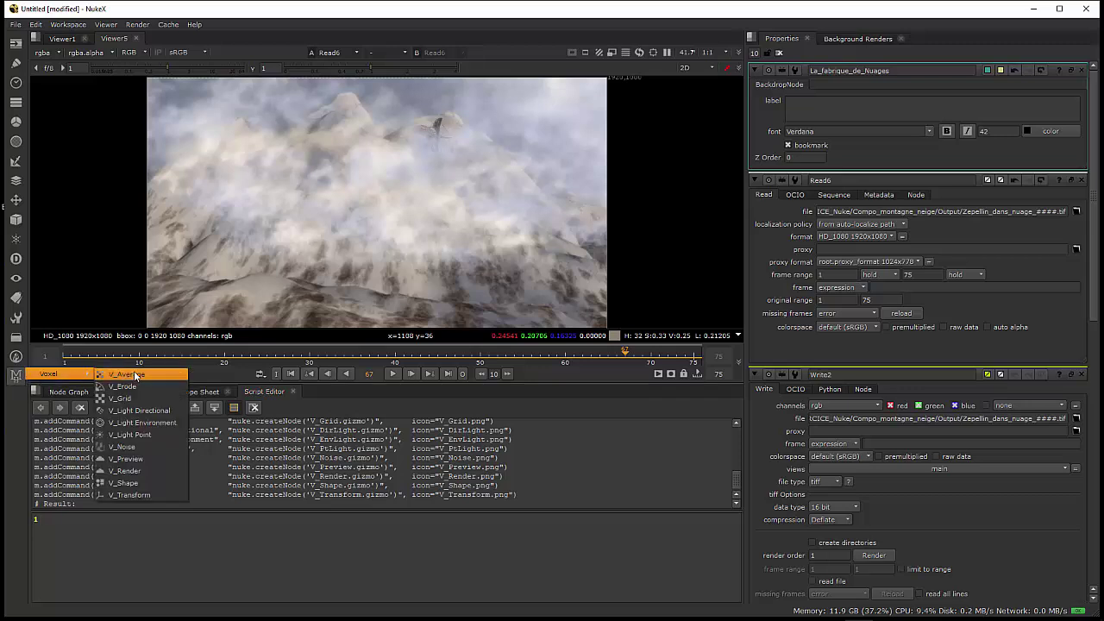
click(152, 505)
click(16, 376)
mouse_move(47, 376)
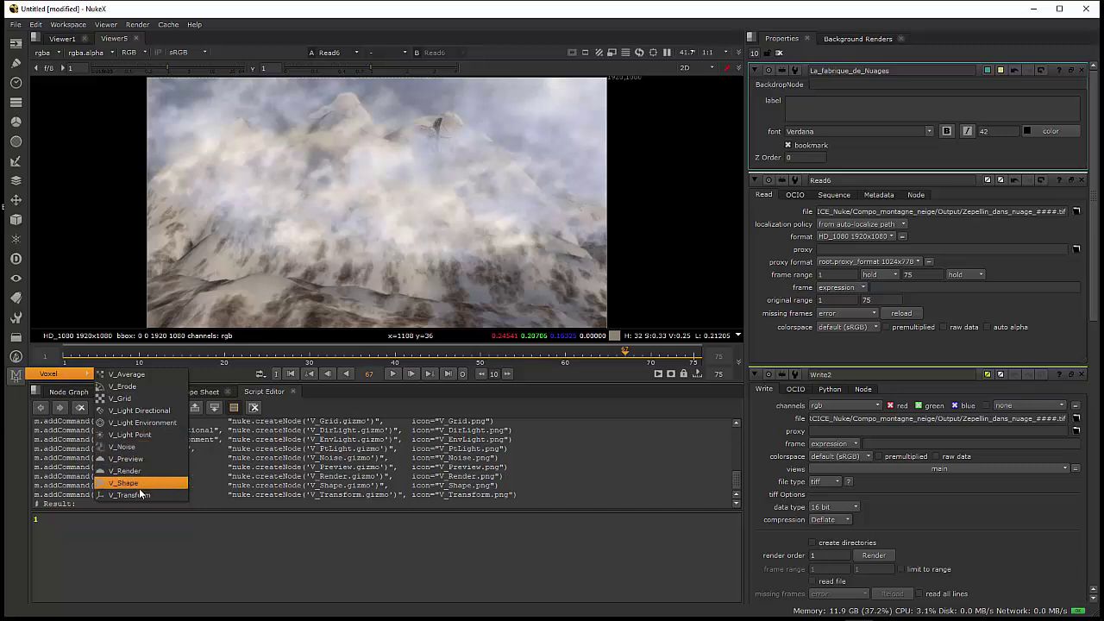
click(248, 537)
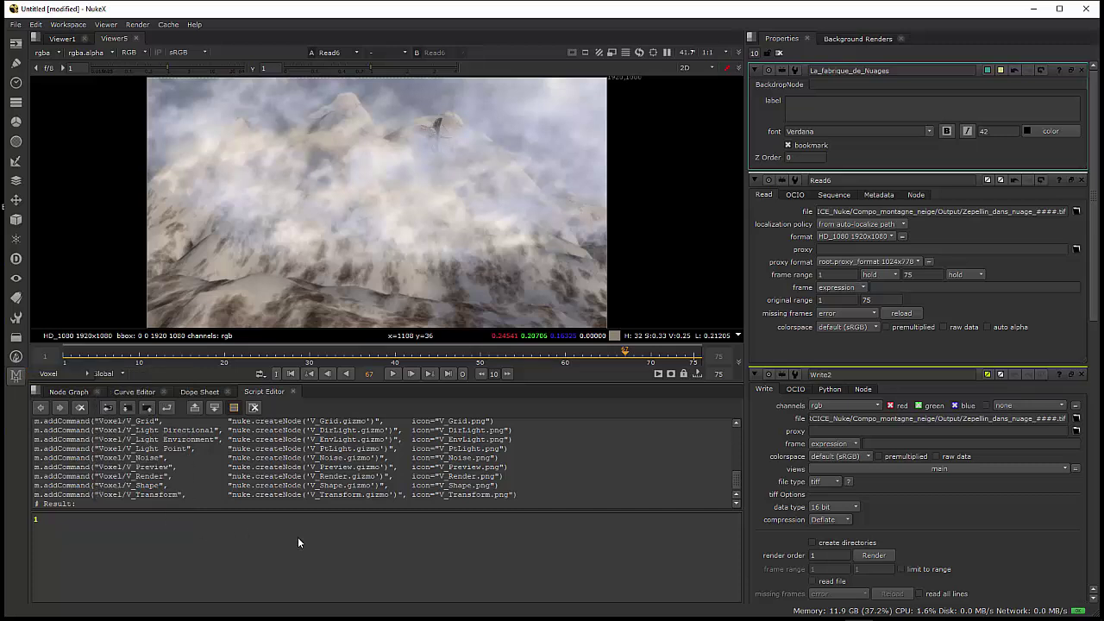
- Return to the Node Graph, enlarge it and examine the two voxel node chains in the La_fabrique_de_Nuages backdrop
click(71, 395)
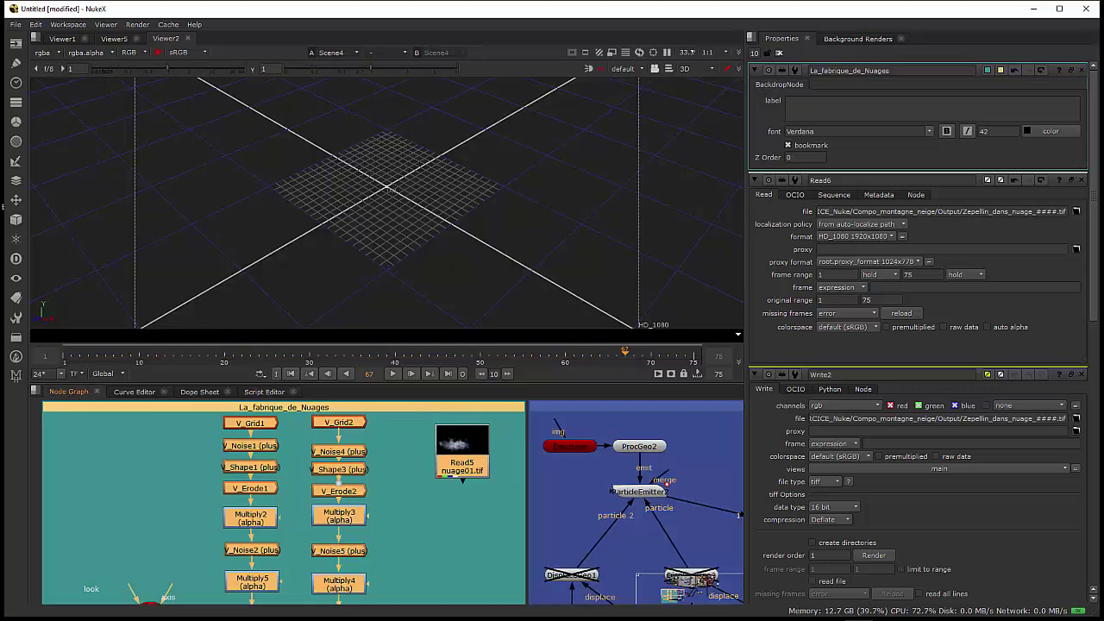
drag(414, 522, 396, 520)
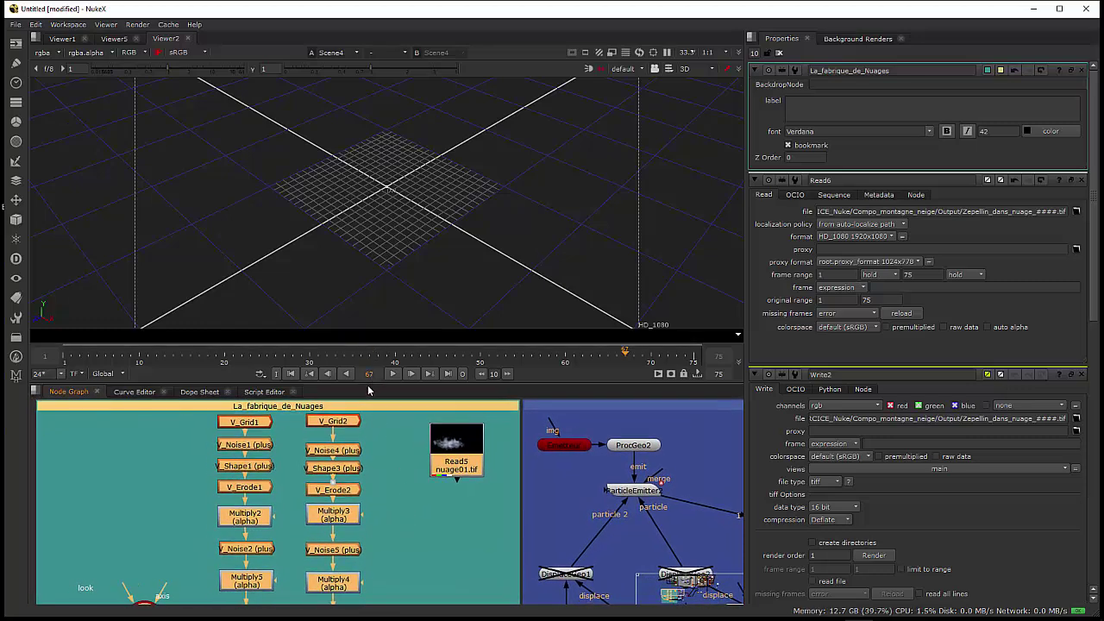
drag(367, 384, 368, 273)
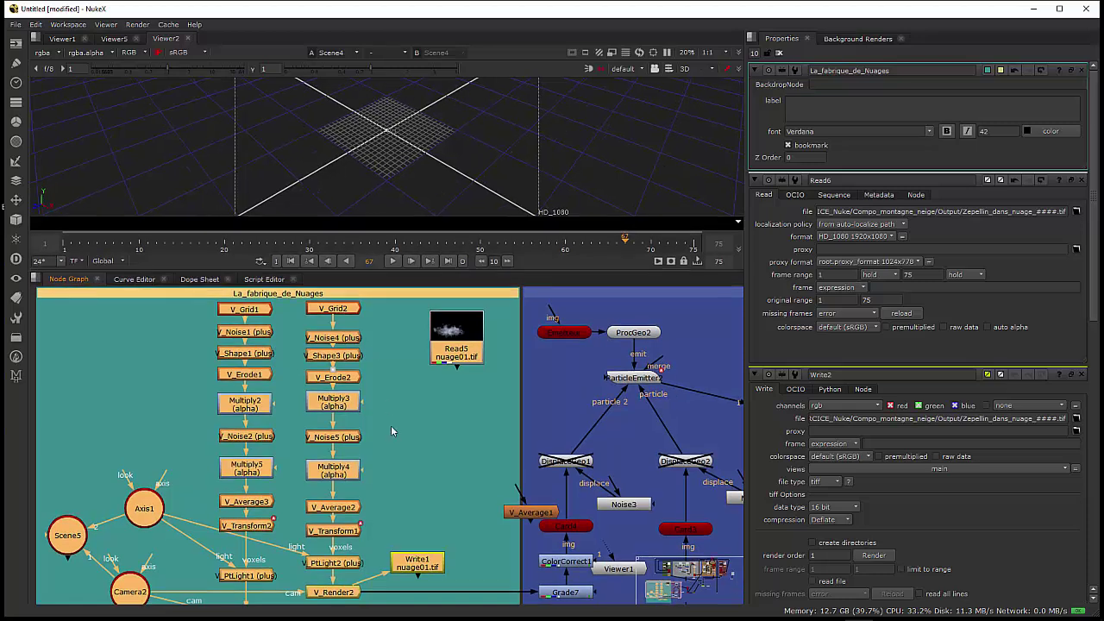
drag(391, 425, 437, 444)
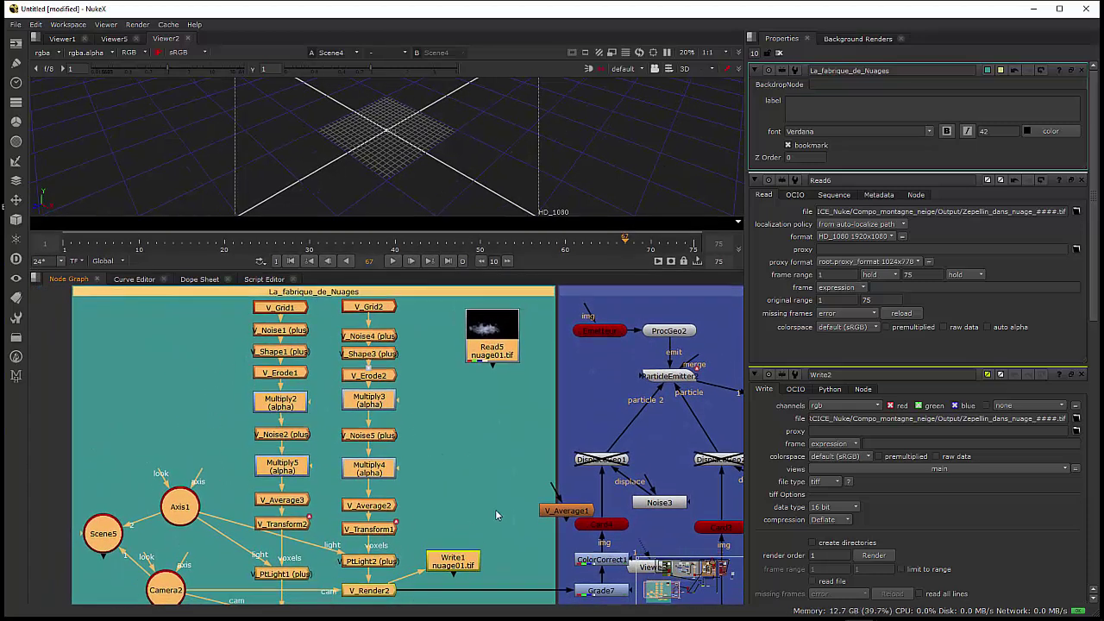
drag(492, 507, 444, 487)
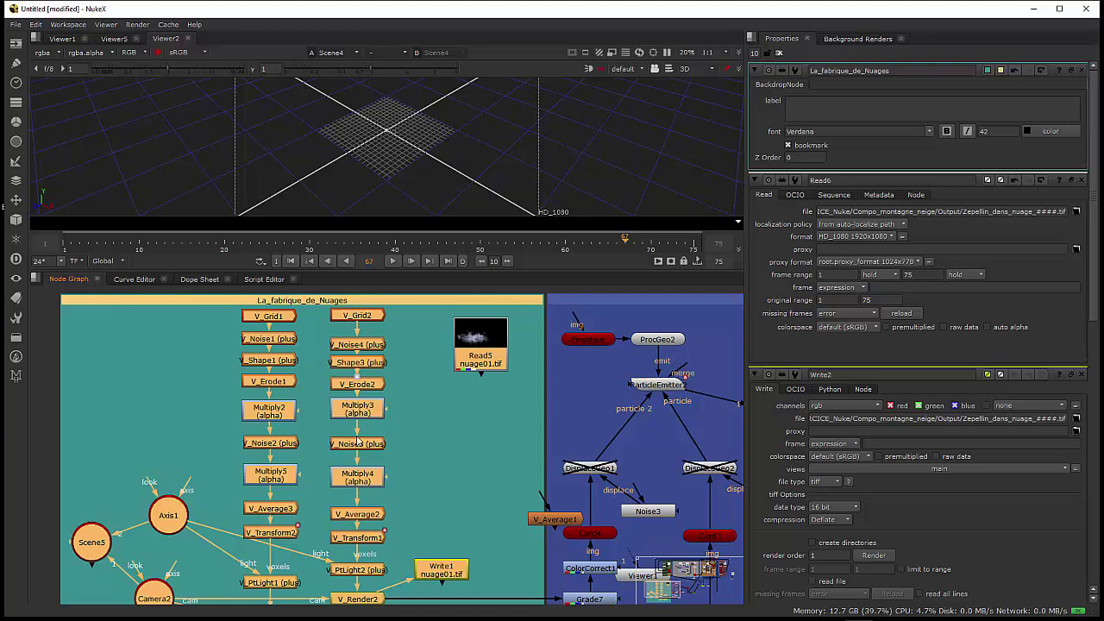
drag(231, 541, 236, 442)
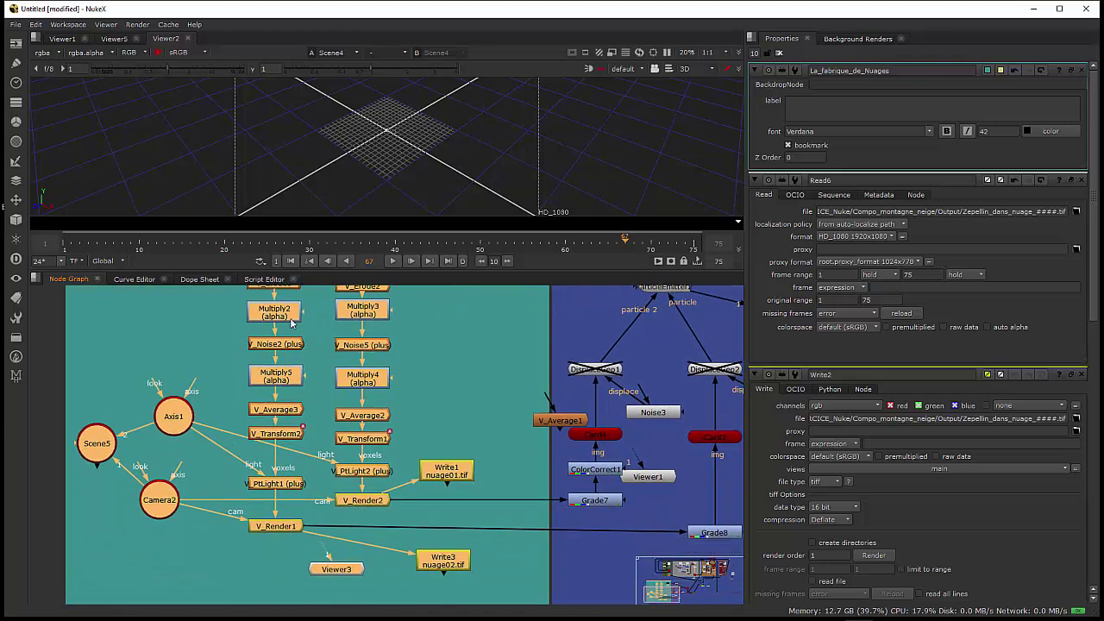
- Open the V_Render1 properties and display its cloud render through the Viewer3 node below it
drag(333, 571, 278, 524)
click(340, 571)
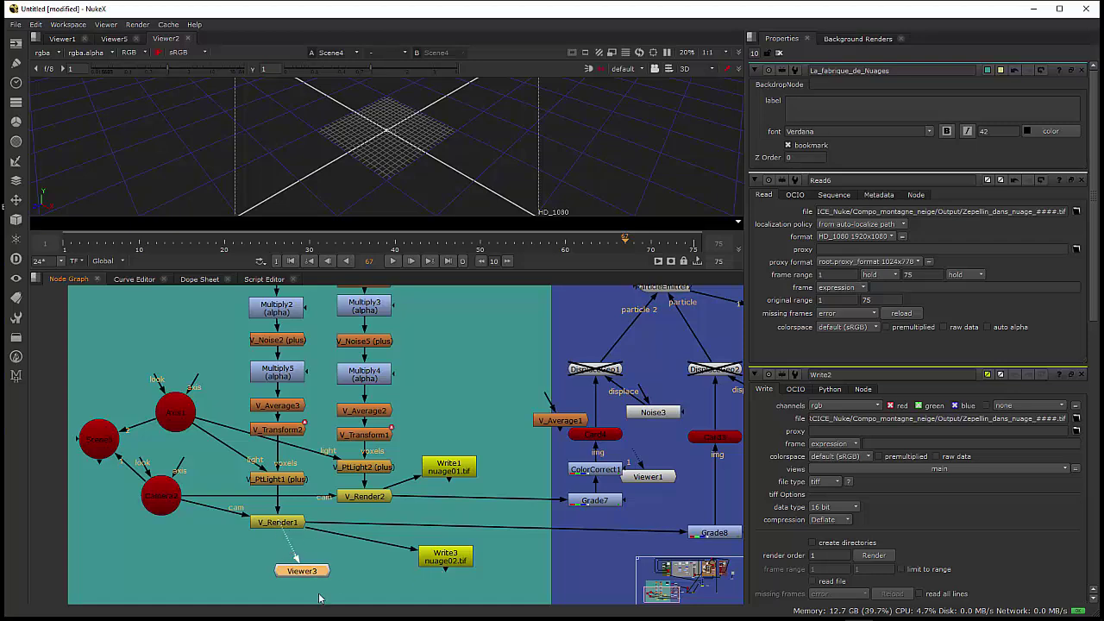
double_click(281, 523)
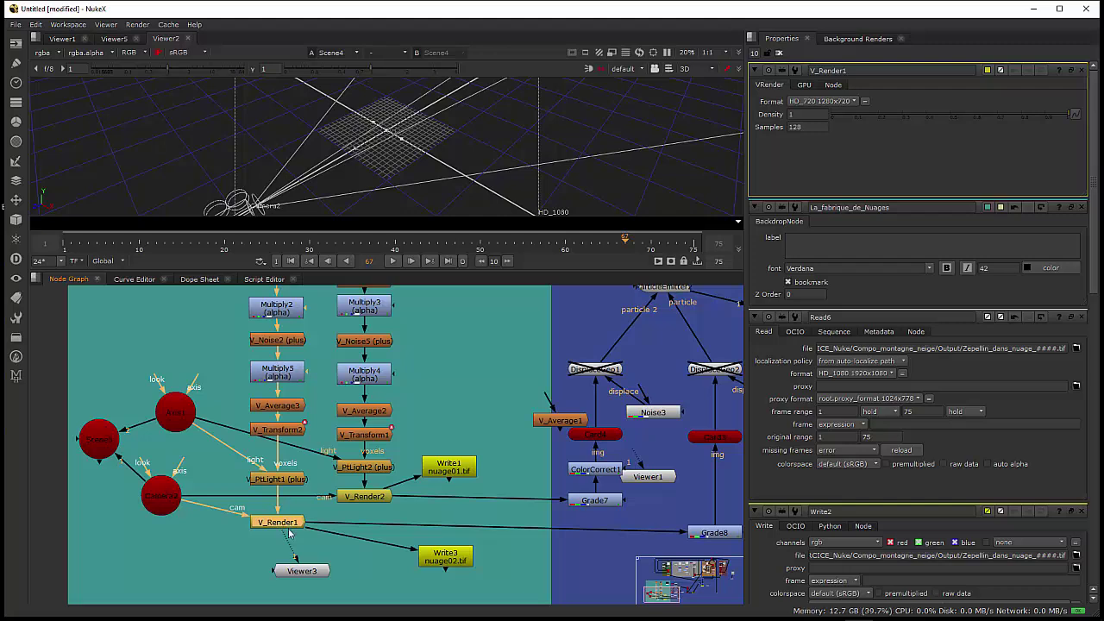
double_click(309, 575)
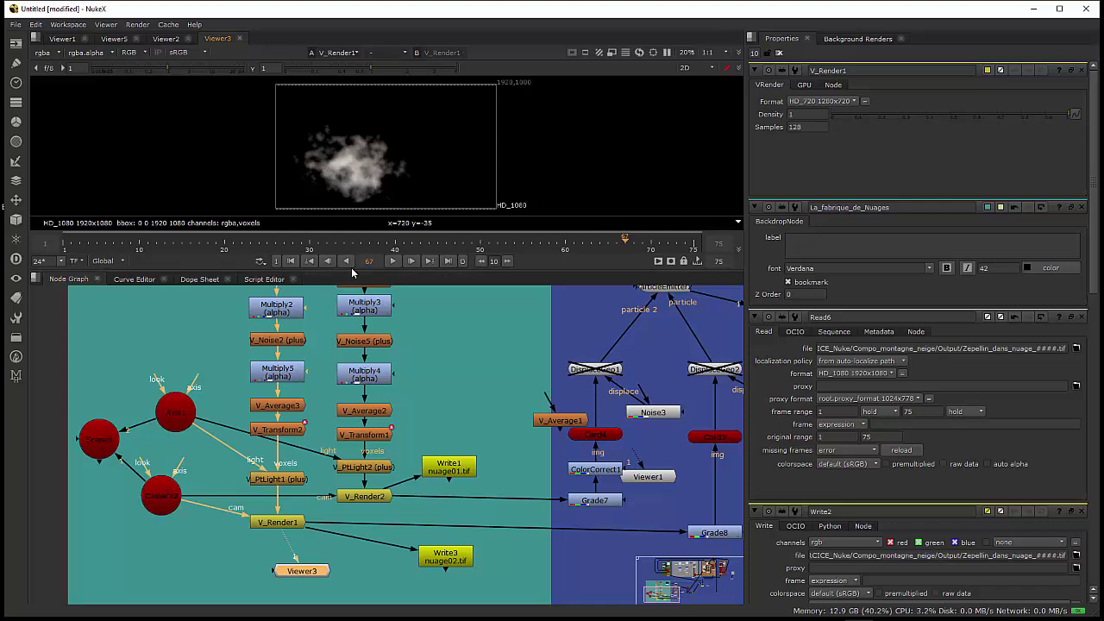
- Enlarge the viewer area, reposition the Viewer3 node beneath the render nodes, and show V_Render2's output in Viewer3
drag(352, 273, 344, 305)
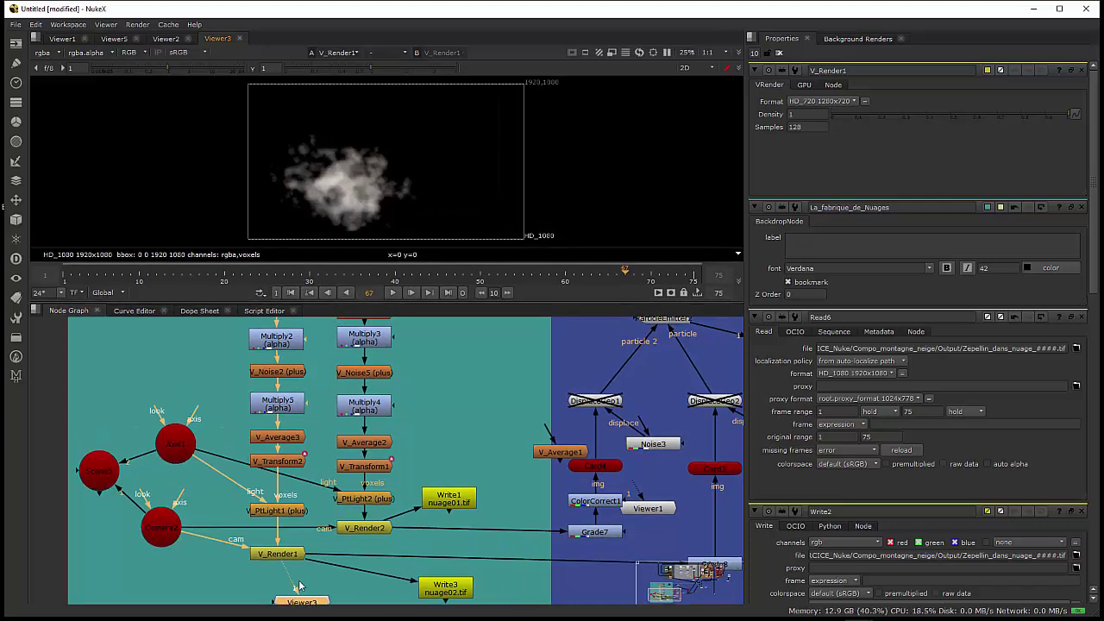
drag(309, 602, 325, 588)
click(351, 529)
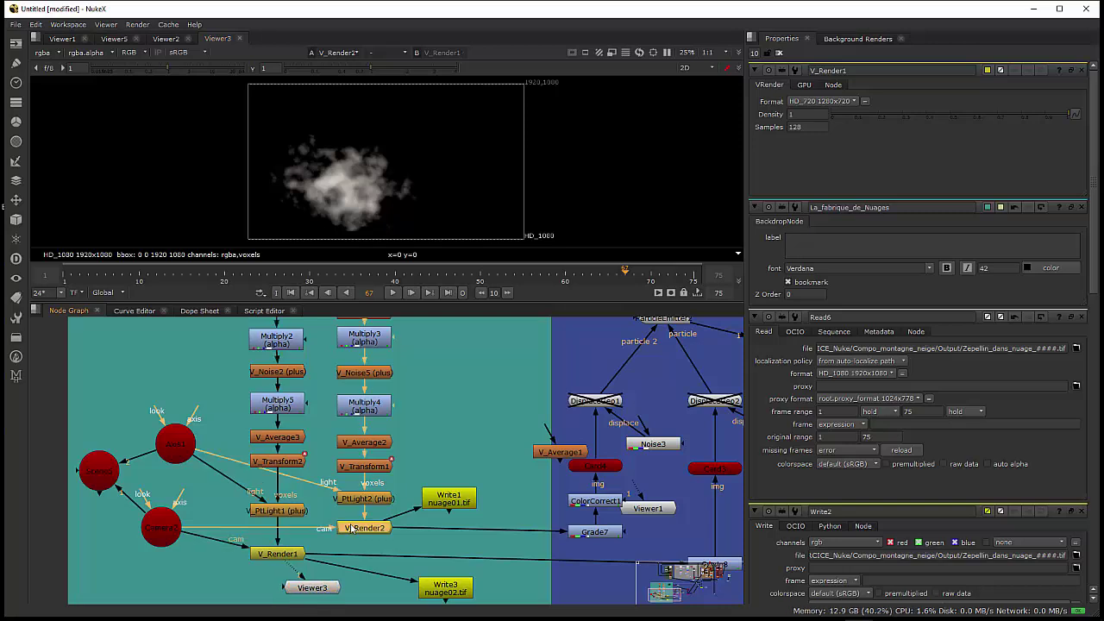
key(1)
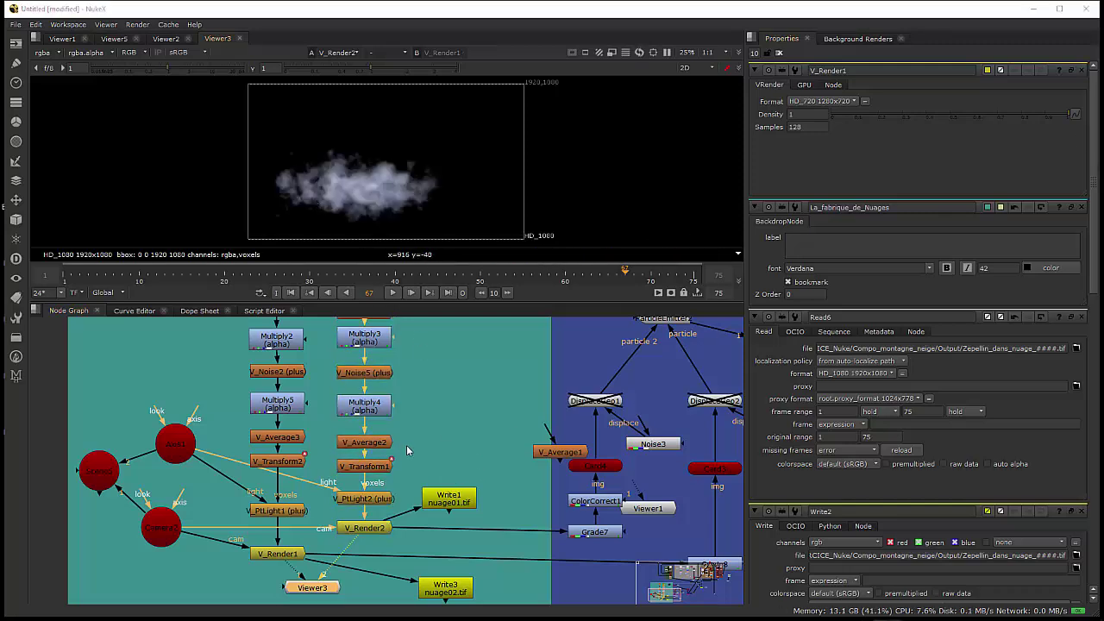
- Add a V_Grid node from the Voxel nodes and place it beside V_Grid2 in the La_fabrique_de_Nuages backdrop
scroll(413, 474, up, 2)
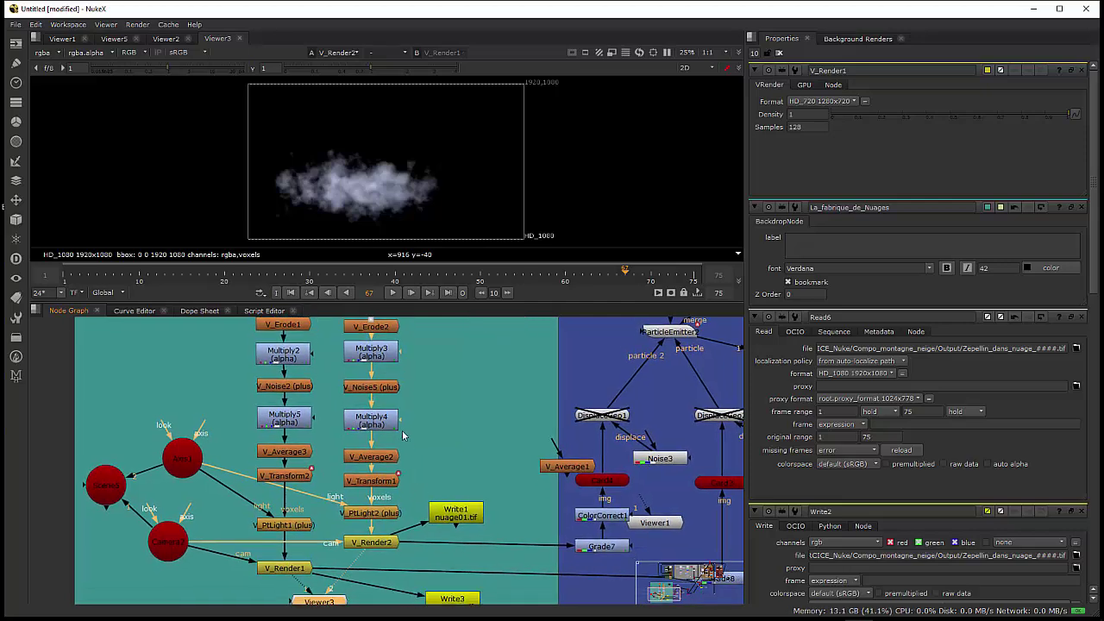
scroll(419, 442, down, 5)
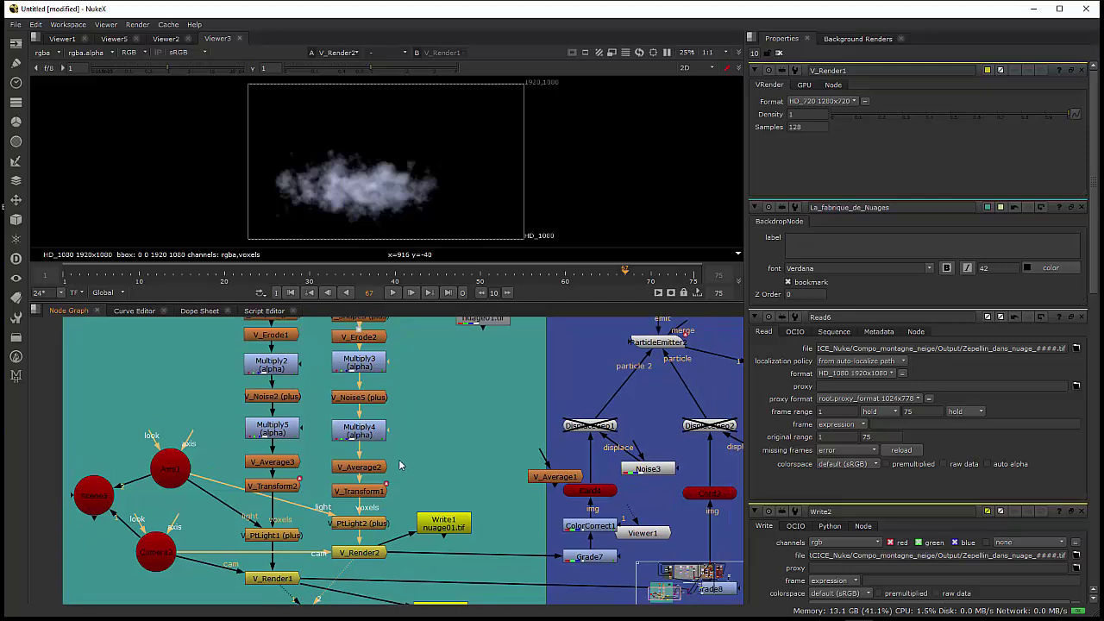
drag(442, 426, 548, 482)
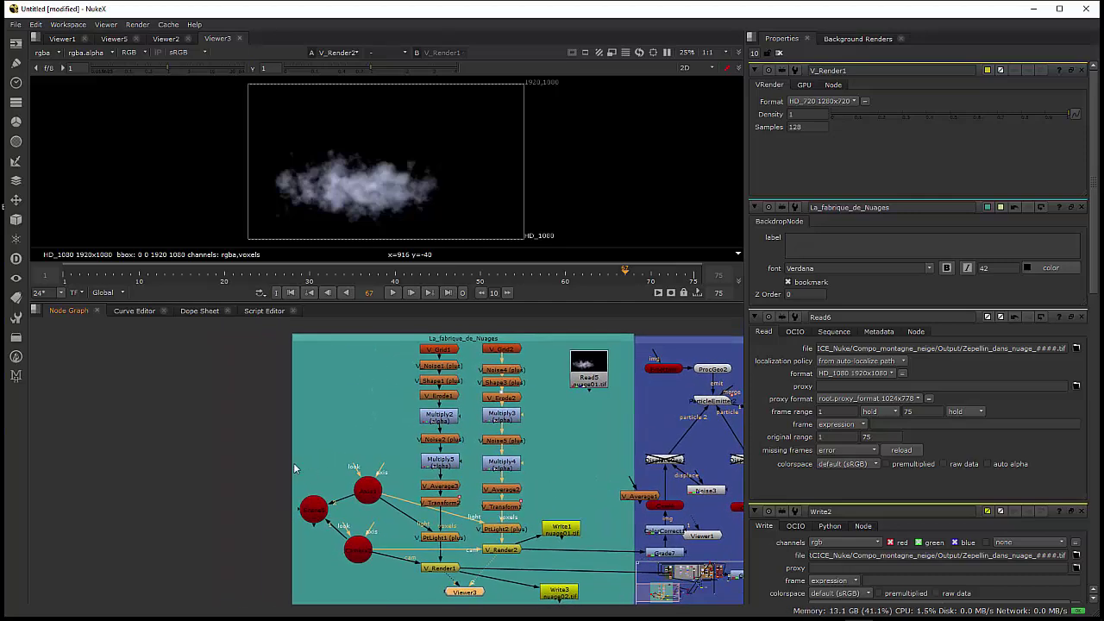
click(551, 335)
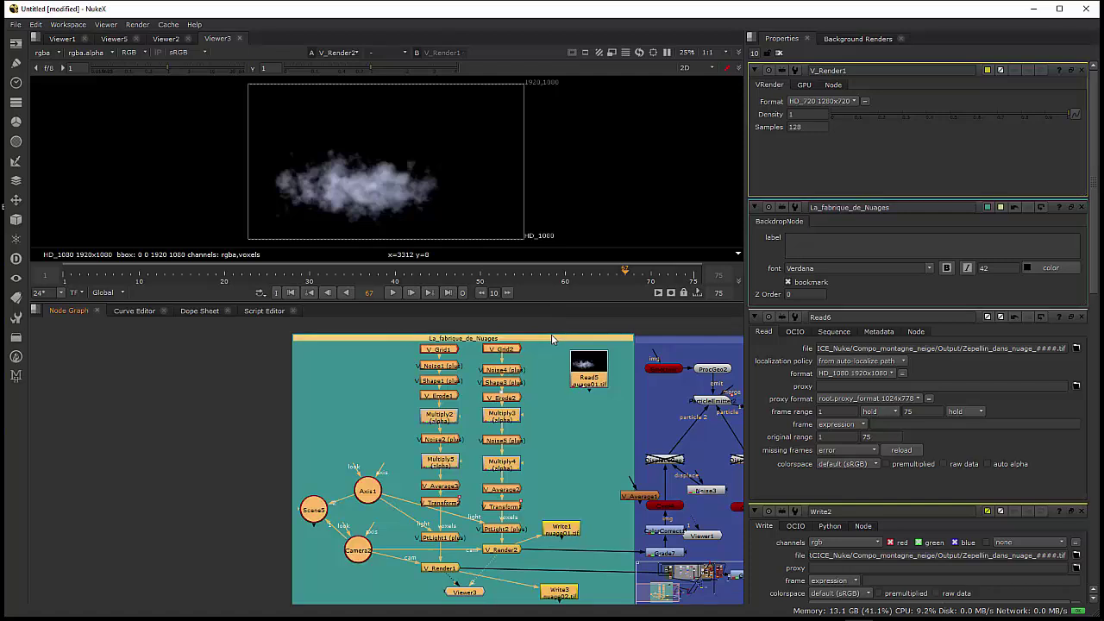
scroll(410, 470, up, 3)
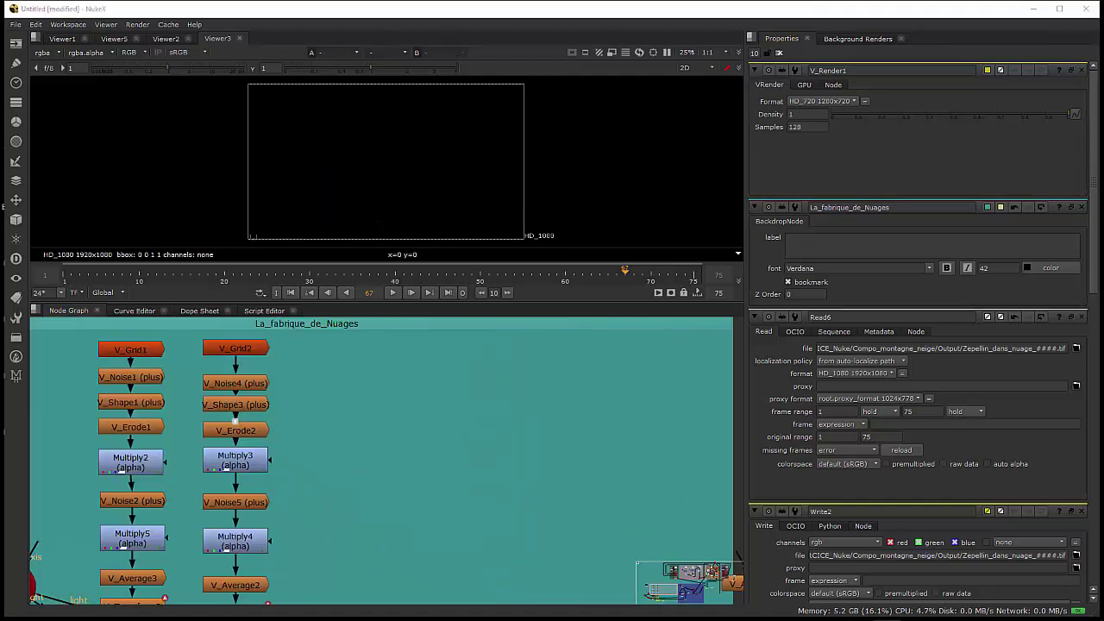
click(17, 377)
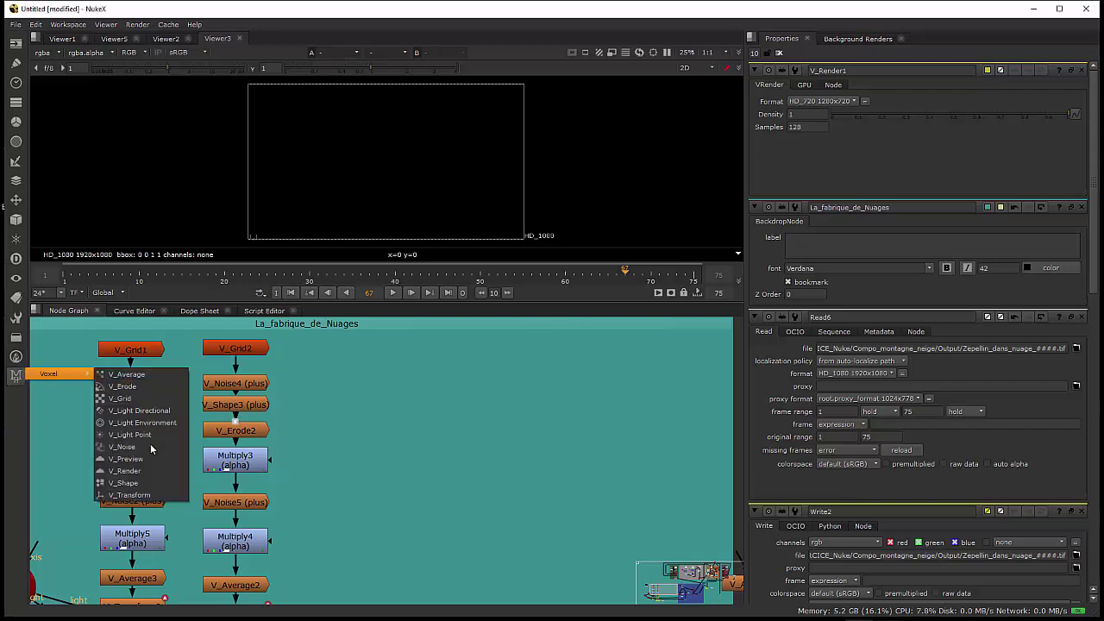
click(147, 399)
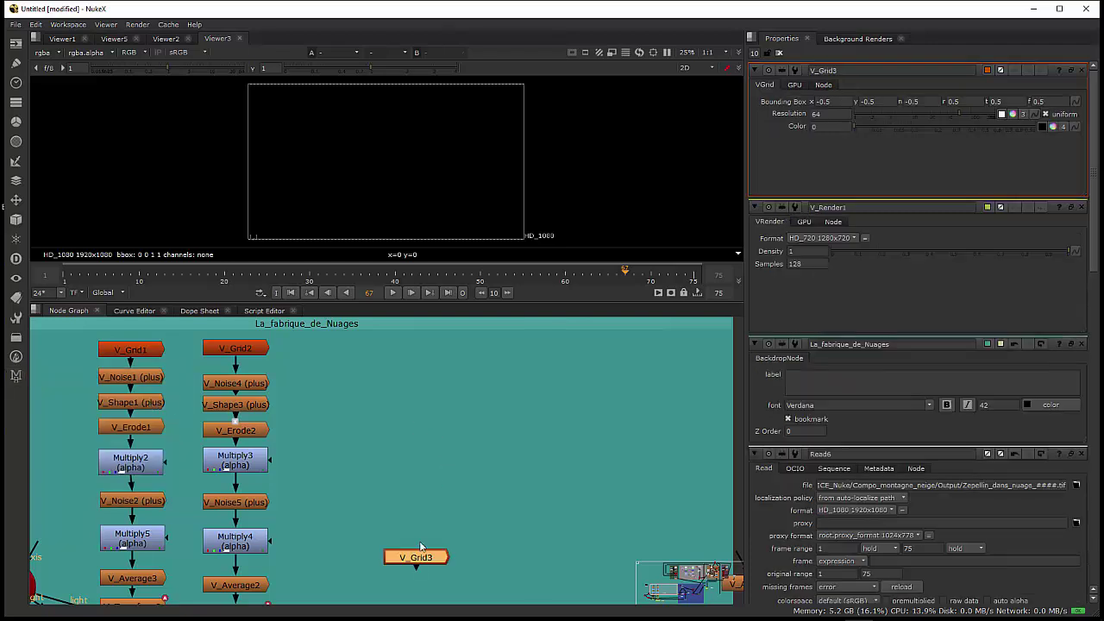
drag(415, 562, 343, 348)
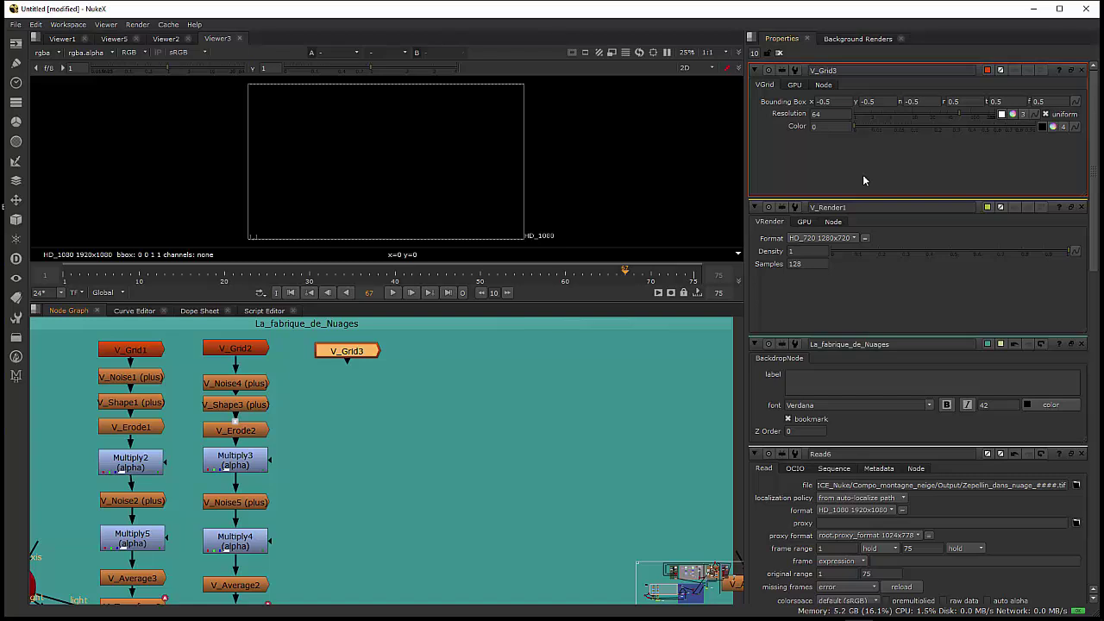
click(851, 115)
- Add a Scene node near V_Grid3 inside the backdrop and try to connect its input to V_Grid3
drag(493, 475, 450, 504)
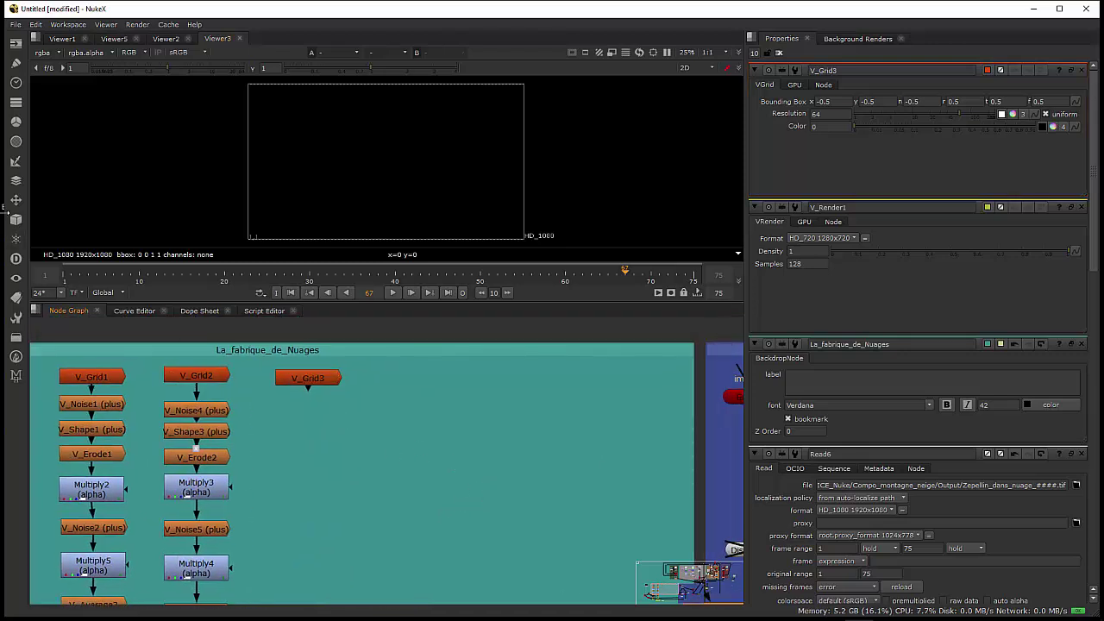
click(15, 219)
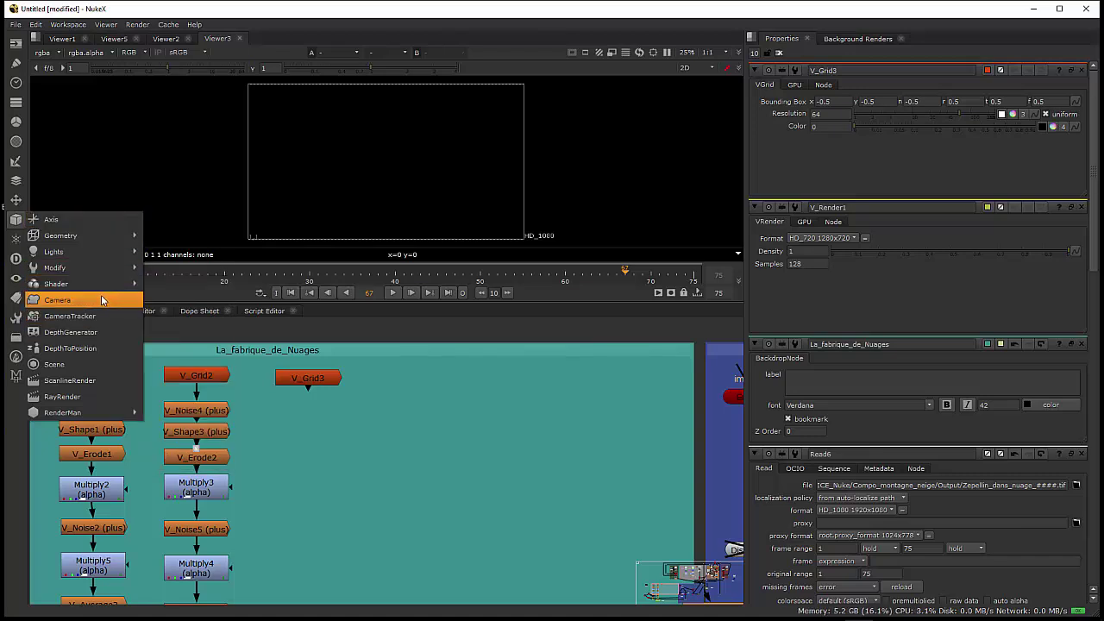
click(90, 364)
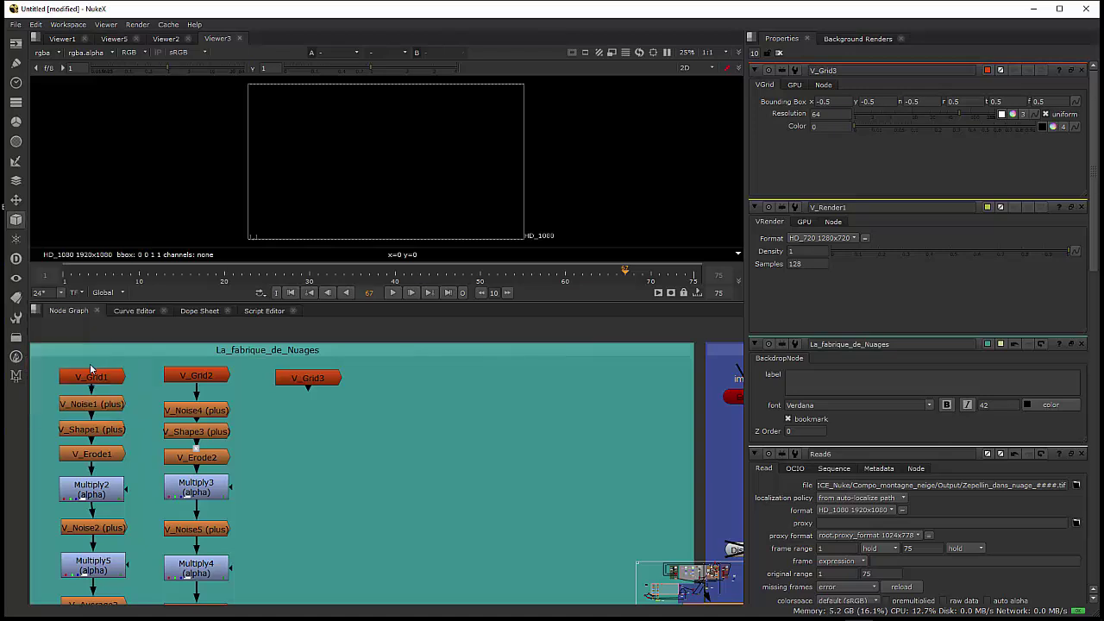
scroll(498, 511, down, 1)
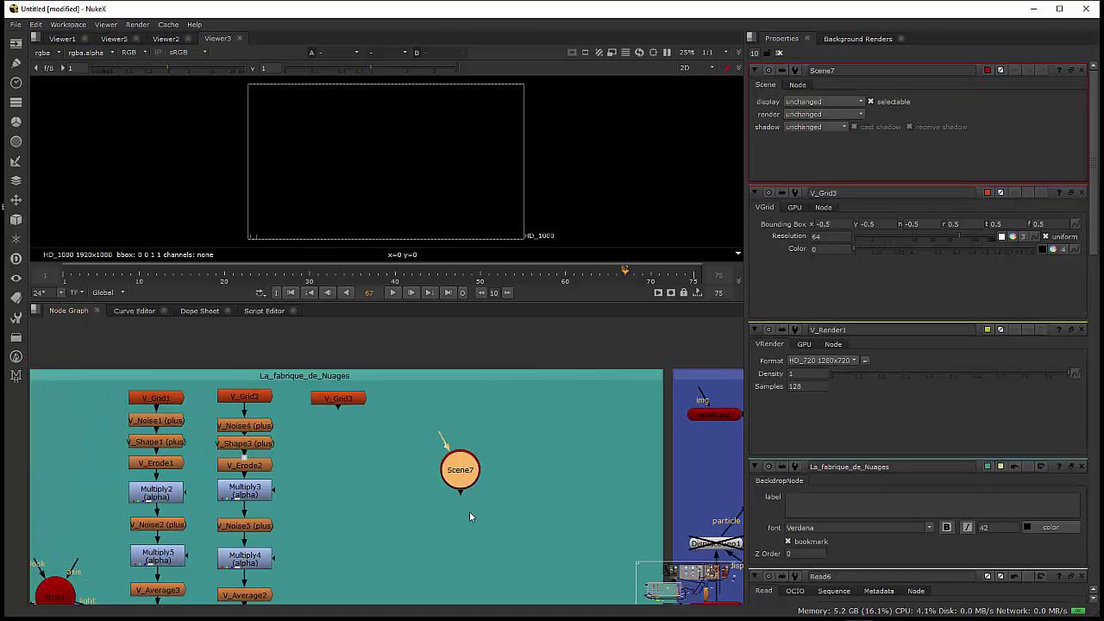
click(442, 468)
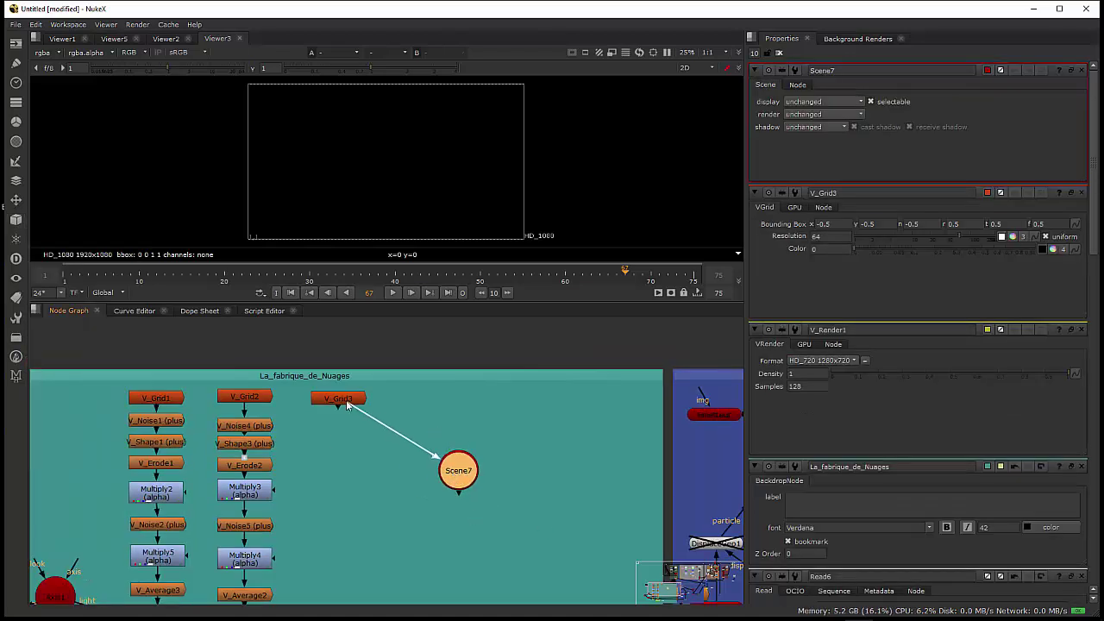
drag(459, 475, 454, 447)
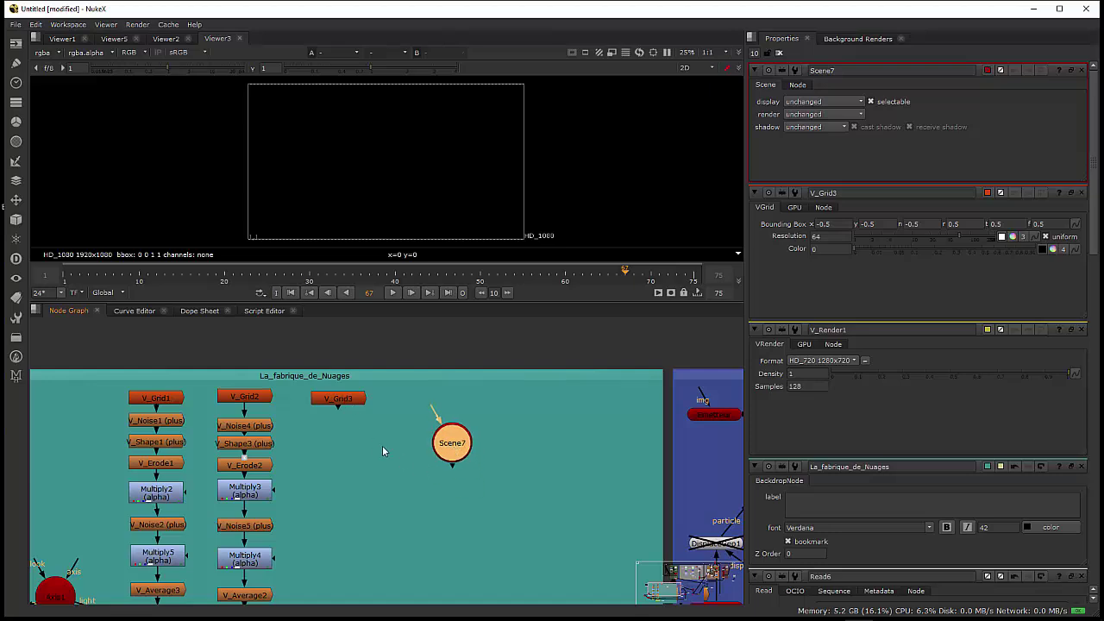
mouse_move(452, 490)
mouse_down()
mouse_move(471, 414)
mouse_move(446, 497)
mouse_up()
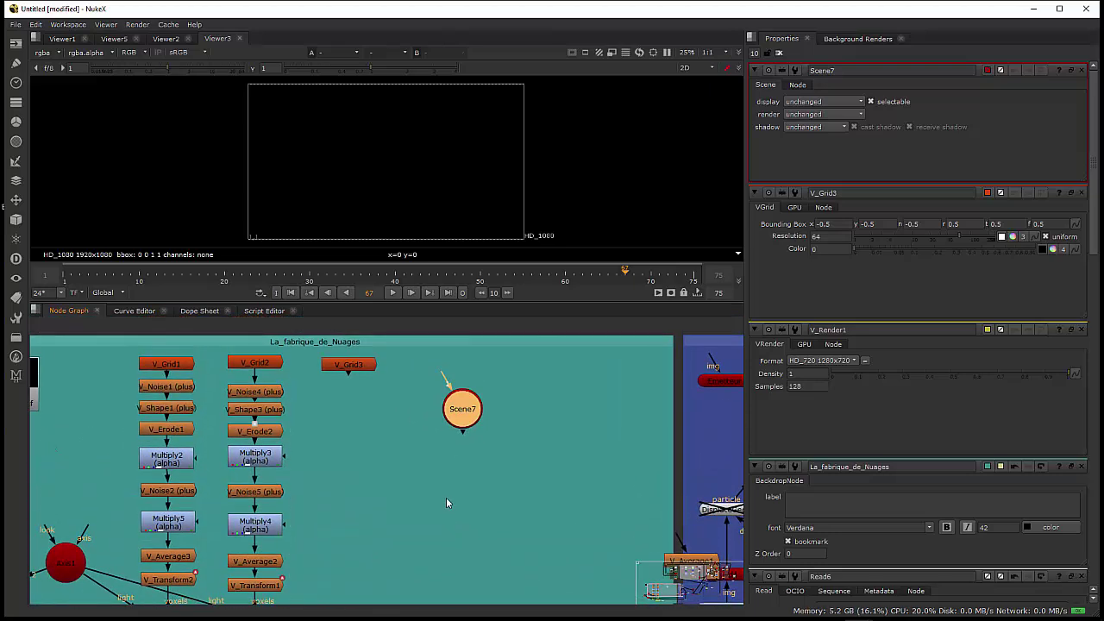
- Show the 3D scene in Viewer2 with a closer view of the grid, and select V_Grid3 to bring up its properties
click(166, 38)
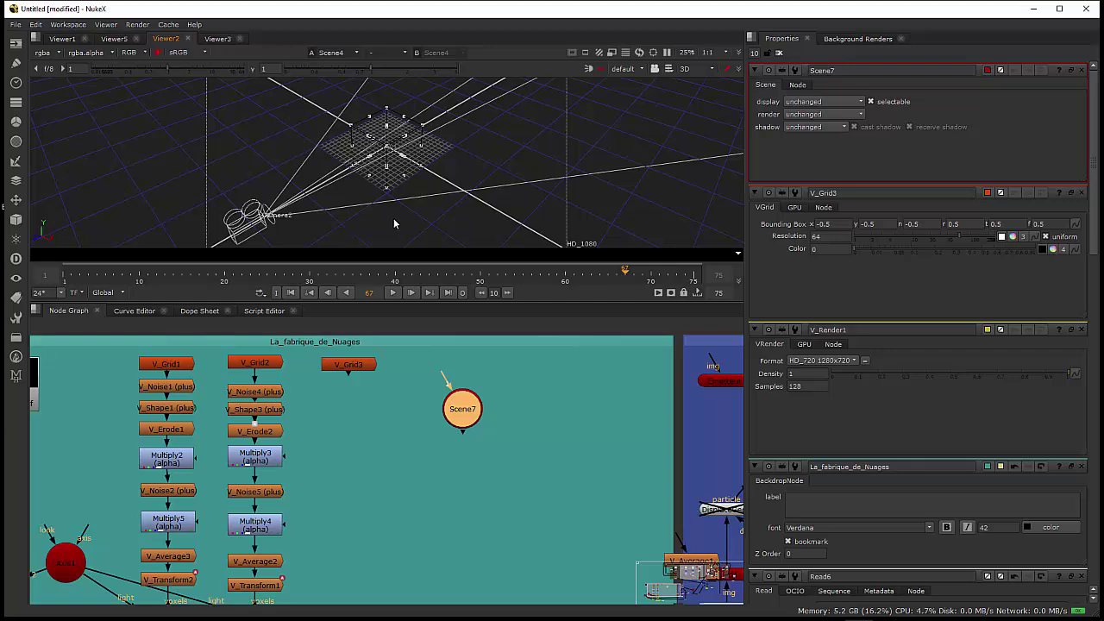
scroll(395, 222, up, 2)
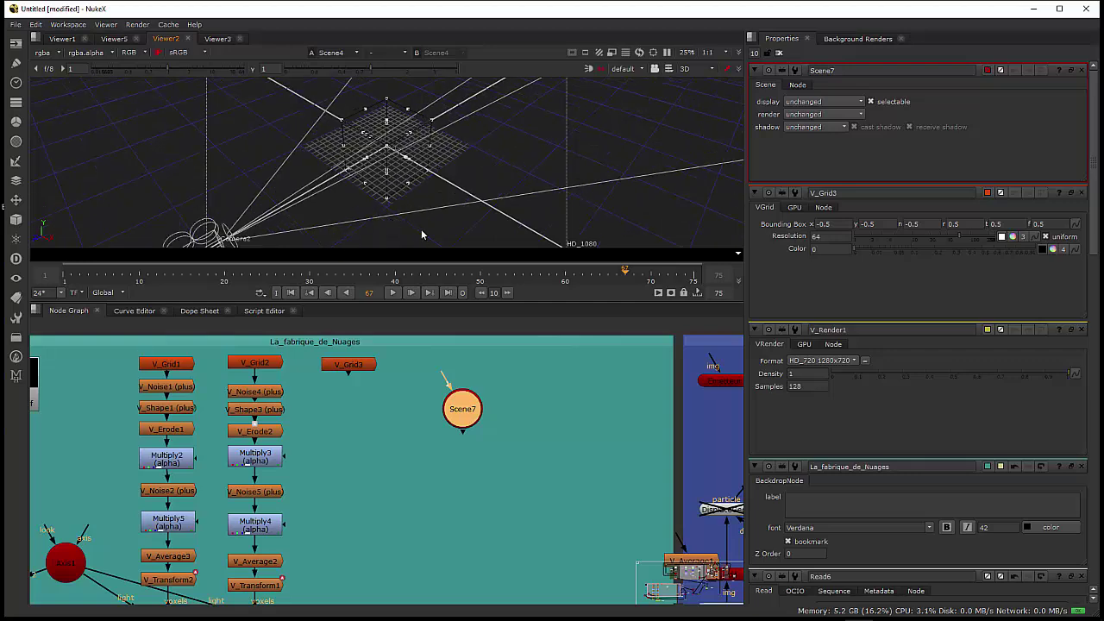
drag(422, 232, 373, 181)
click(358, 363)
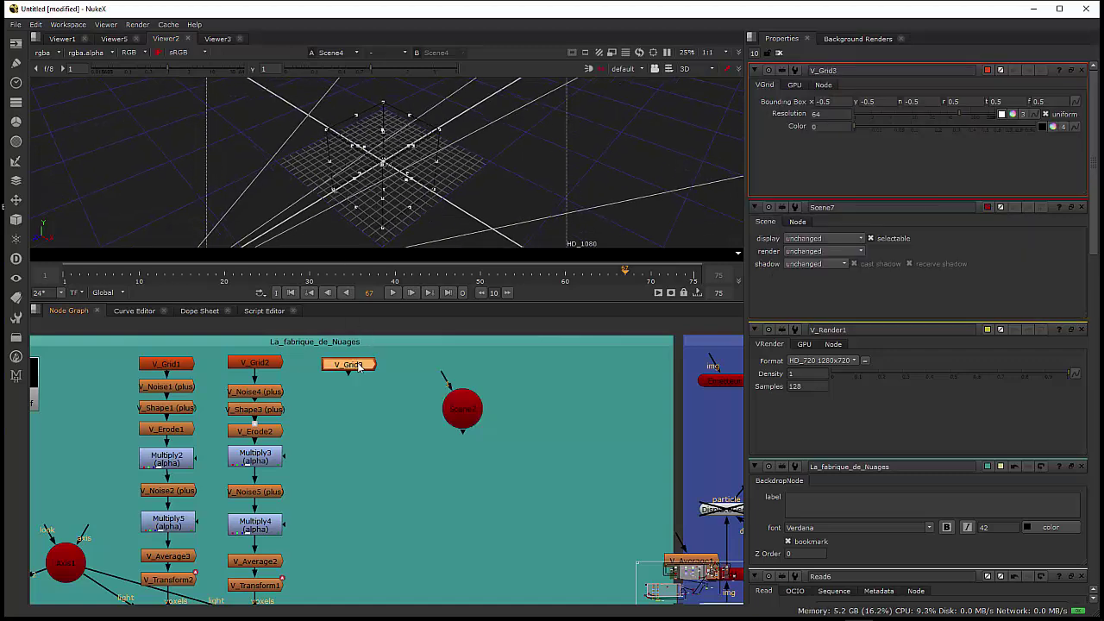
- Extend V_Grid3's bounding box by setting its r value to 1.648 and its x value to about -0.945
drag(383, 195, 565, 229)
click(437, 186)
text(1.648)
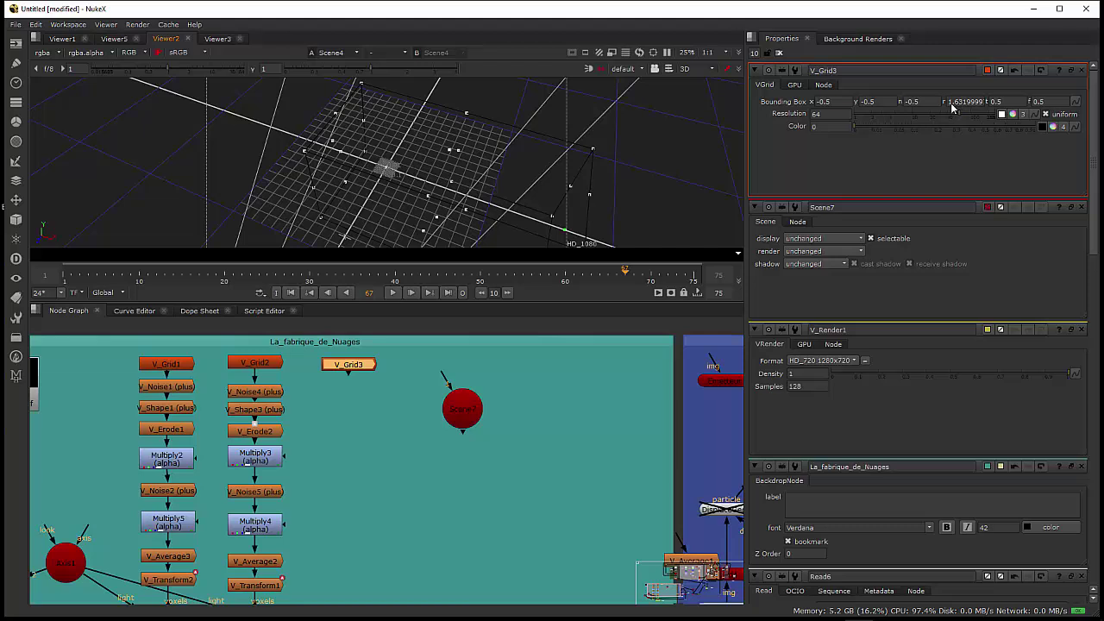
key(Return)
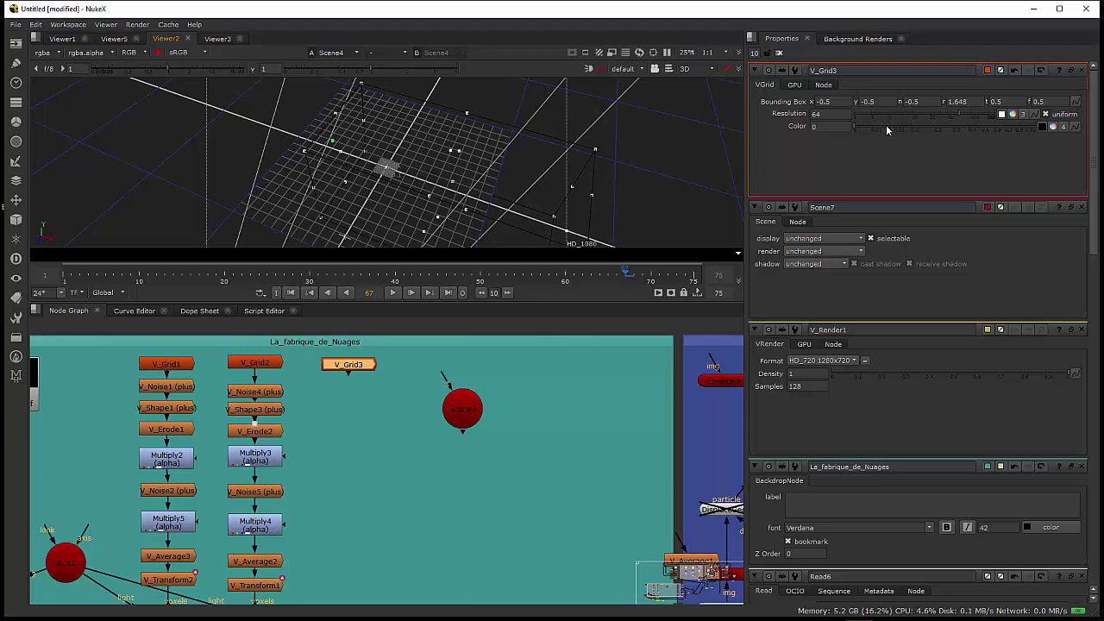
click(833, 115)
click(335, 147)
drag(824, 102, 811, 103)
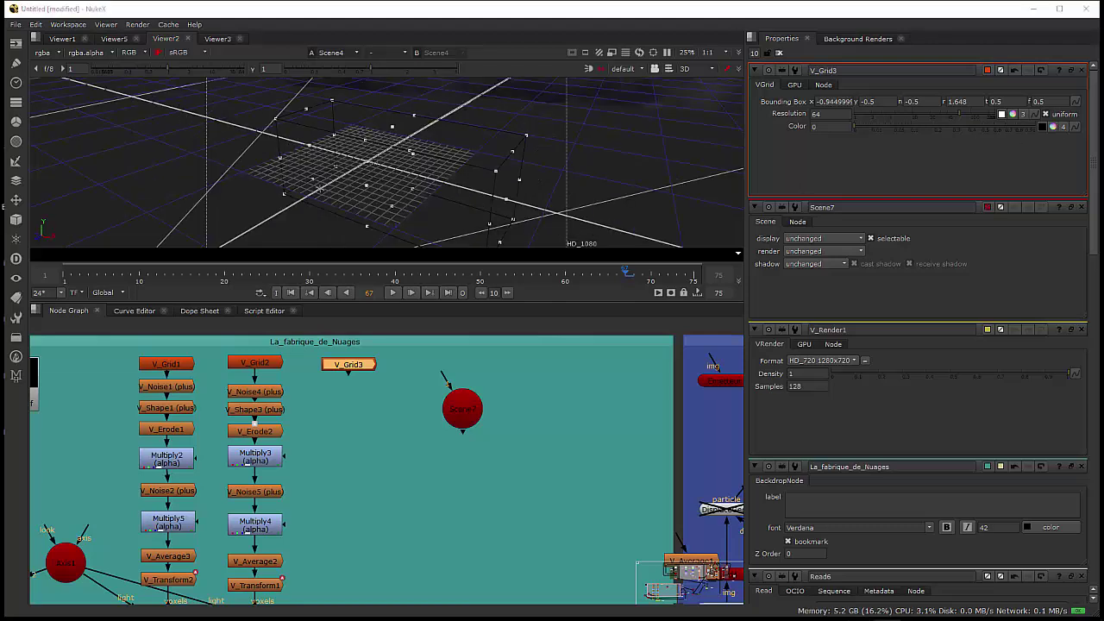
- Set V_Grid3's resolution to 128 and move the Scene7 node slightly lower in the backdrop
double_click(821, 114)
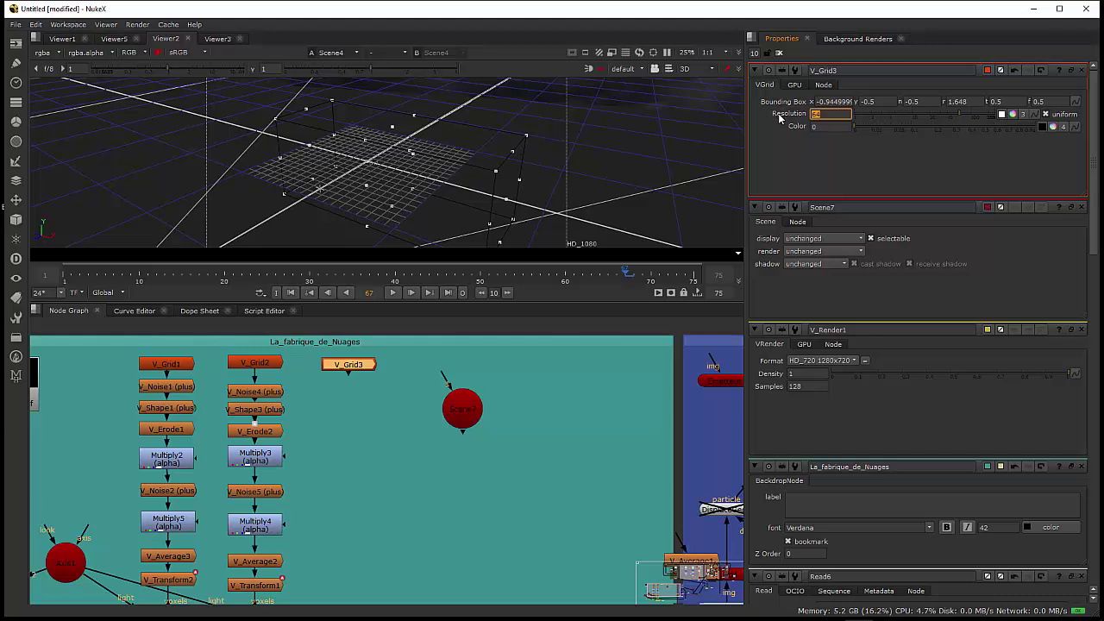
text(128)
key(Return)
mouse_move(462, 419)
mouse_down()
mouse_move(439, 430)
mouse_move(451, 435)
mouse_up()
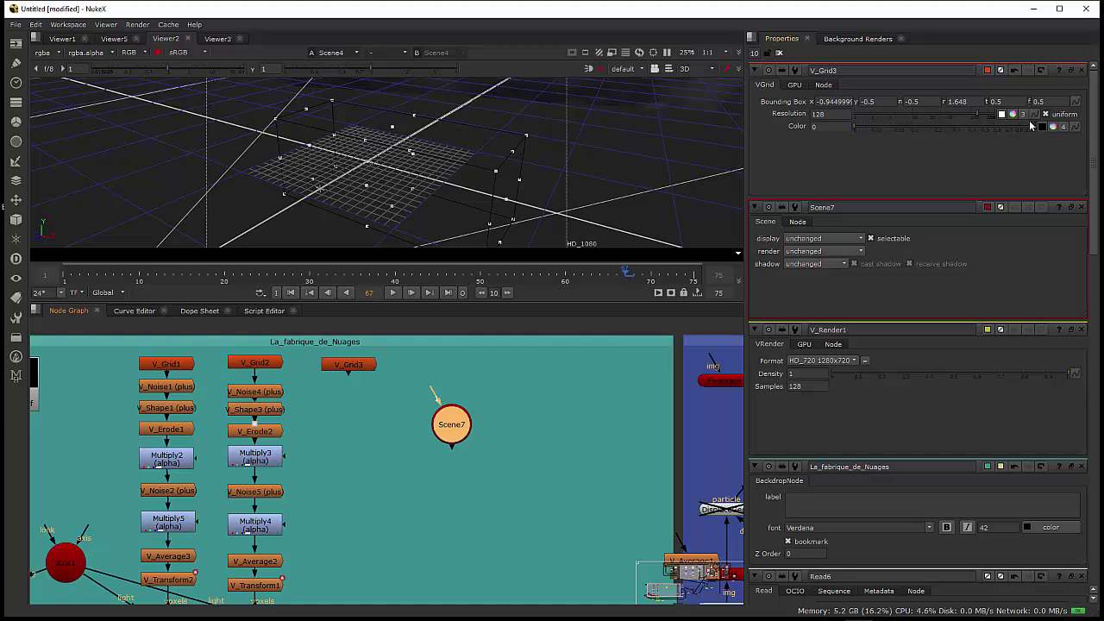
drag(537, 498, 565, 509)
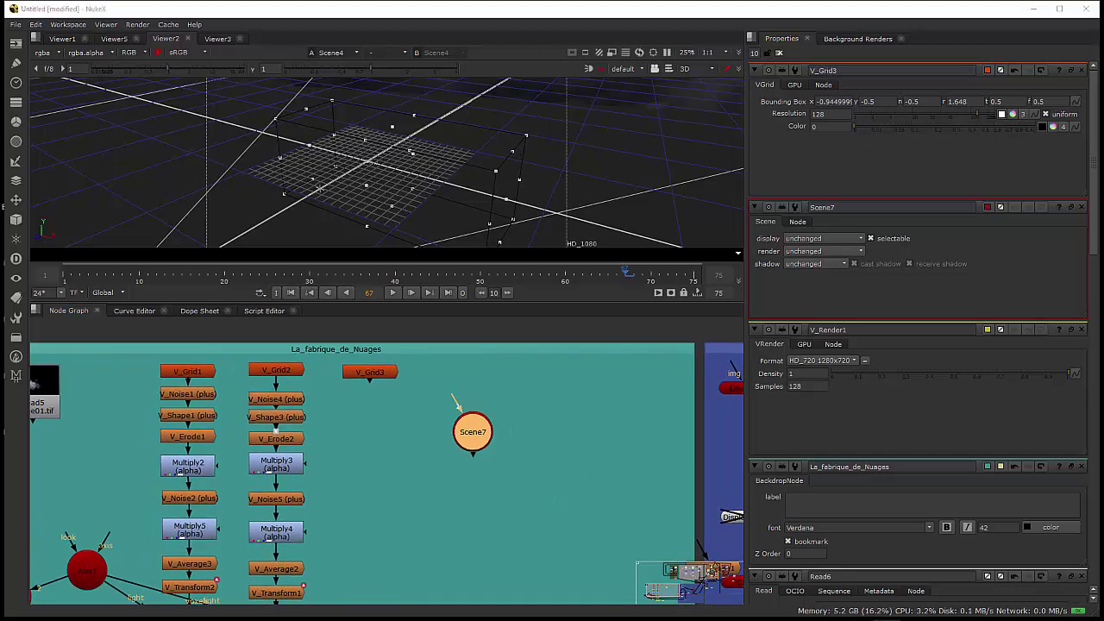
- Close the Scene7 properties and set V_Grid3's color to a pale blue of 0.478355, 0.618641, 0.68
click(1081, 207)
click(1053, 127)
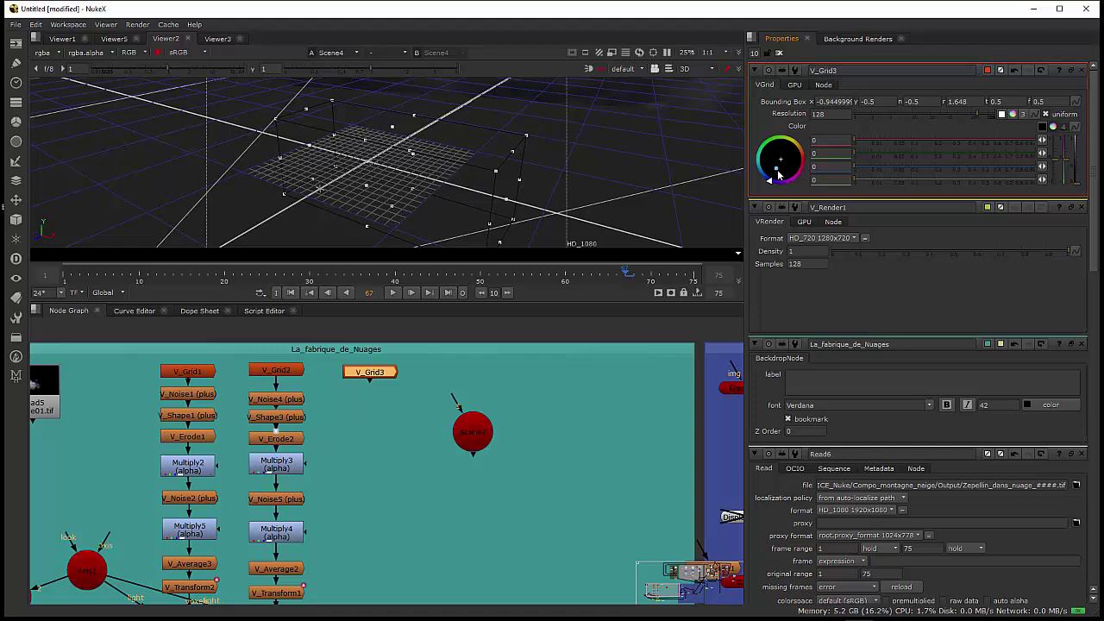
click(1078, 149)
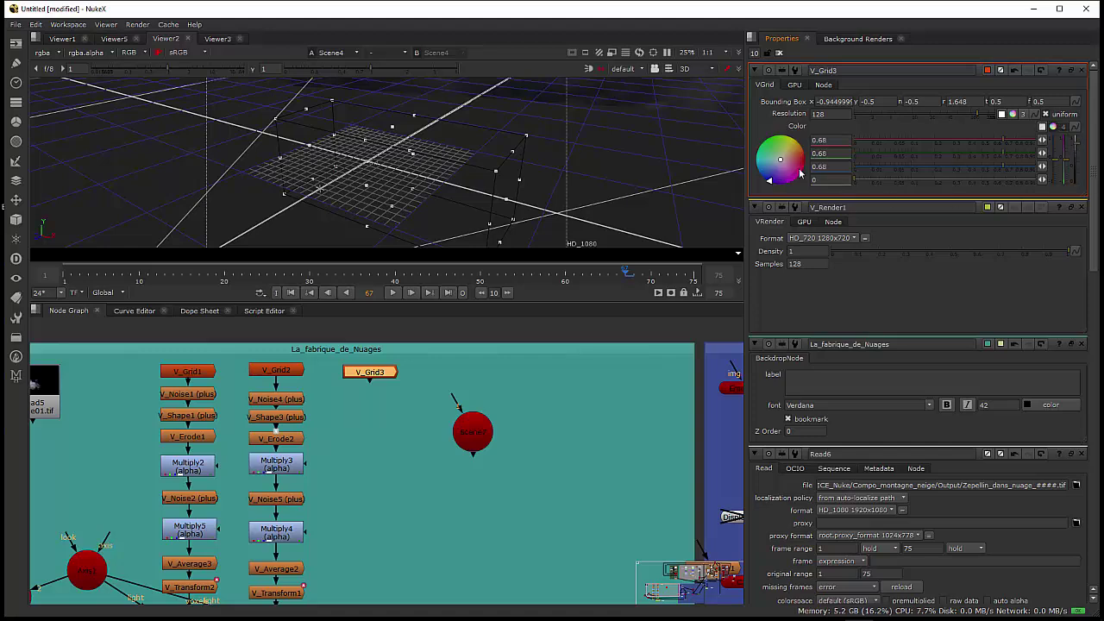
drag(781, 163, 731, 179)
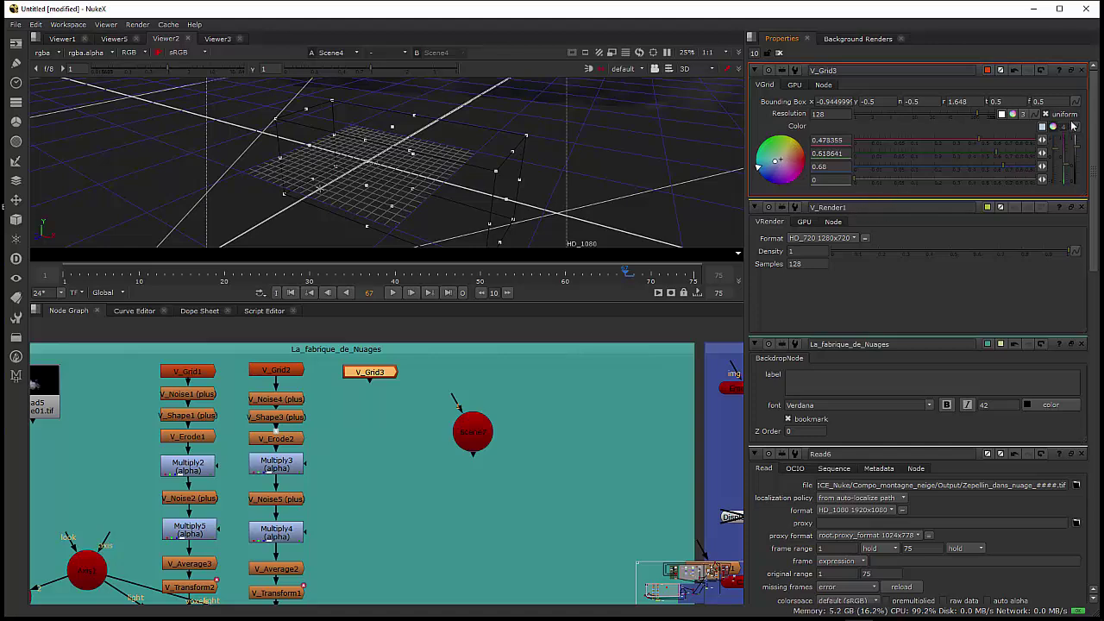
click(1054, 127)
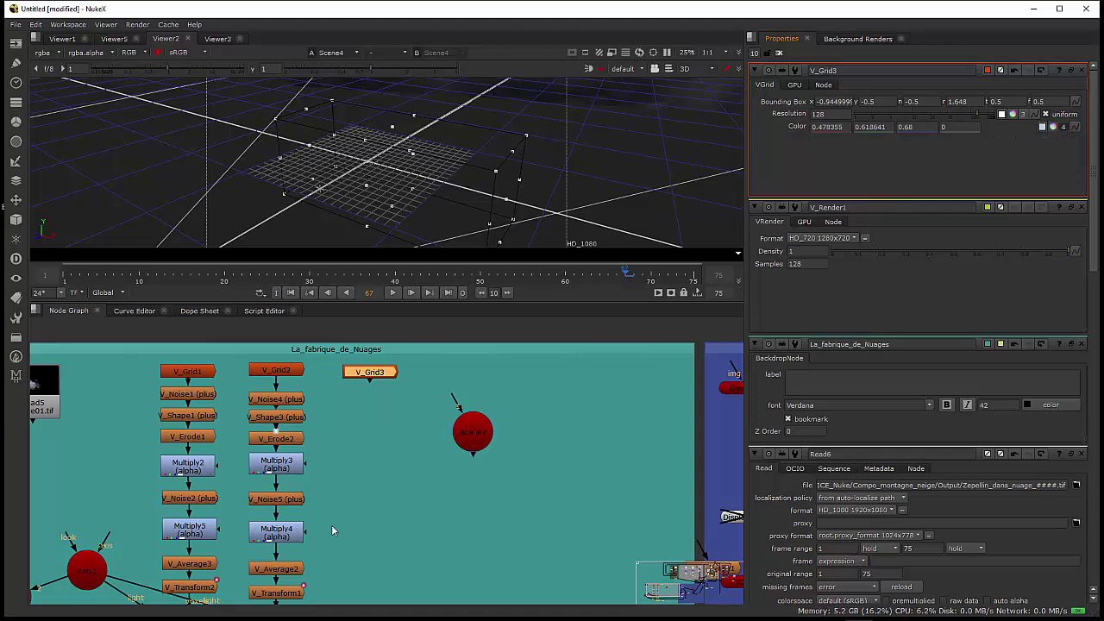
- Display V_Grid3's output in Viewer3, nudge the node away from the V_Grid2 chain, and check the viewer's available layers without switching
drag(385, 373, 387, 377)
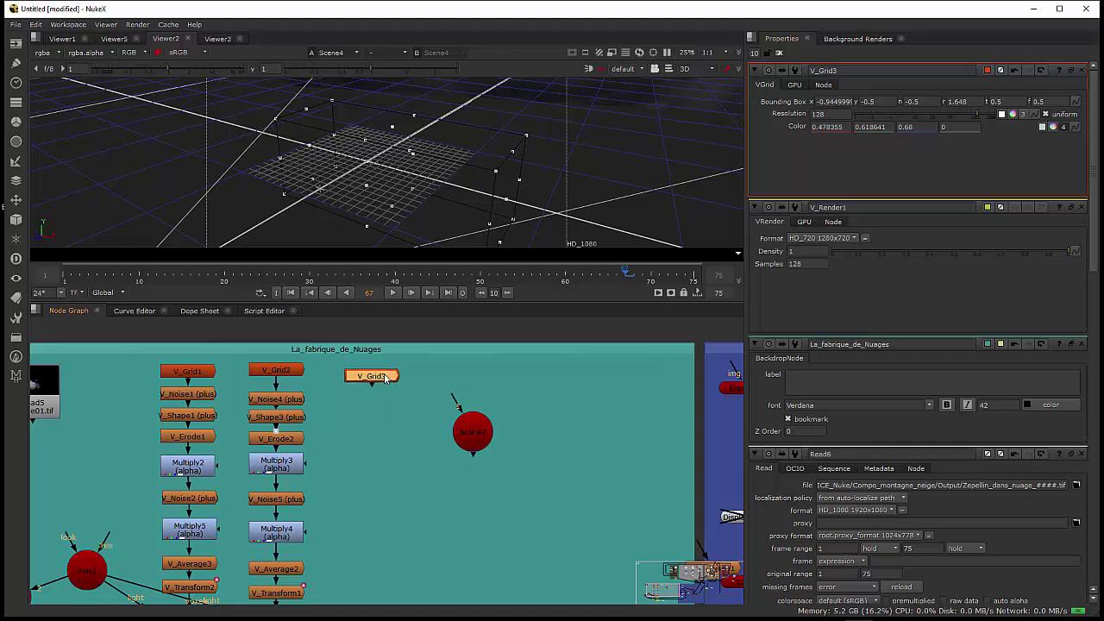
click(223, 42)
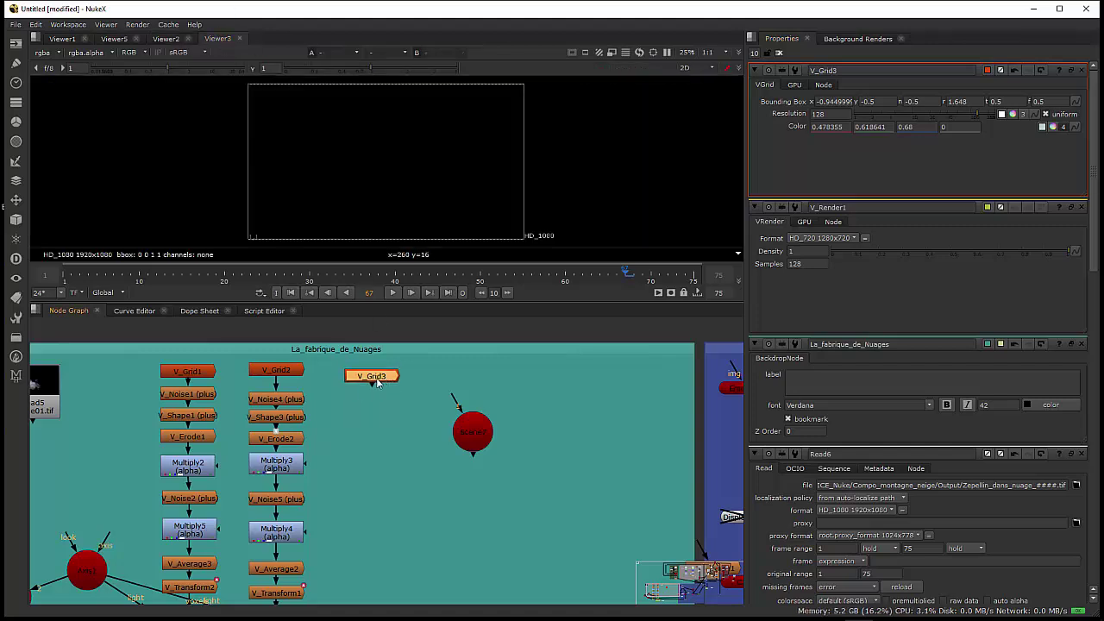
key(1)
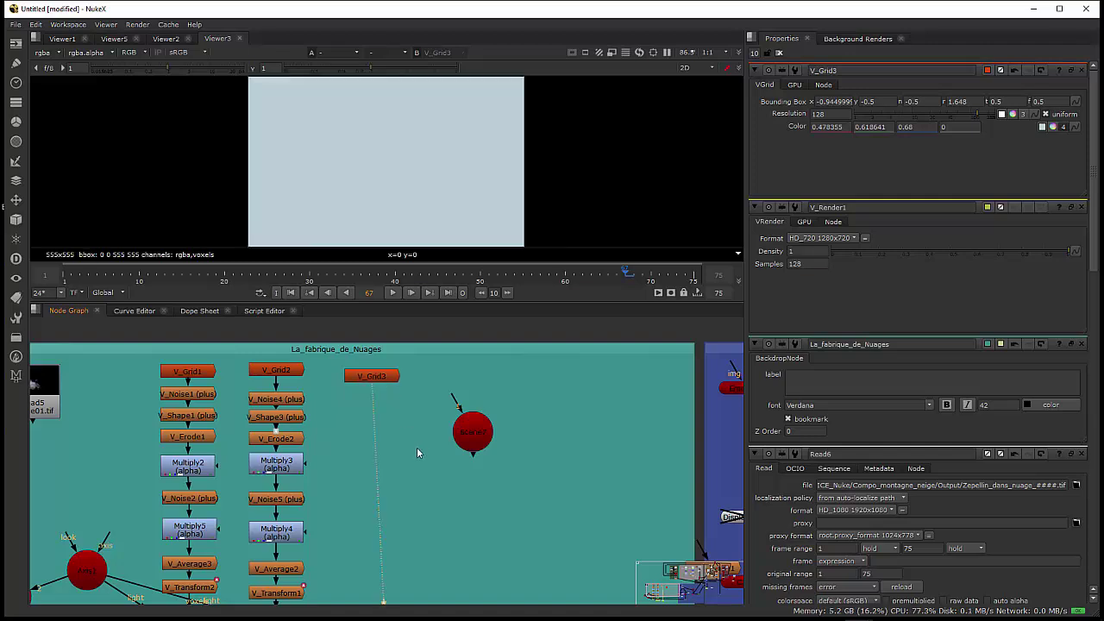
drag(380, 376, 381, 385)
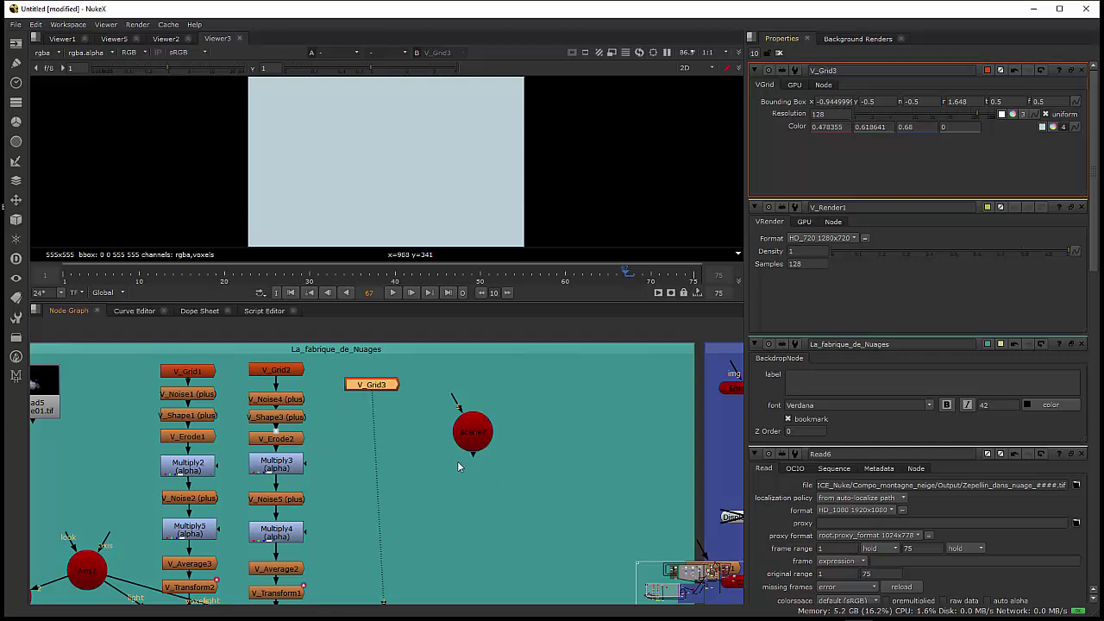
mouse_move(373, 391)
mouse_down()
mouse_move(398, 383)
mouse_move(383, 383)
mouse_up()
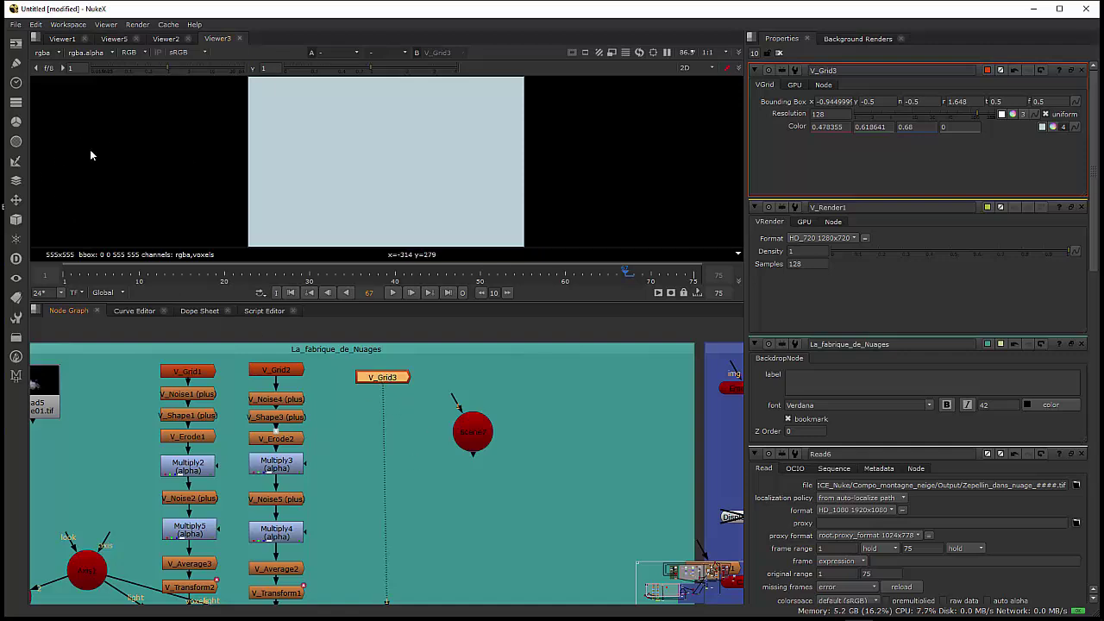
click(47, 53)
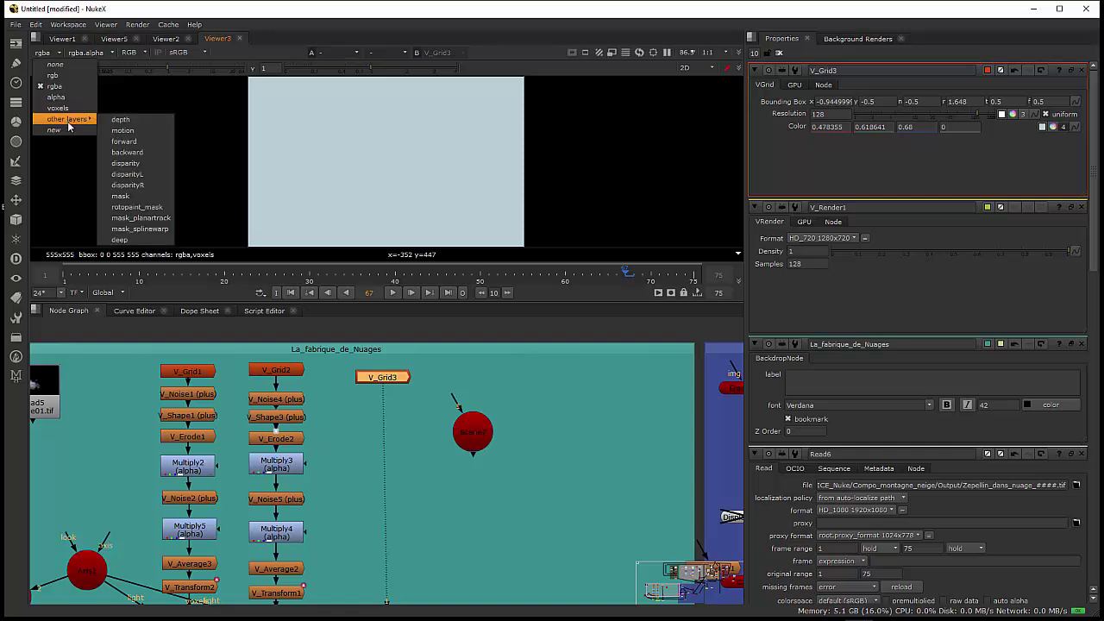
click(412, 453)
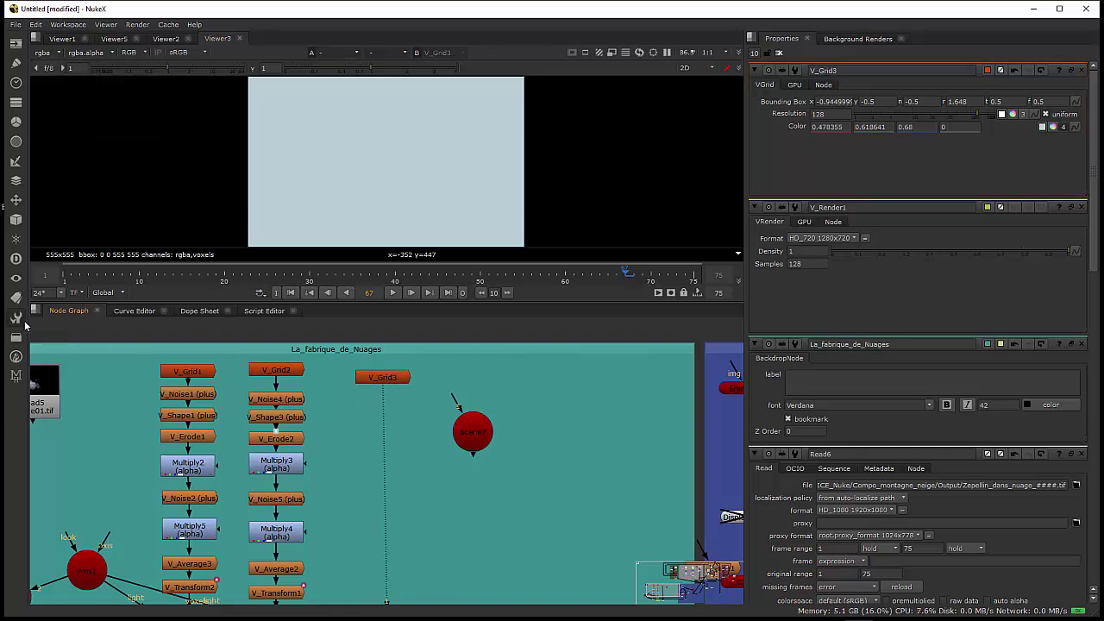
- Add a V_Noise node directly below V_Grid3 in the Viewer3 stream and set its density to 0
click(16, 375)
mouse_move(52, 375)
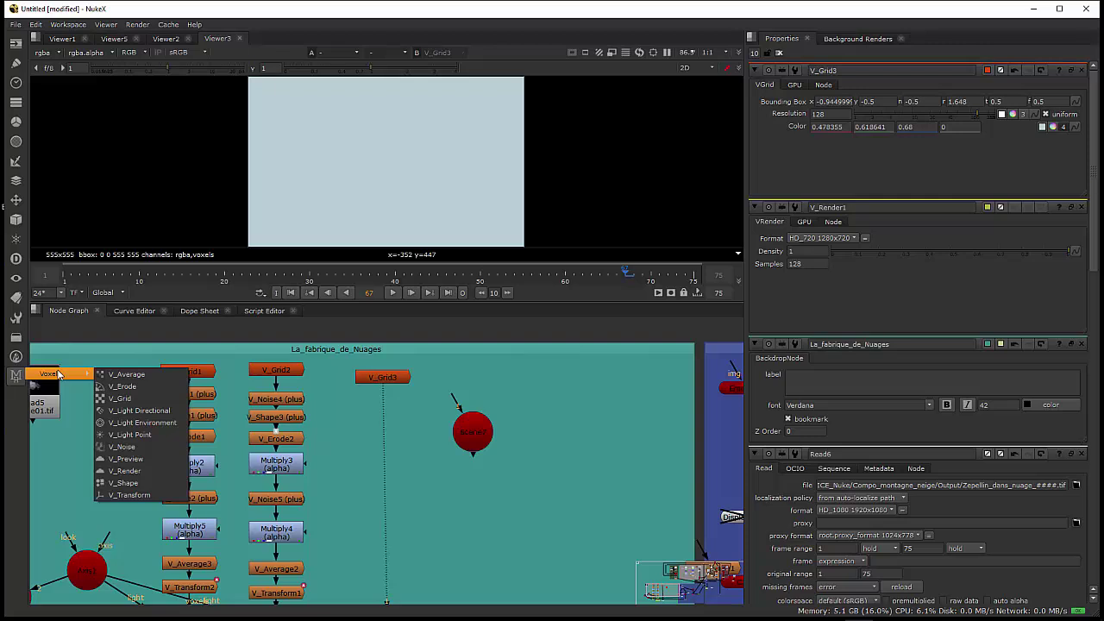
click(132, 447)
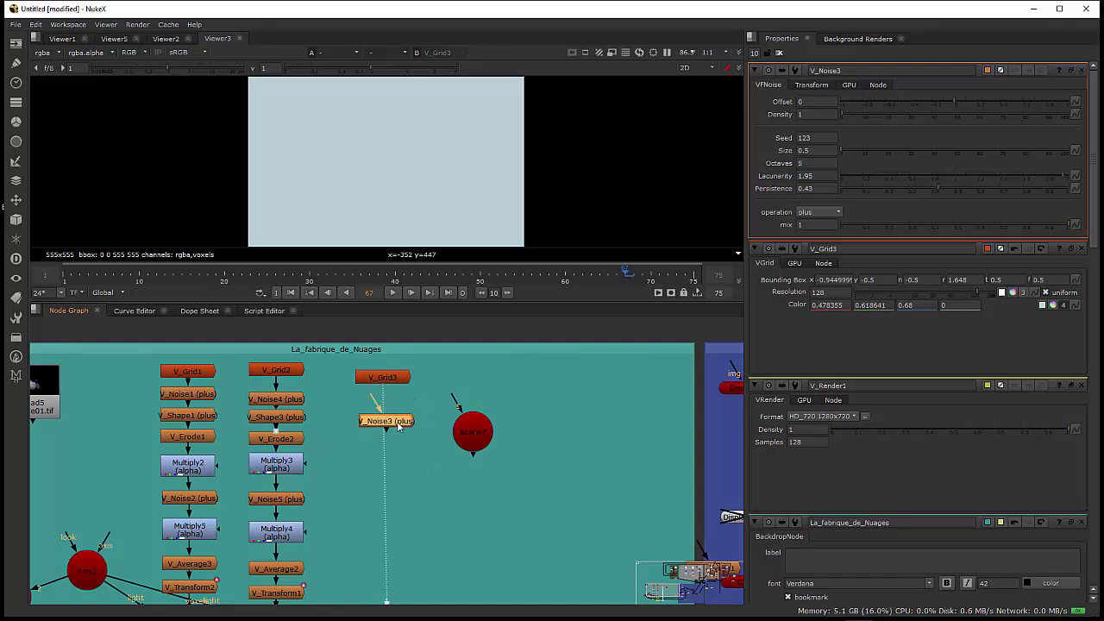
click(396, 422)
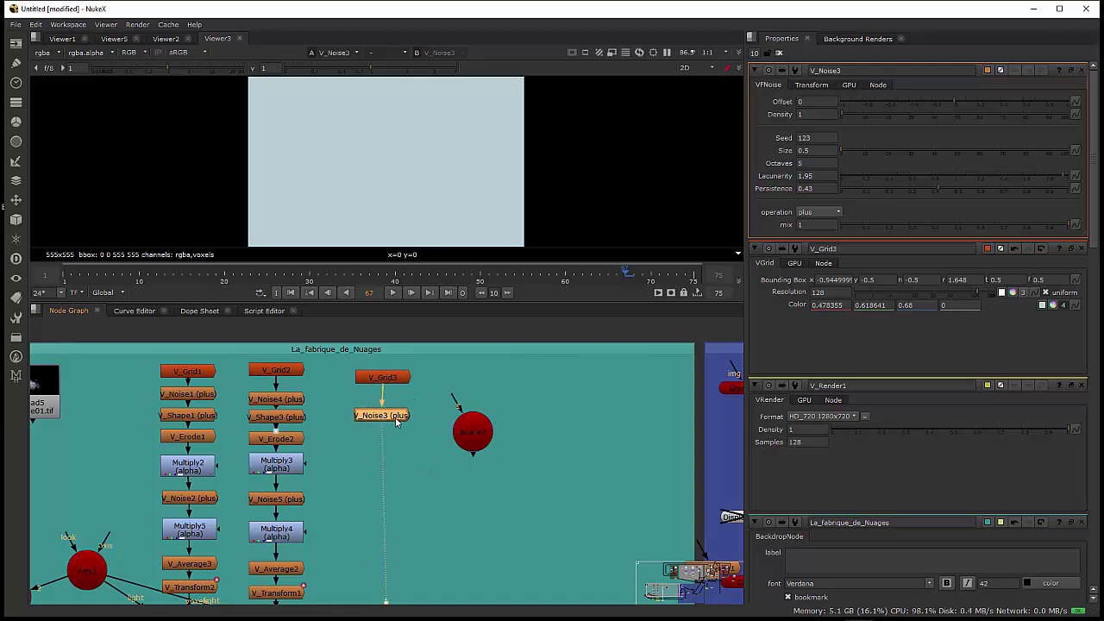
drag(395, 420, 397, 421)
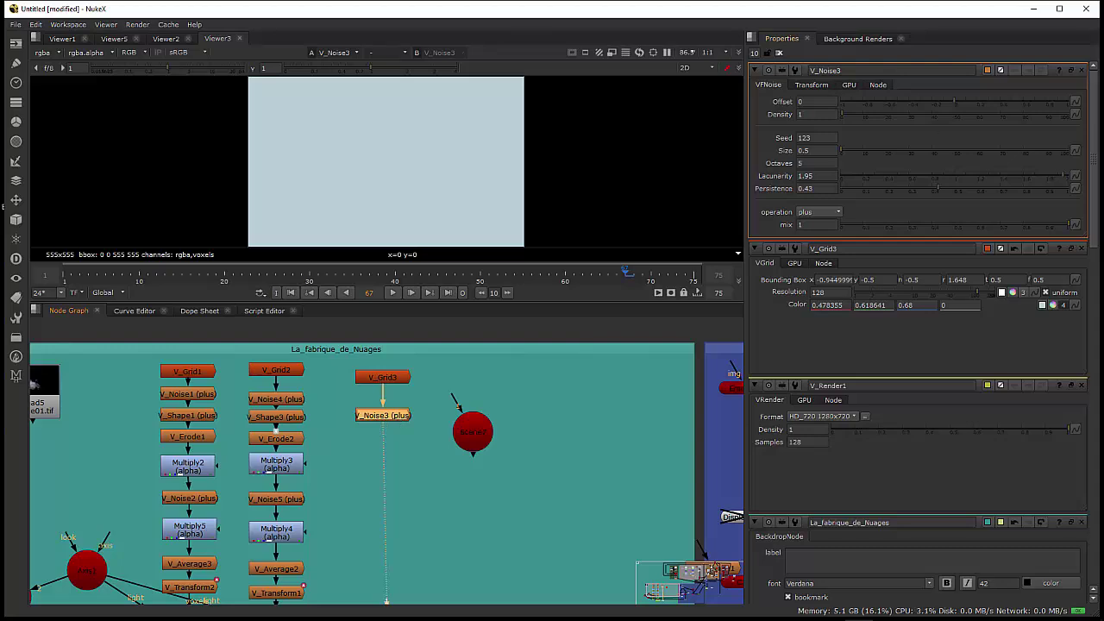
text(0)
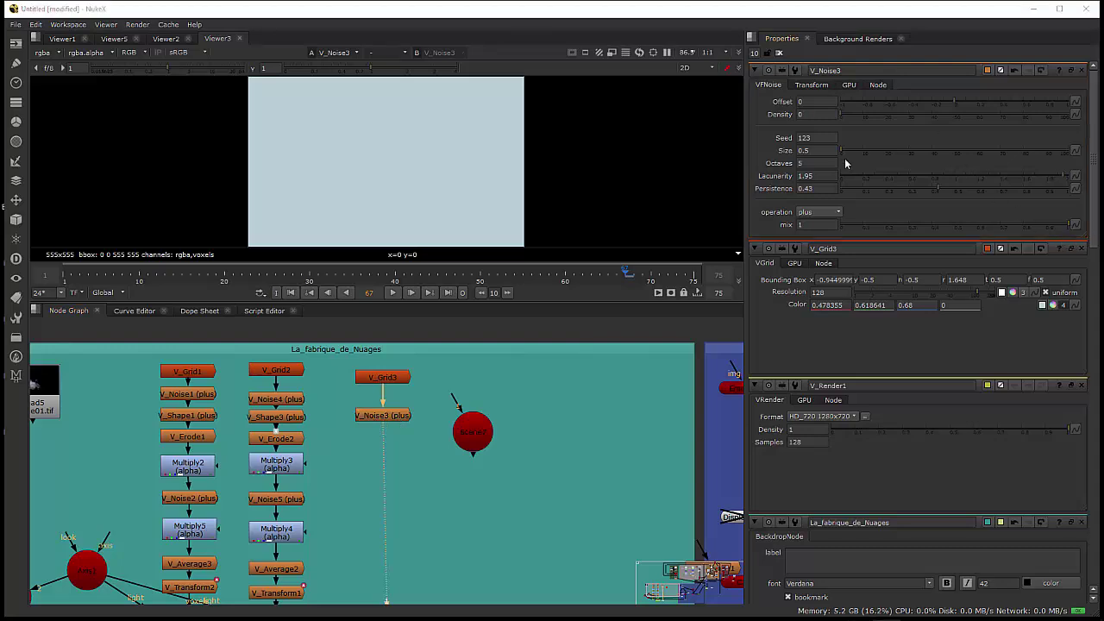
- Insert a V_Render node between V_Noise3 and Viewer3 and connect its cam input to Camera2
scroll(473, 472, down, 1)
drag(457, 475, 455, 425)
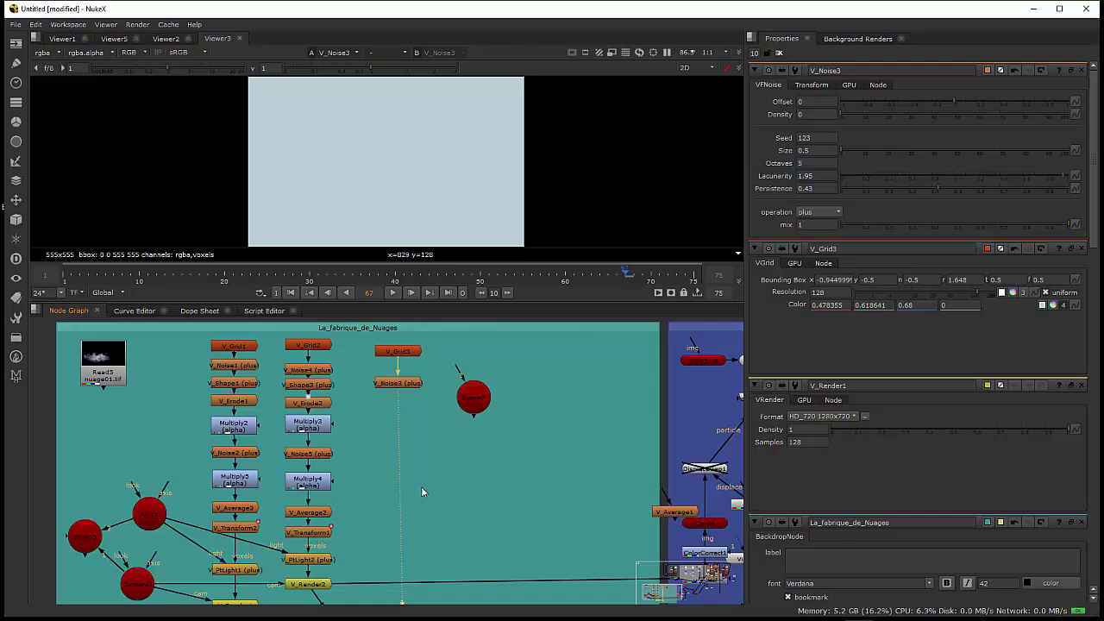
drag(421, 506, 418, 427)
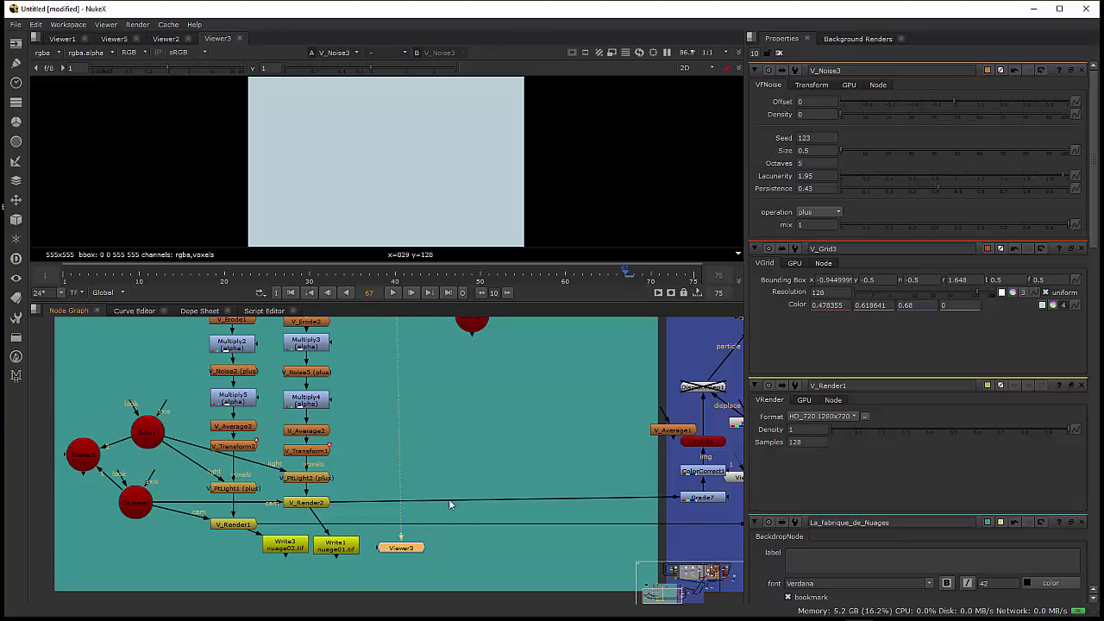
scroll(421, 508, up, 2)
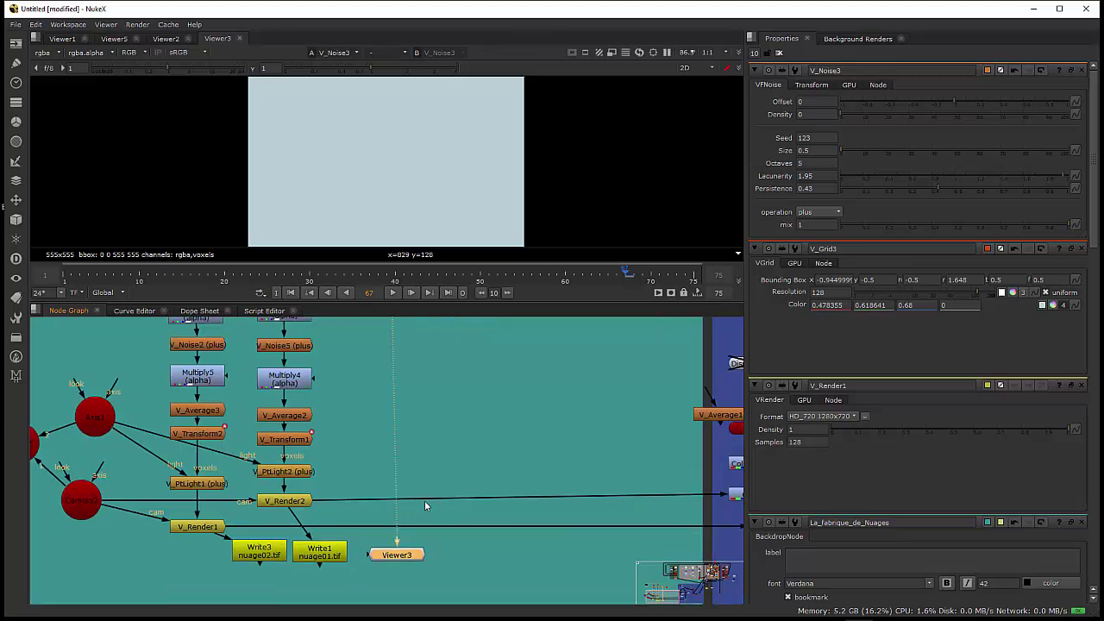
drag(425, 501, 448, 510)
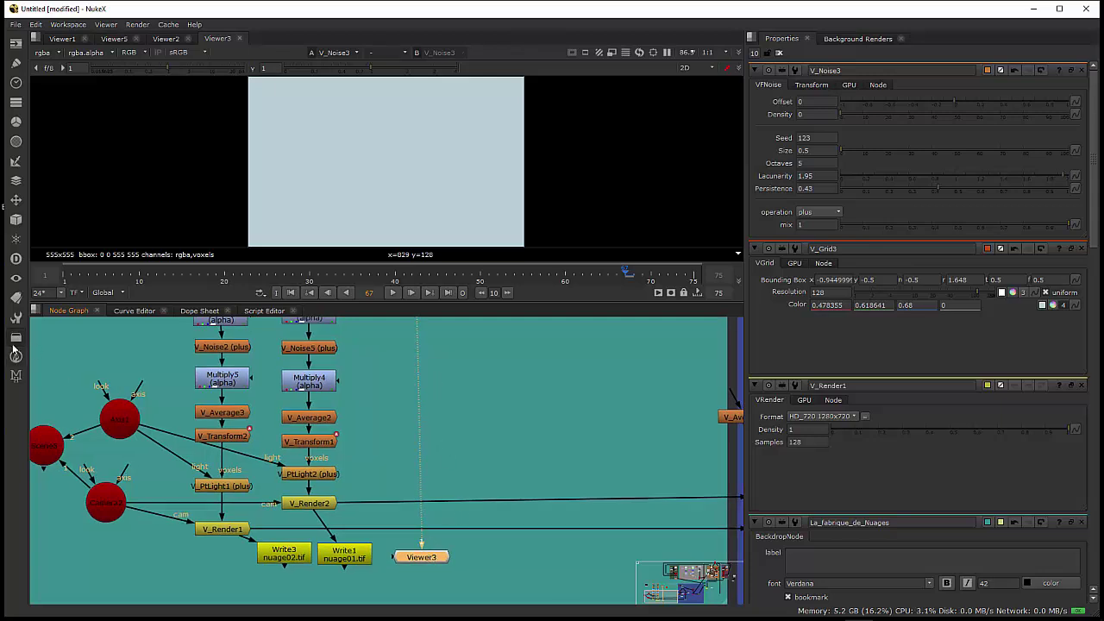
click(15, 376)
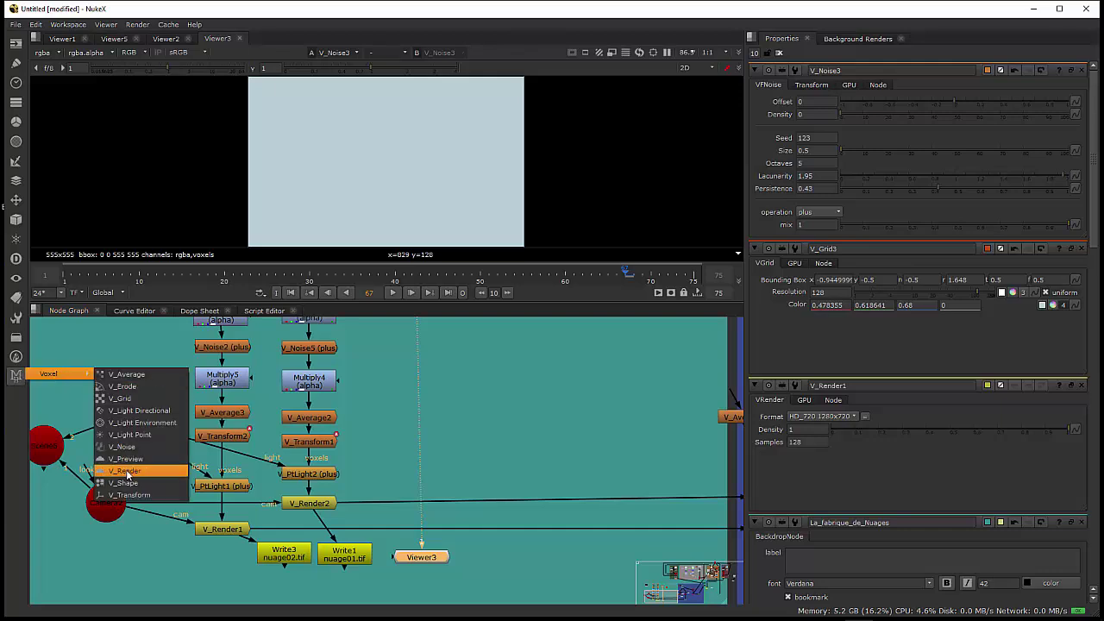
click(127, 472)
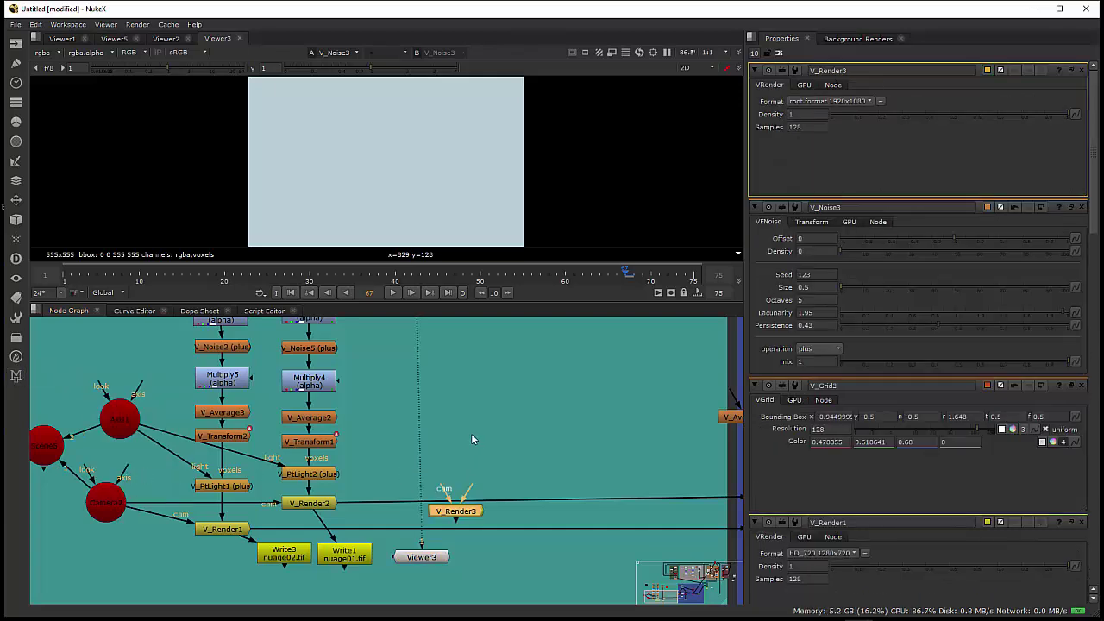
drag(453, 518, 422, 486)
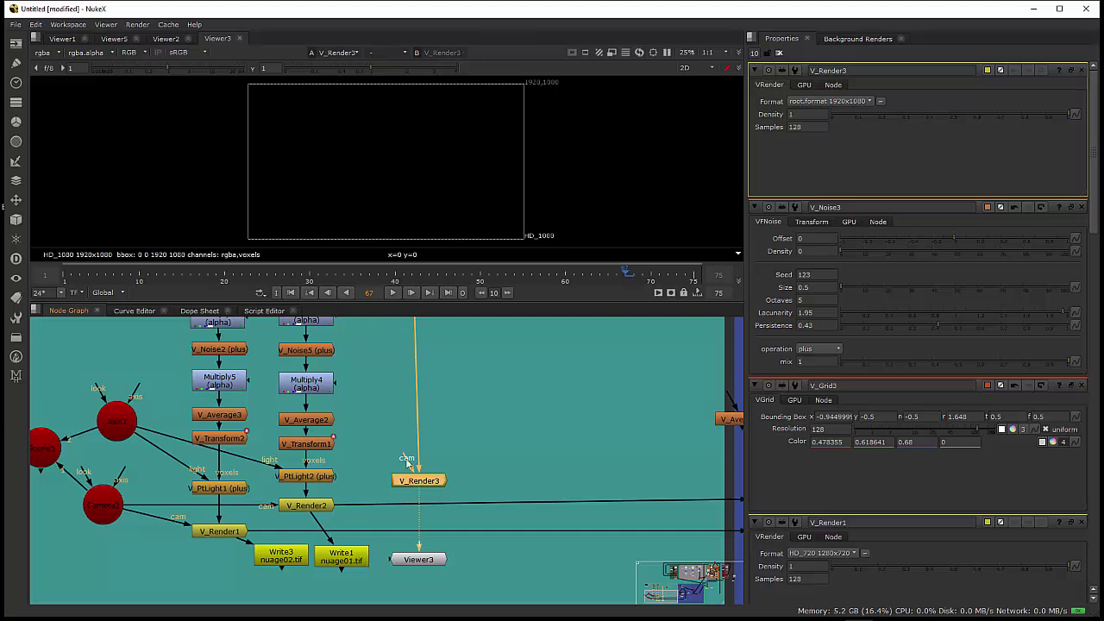
drag(341, 467, 385, 440)
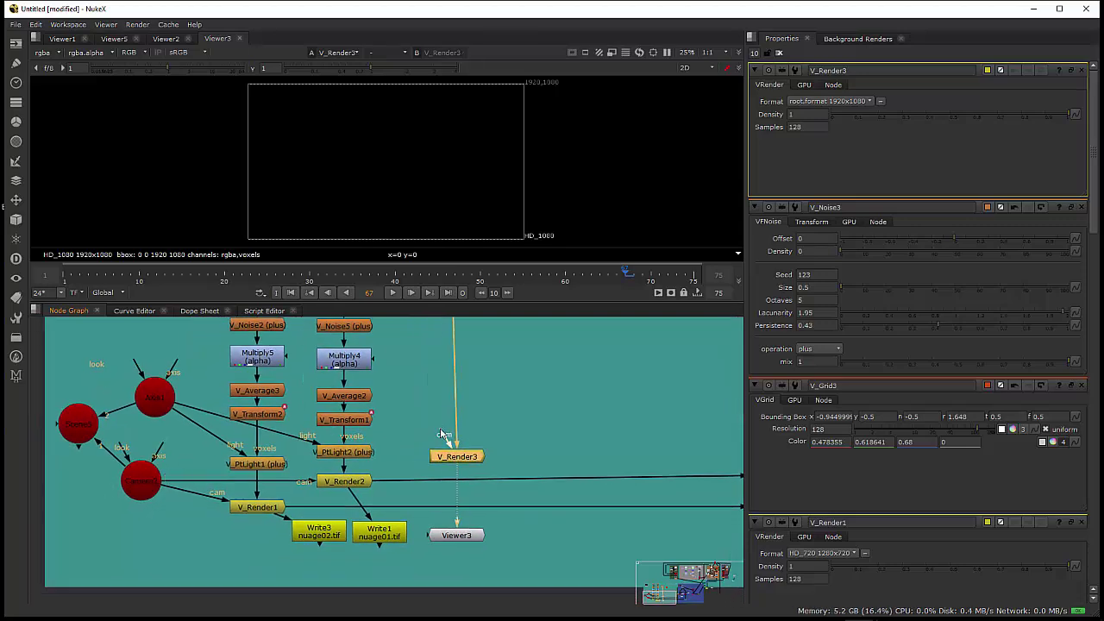
drag(442, 434, 138, 479)
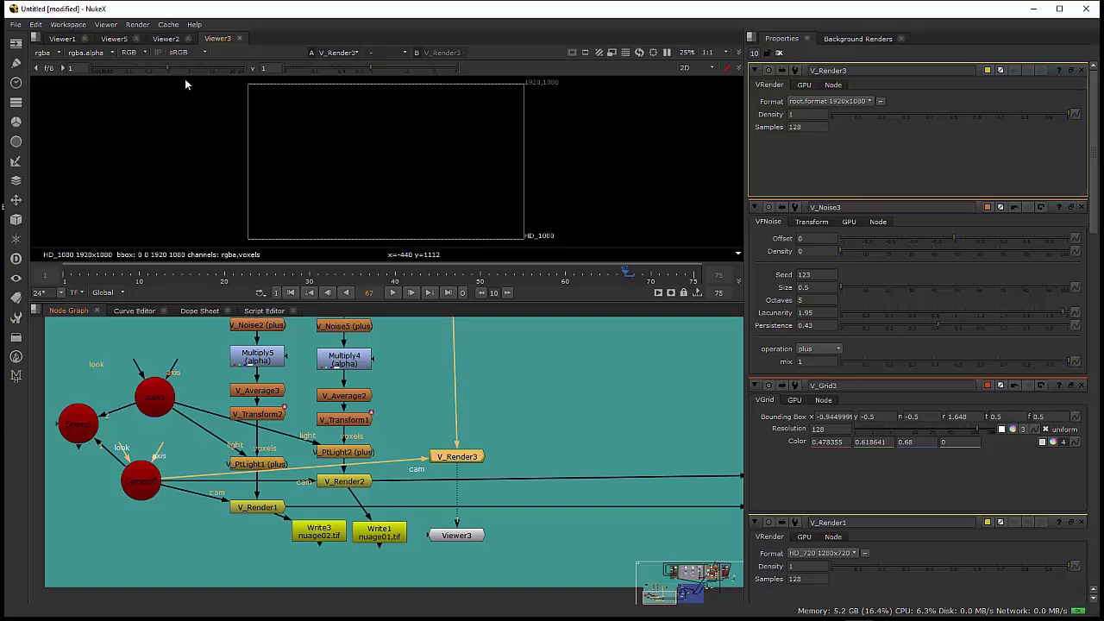
- Examine Camera2 in Viewer2's 3D scene and check its projection settings, particularly the focal length
click(169, 38)
drag(422, 203, 305, 177)
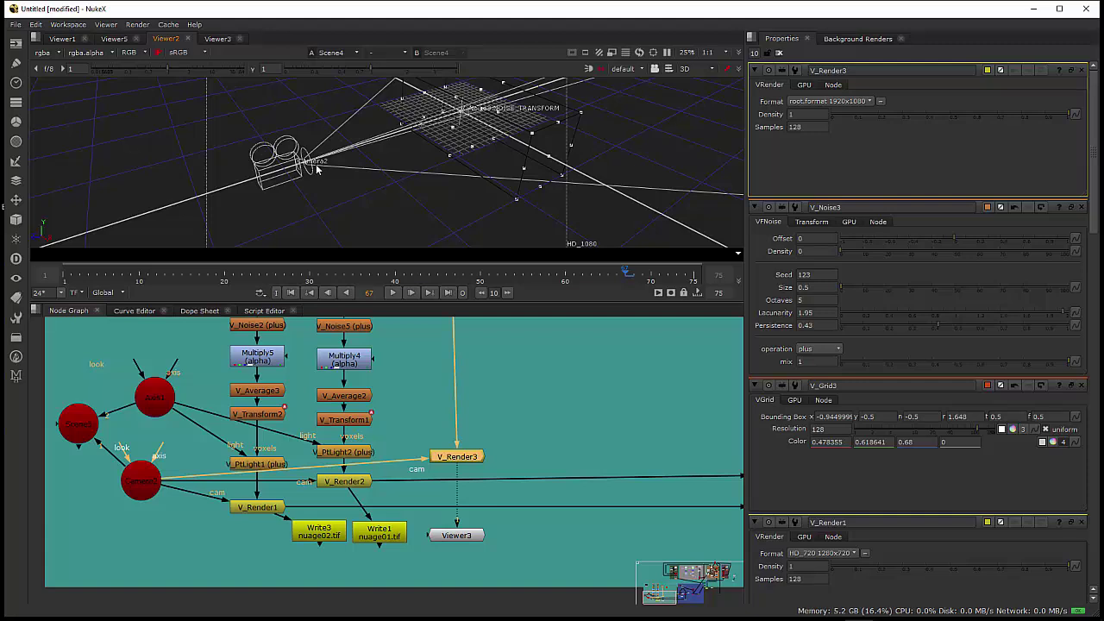
click(301, 151)
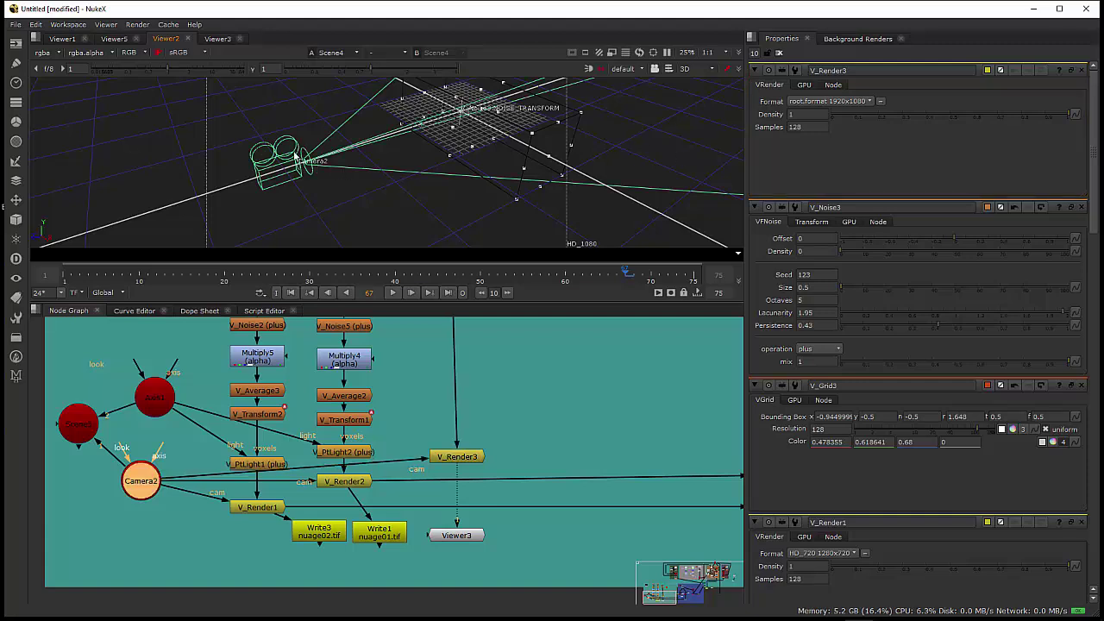
double_click(146, 490)
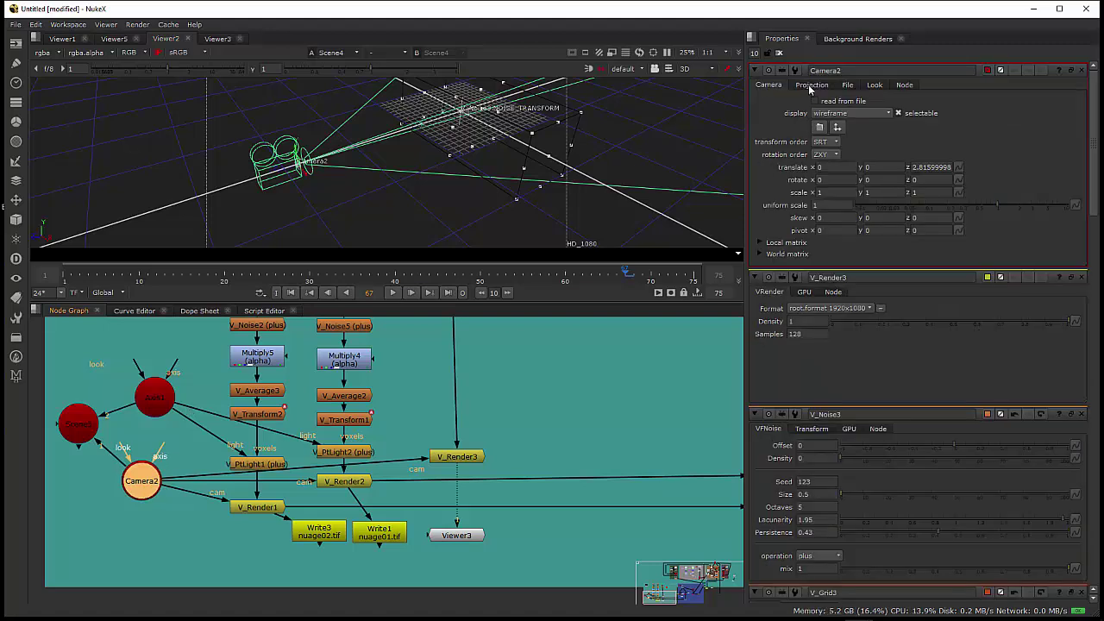
click(812, 84)
click(835, 113)
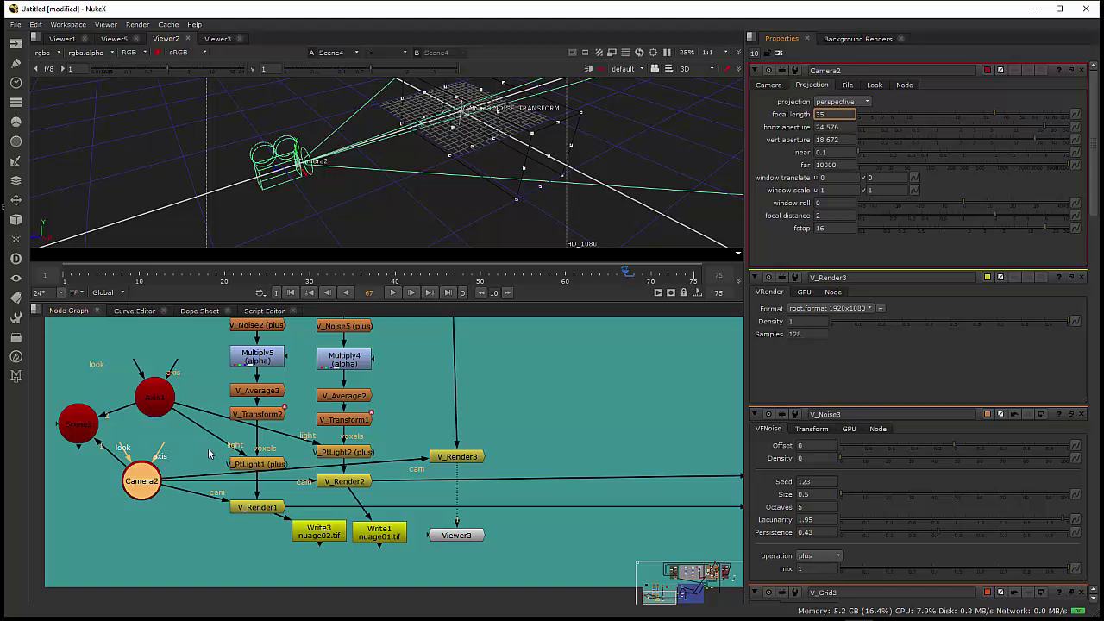
- Add a V_Light Directional node and insert it between V_Noise3 and V_Render3
drag(452, 460, 453, 463)
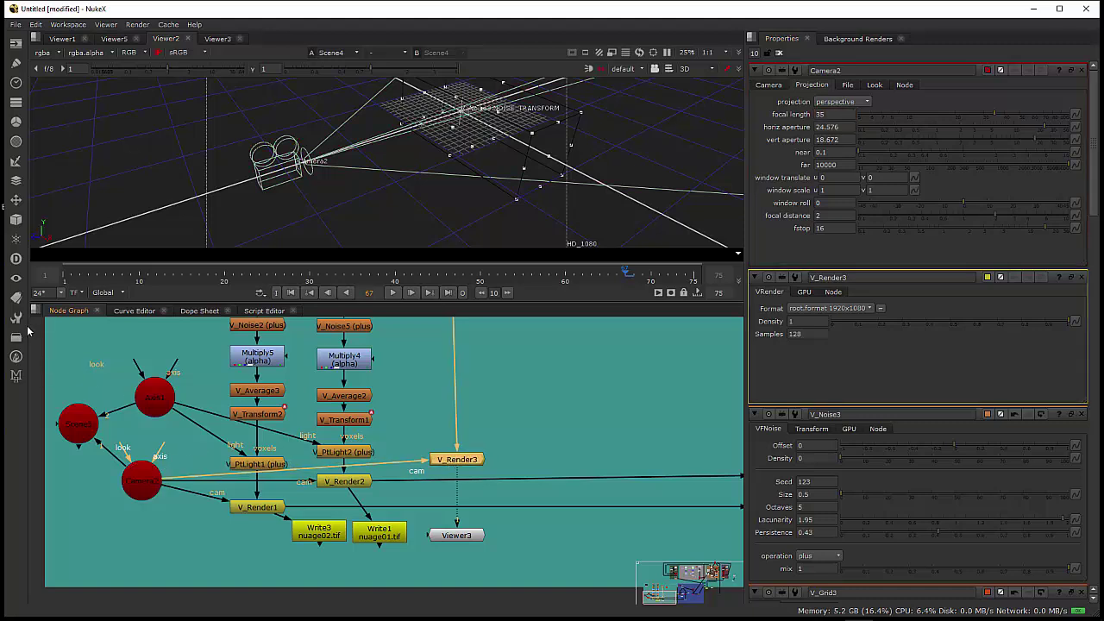
click(16, 375)
mouse_move(52, 377)
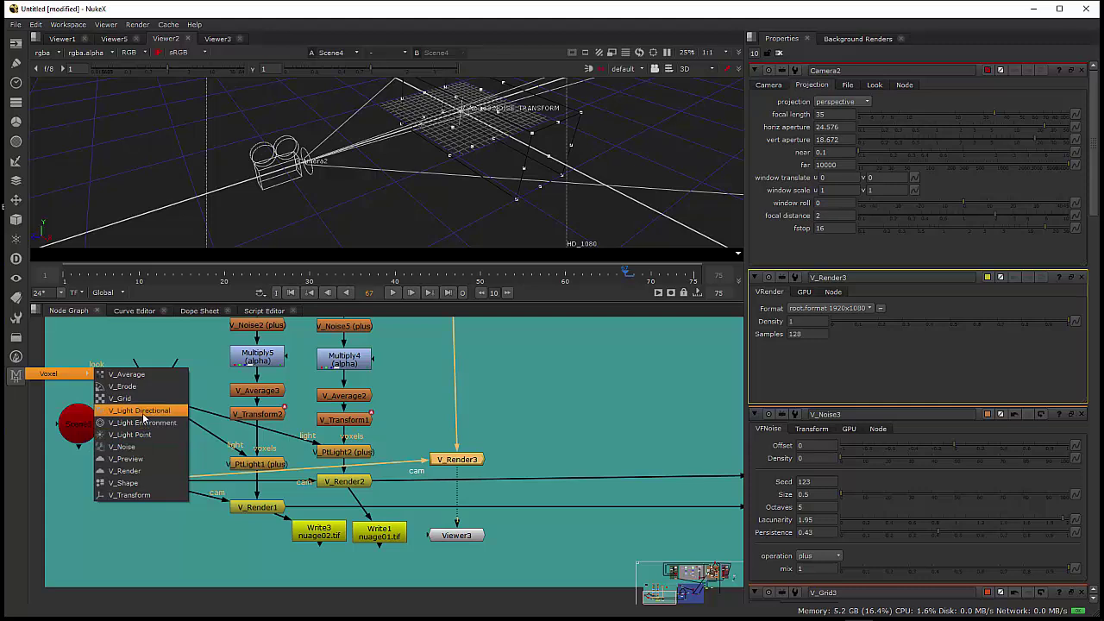
click(144, 412)
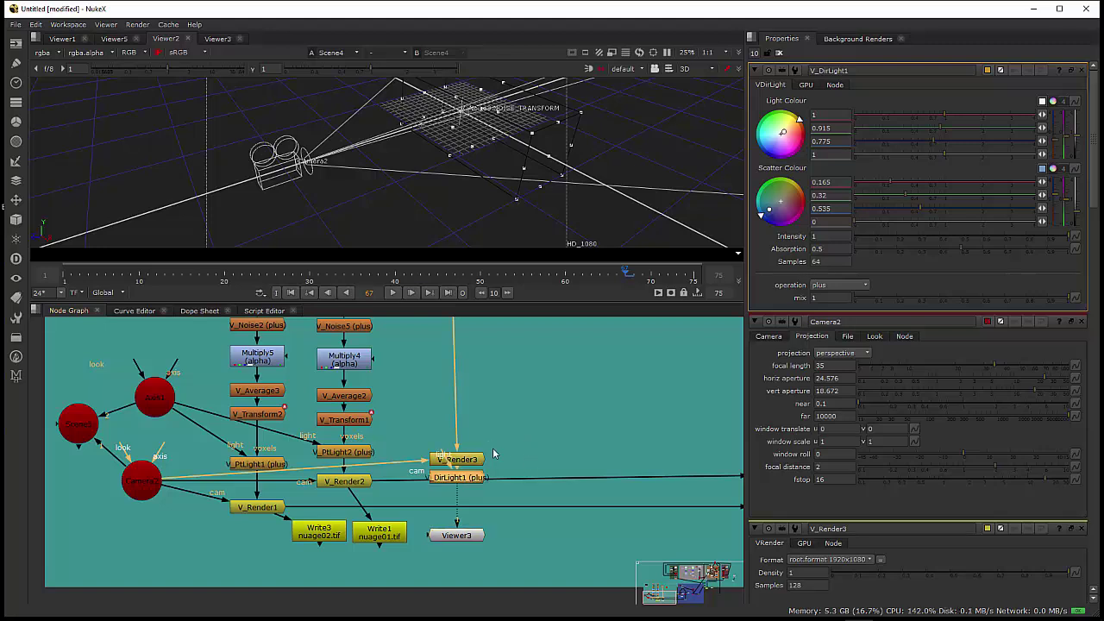
drag(466, 459, 466, 489)
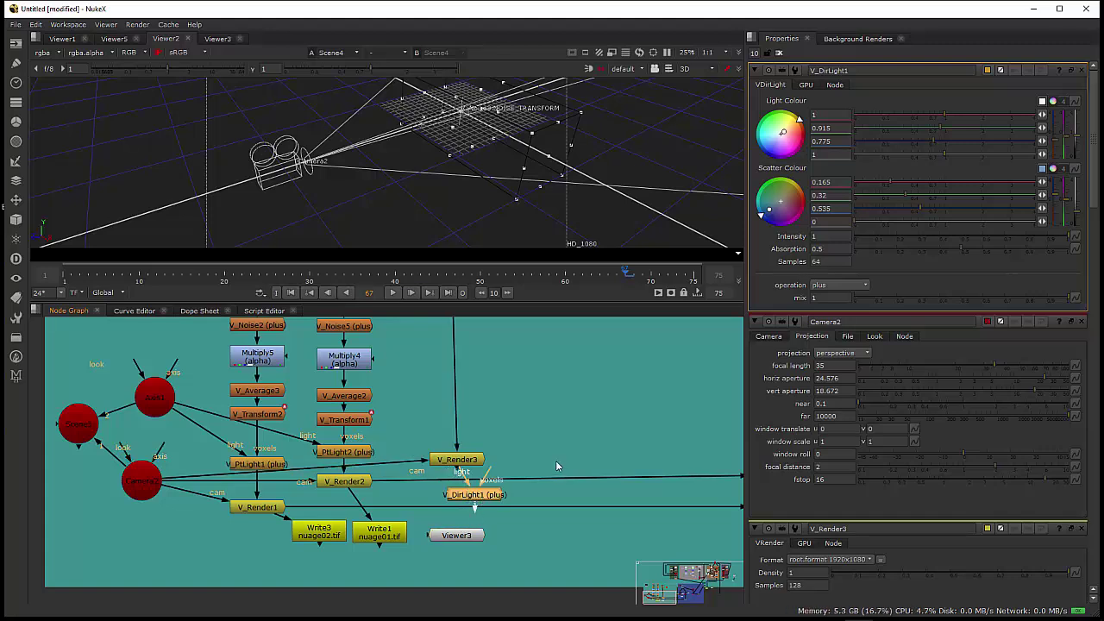
drag(500, 494, 519, 392)
drag(446, 514, 457, 466)
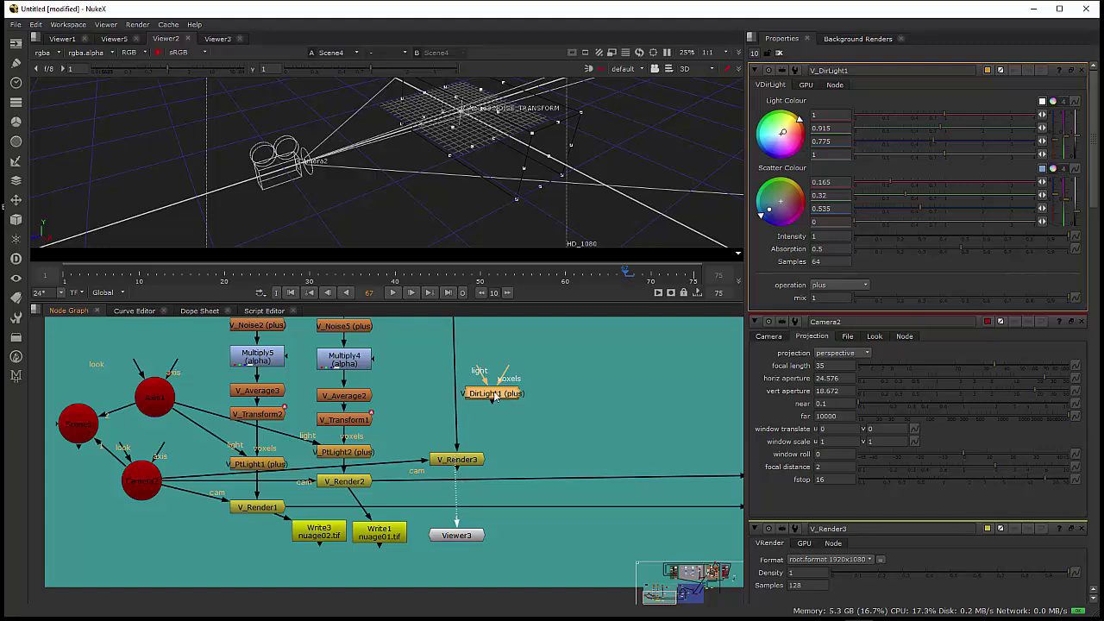
drag(497, 399, 399, 375)
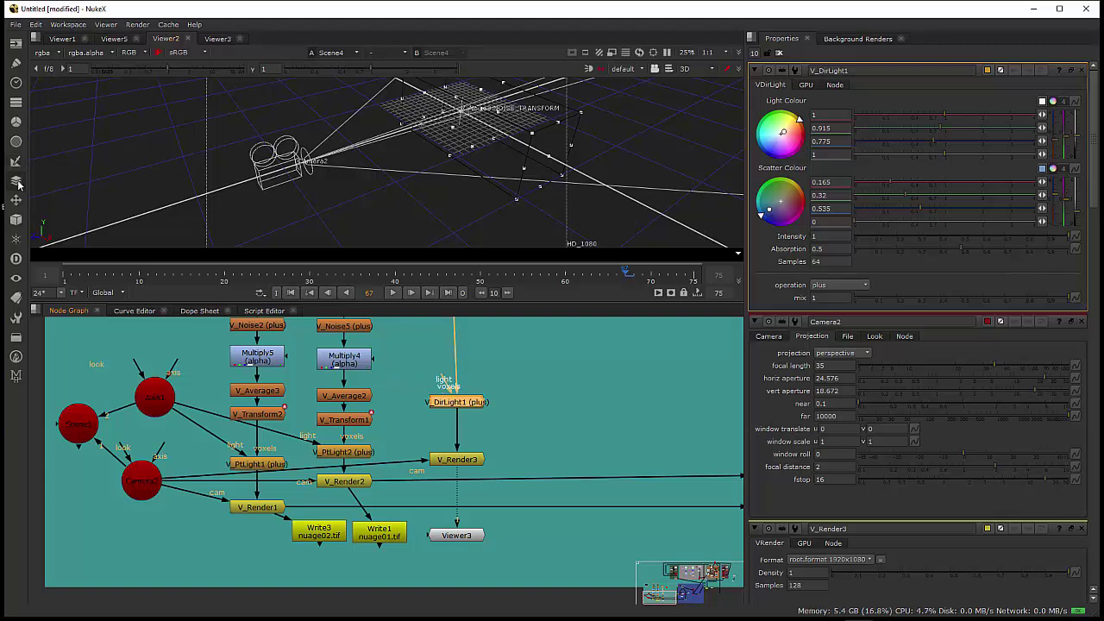
- Create an Axis node connected to V_DirLight1's light input and place it diagonally above the light node
click(15, 219)
click(86, 222)
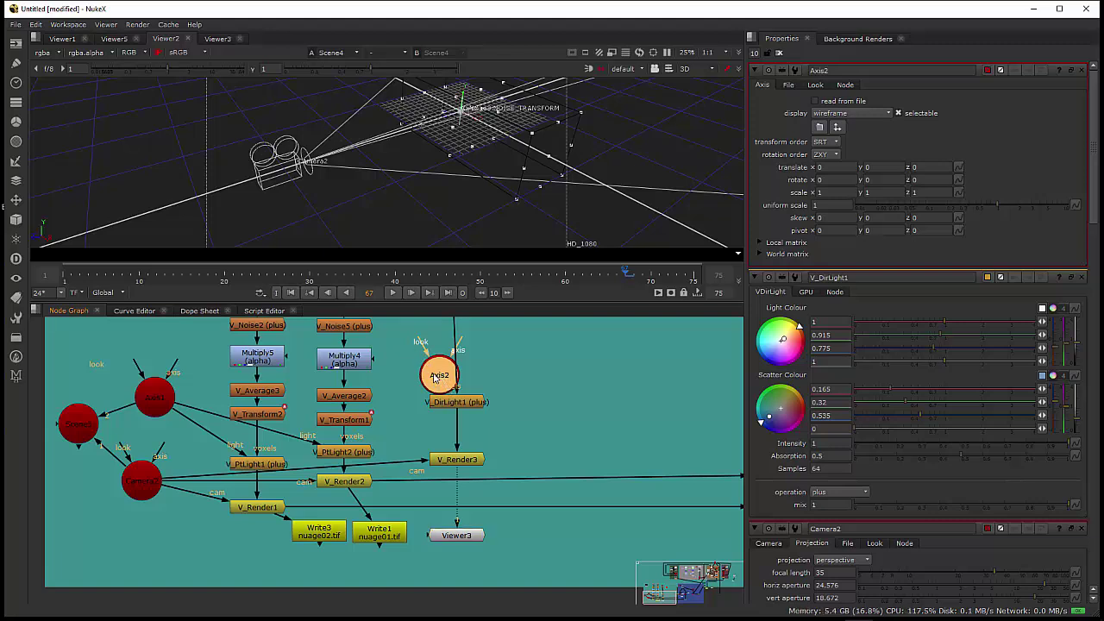
drag(437, 380, 406, 361)
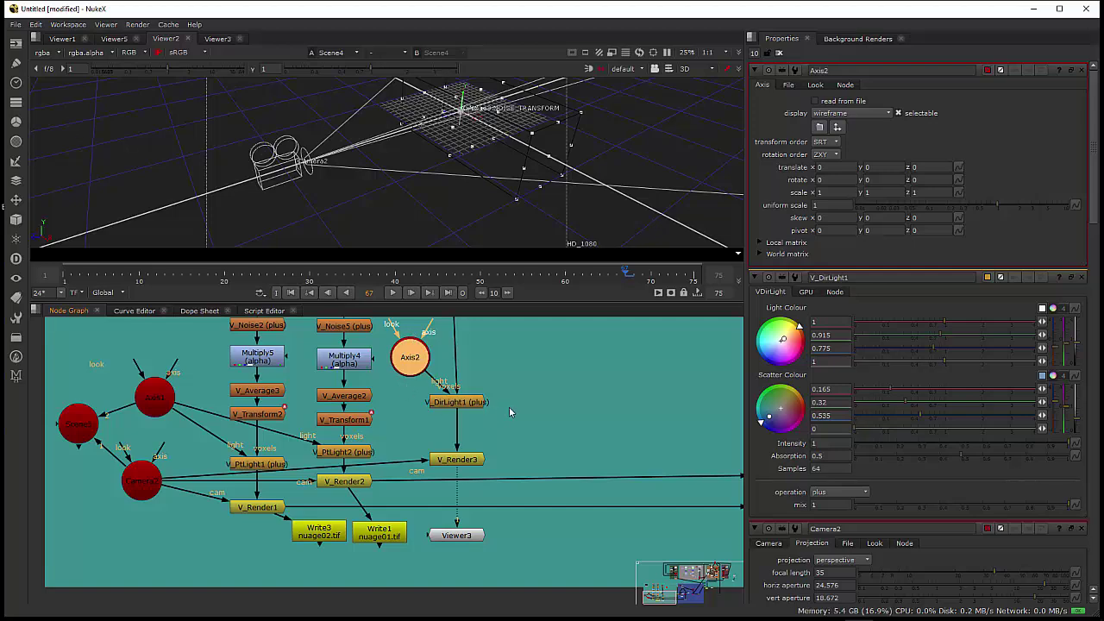
- Move Axis2 above and in front of the voxel grid, to about 1.54 in y and 1.62 in z
drag(526, 422, 549, 489)
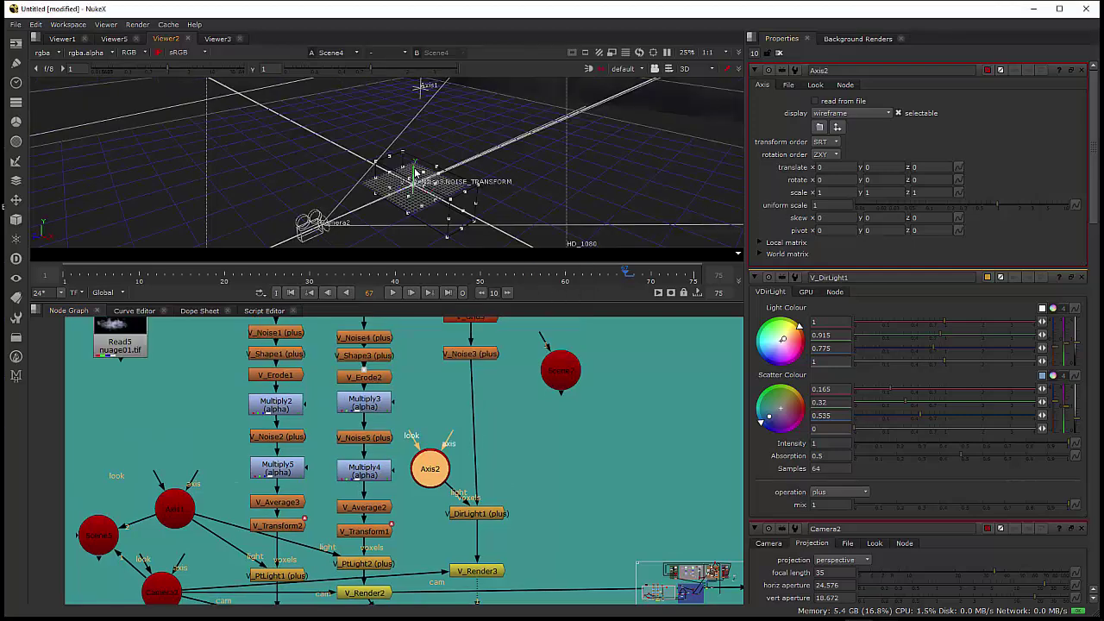
drag(415, 172, 413, 130)
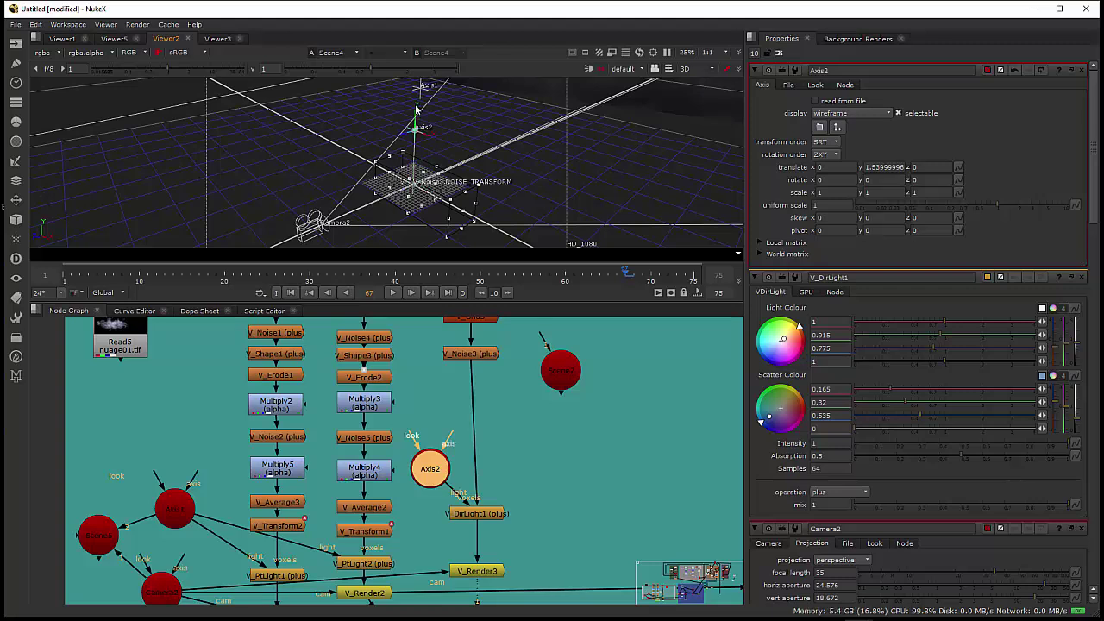
drag(407, 138, 337, 175)
drag(419, 158, 920, 117)
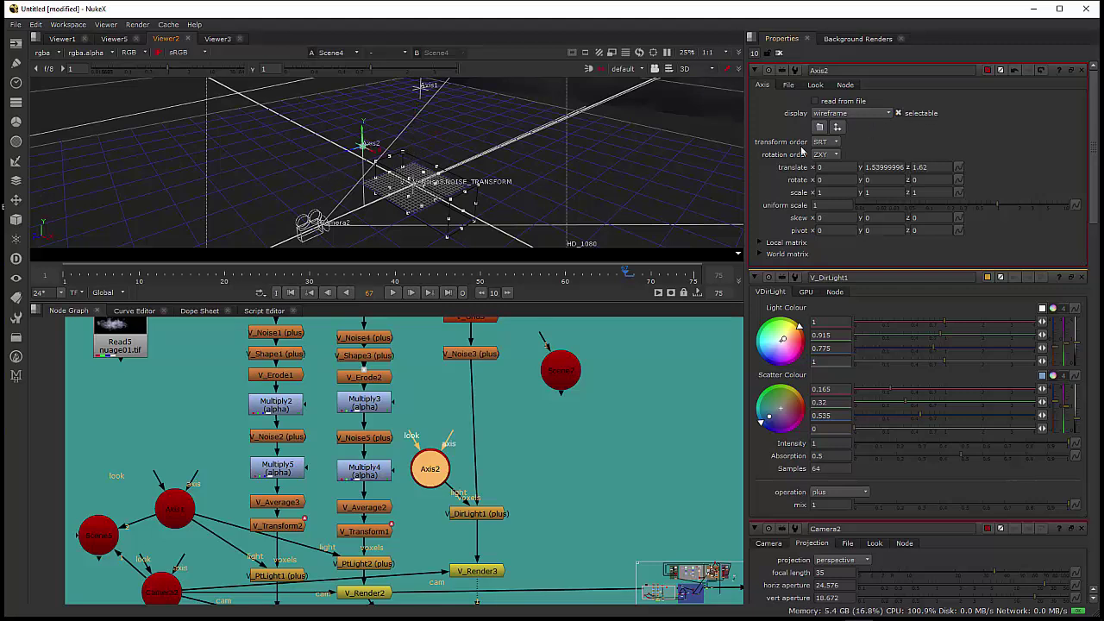
- Open V_DirLight1's properties and check its light settings and available operations without changing them
click(483, 516)
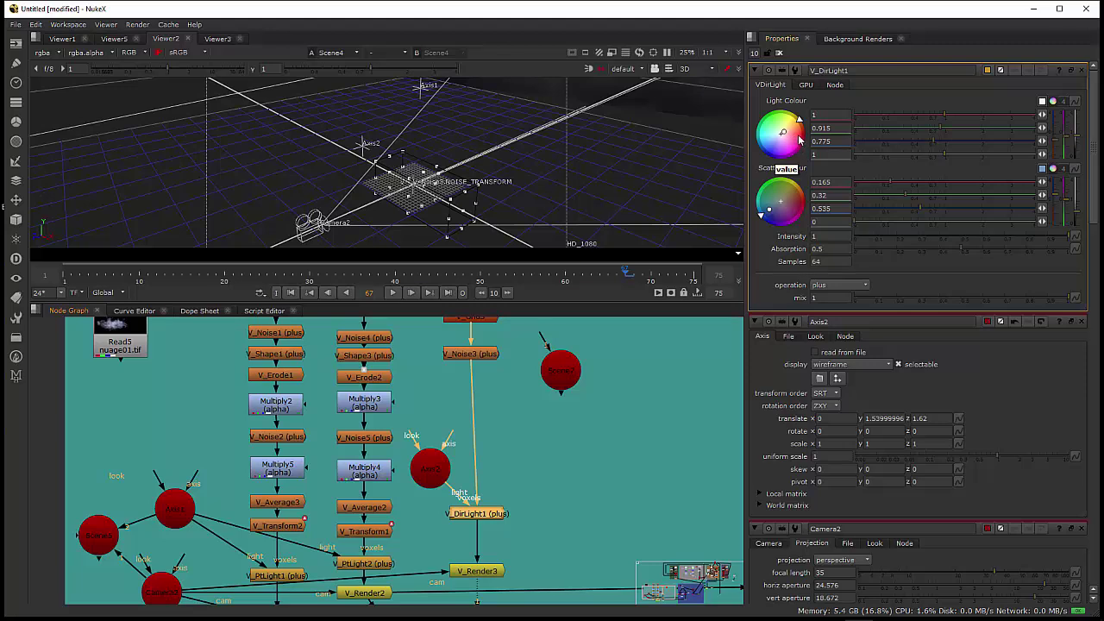
click(839, 286)
click(841, 286)
- Lower V_DirLight1 toward V_Render3 and move Axis2 to the opposite side of the node chain
drag(539, 419, 538, 394)
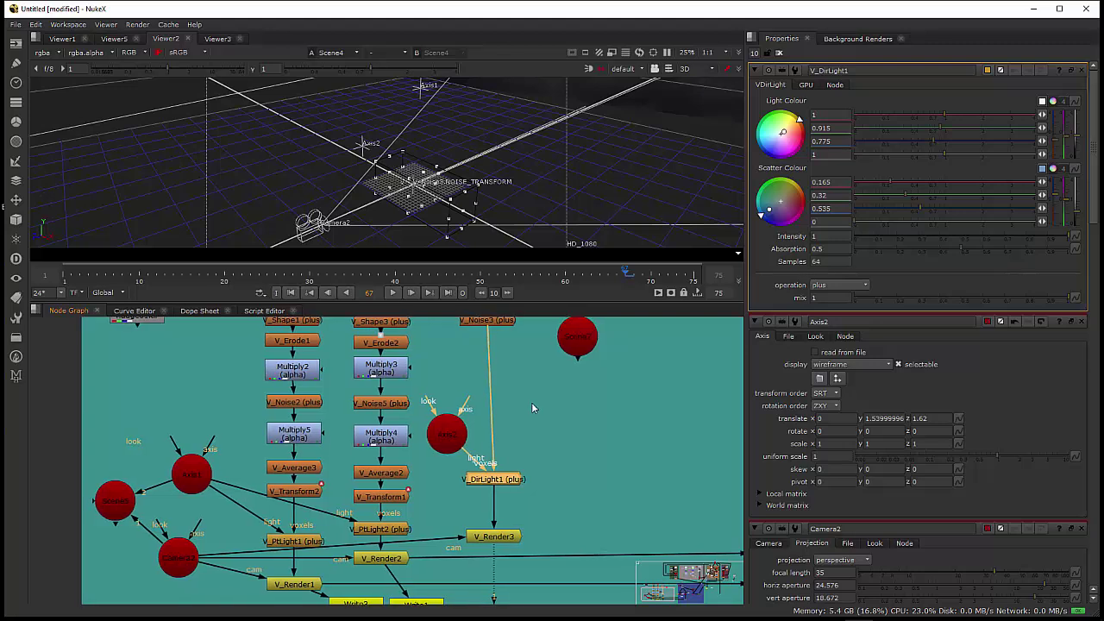
drag(509, 481, 509, 533)
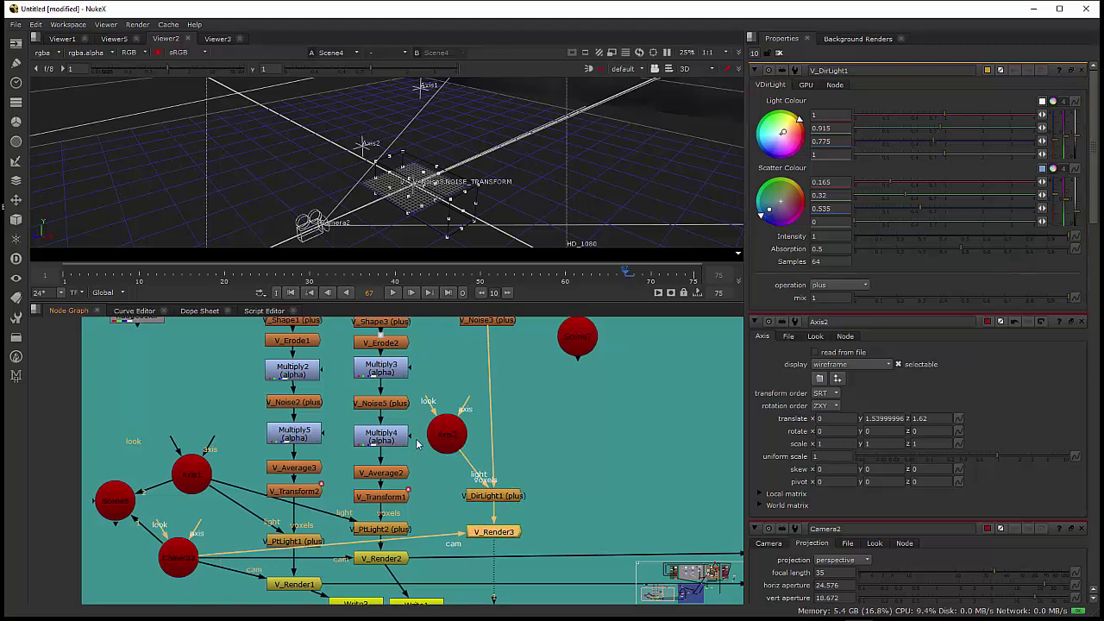
drag(446, 434, 525, 511)
- Align V_Noise3 and V_Grid3 vertically above V_DirLight1 and shift Scene7 slightly away from the chain
drag(499, 404, 512, 402)
drag(503, 362, 516, 363)
drag(588, 417, 595, 417)
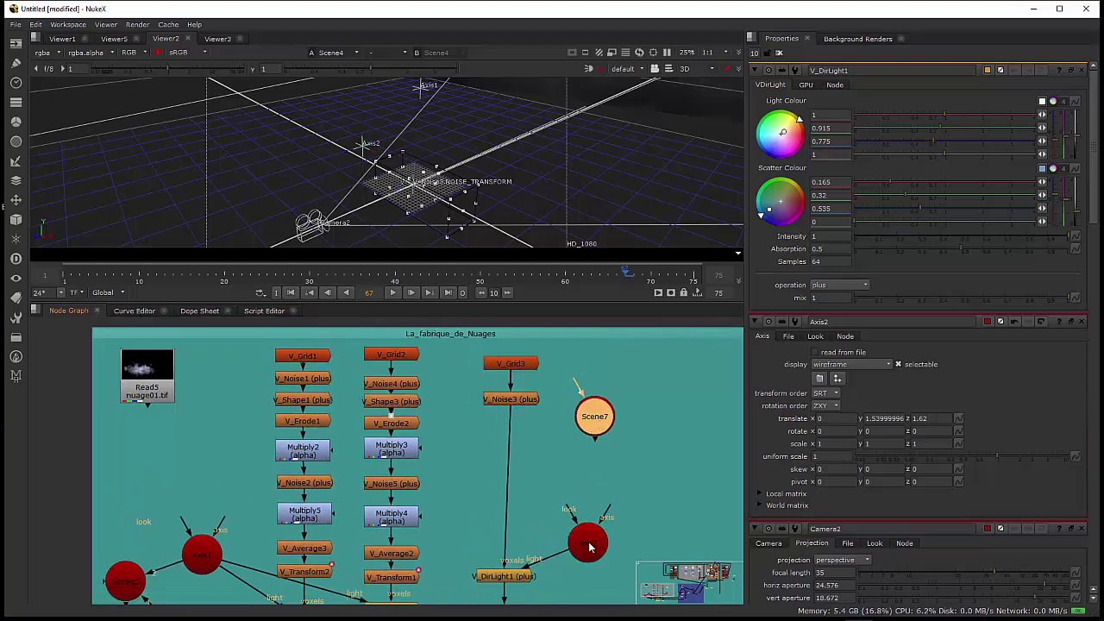
drag(504, 401, 498, 402)
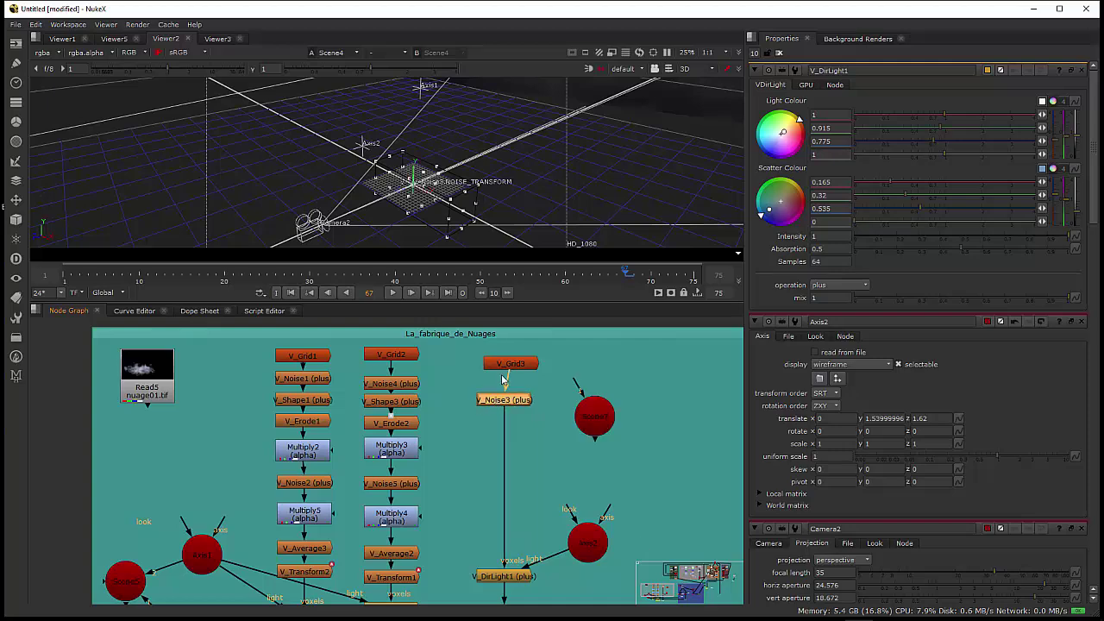
drag(514, 365, 508, 365)
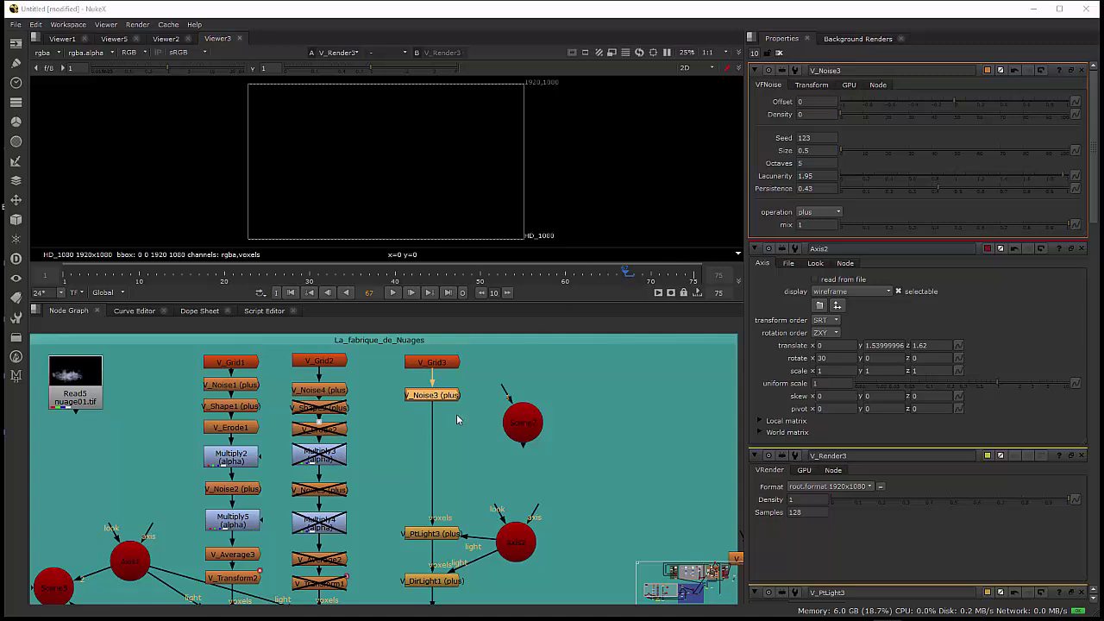
- Set V_Noise3's density to 0.5
click(818, 115)
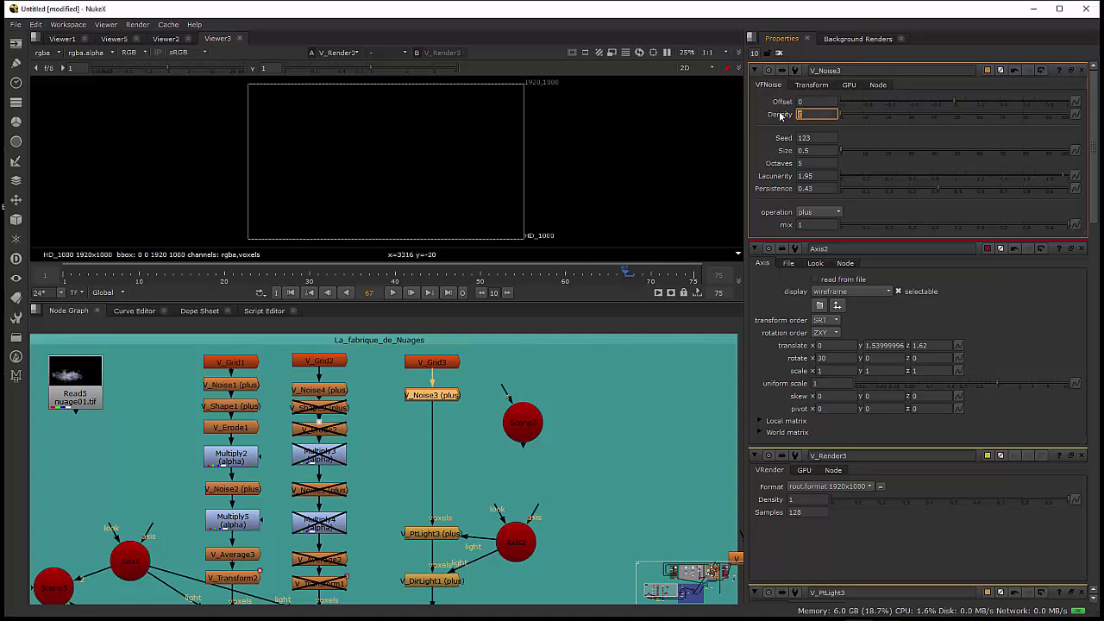
text(0.5)
key(Return)
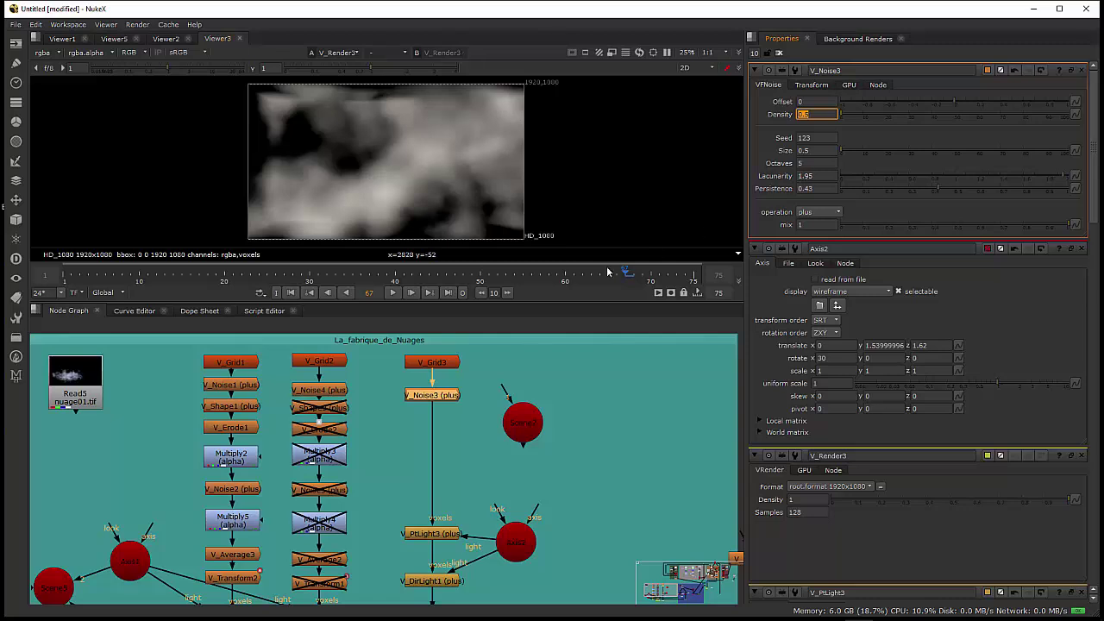
- Try noise sizes of 2, 0.1 and 0.5 on V_Noise3 to compare the cloud detail
click(816, 151)
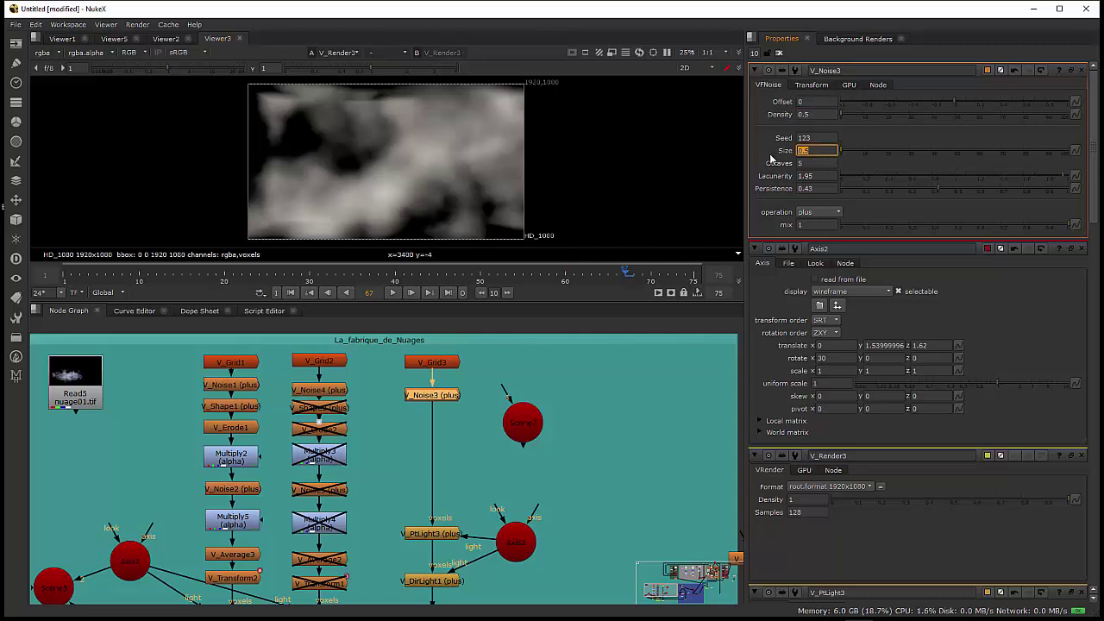
text(2)
key(Return)
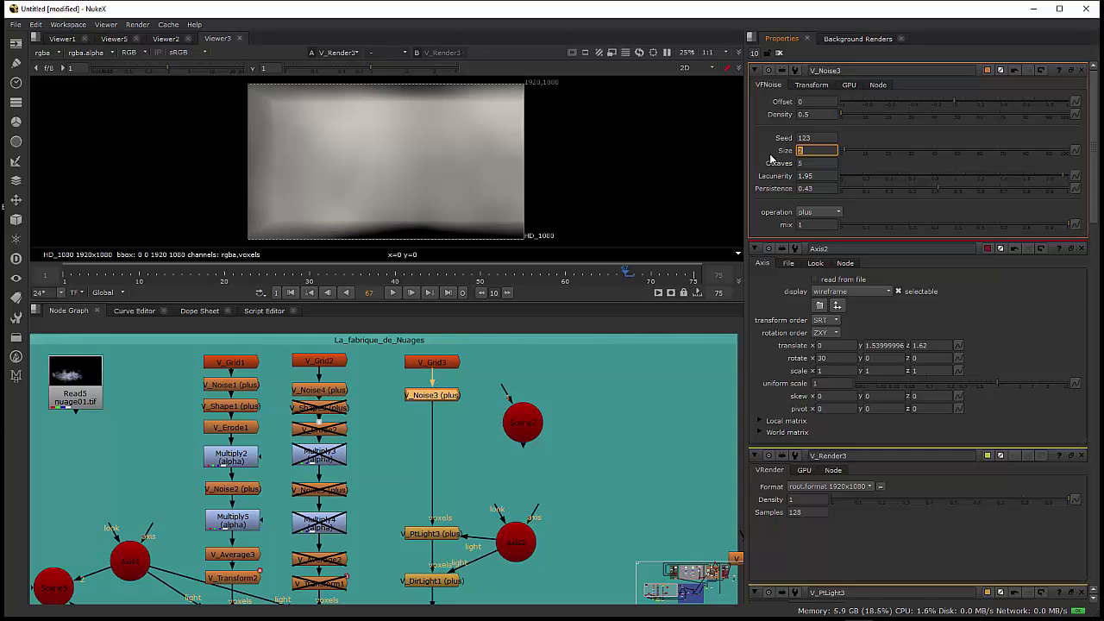
text(0.1)
key(Return)
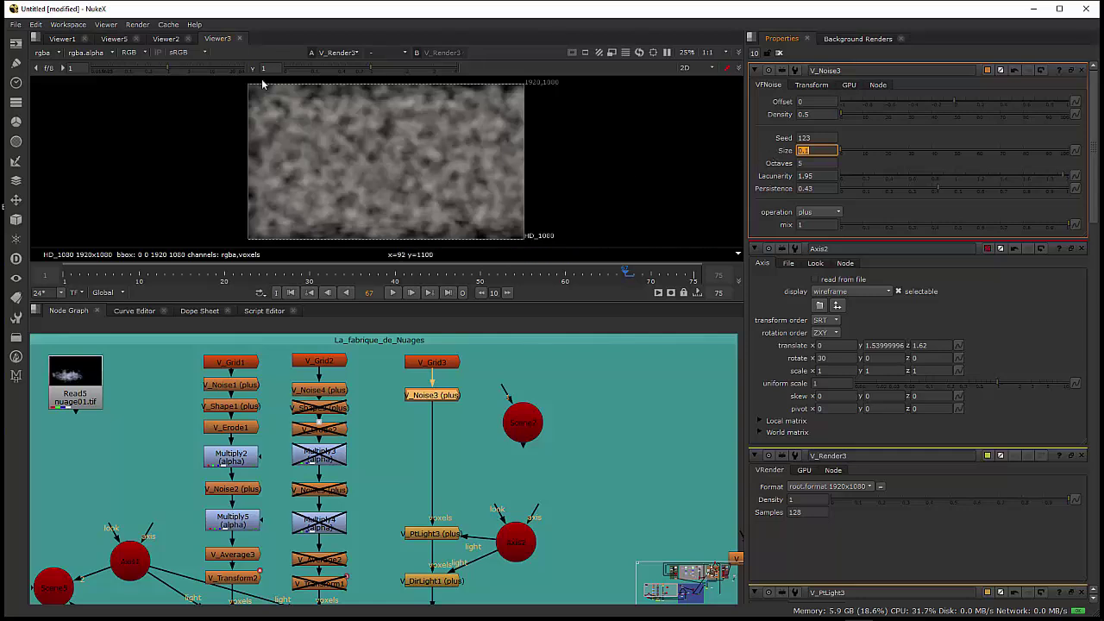
text(0.)
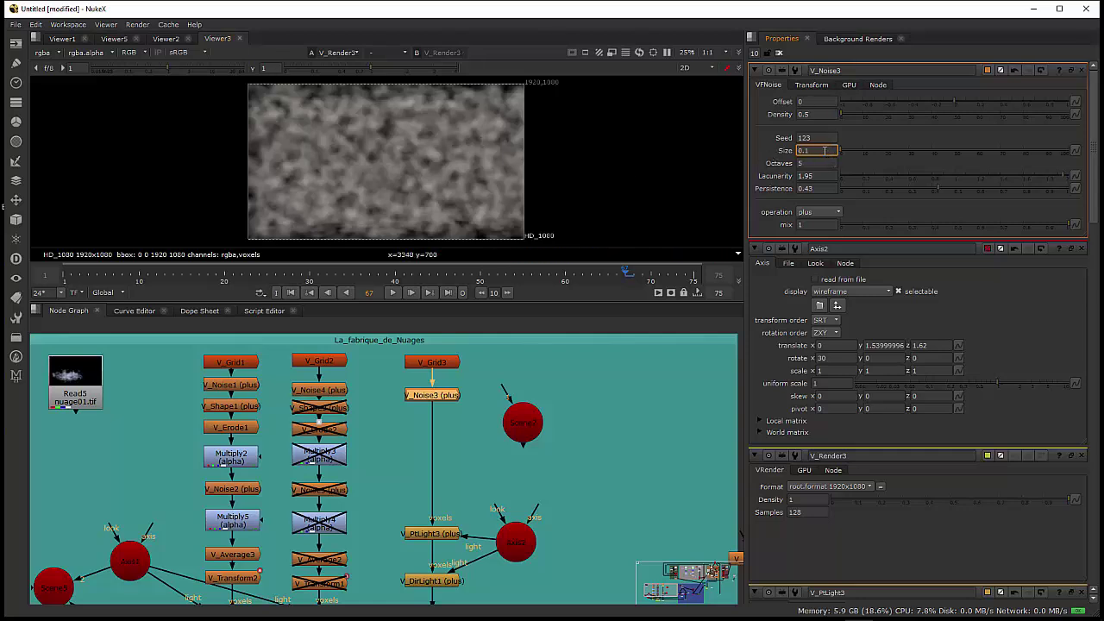
text(5)
key(Return)
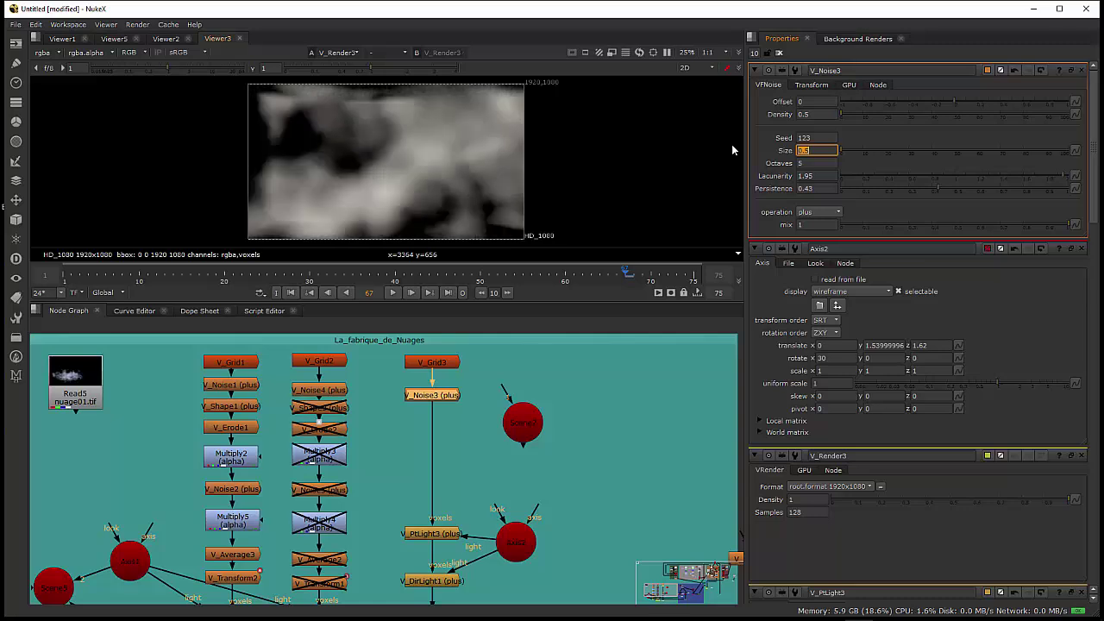
- Set V_Noise3's size to 0.7 and its seed to 522
text(0.7)
key(Return)
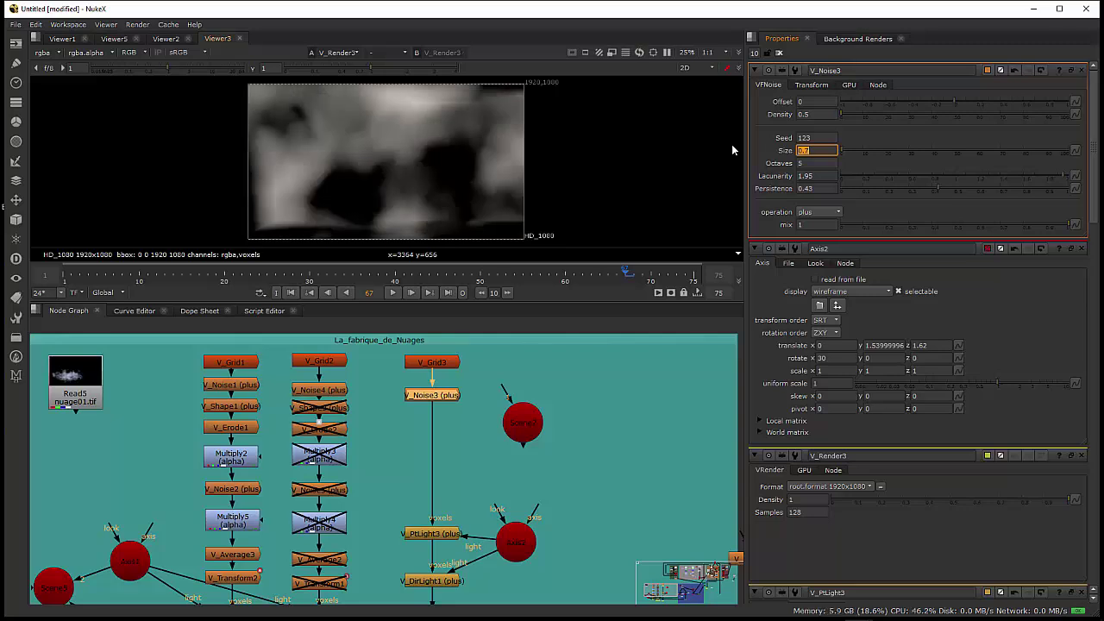
key(shift+Tab)
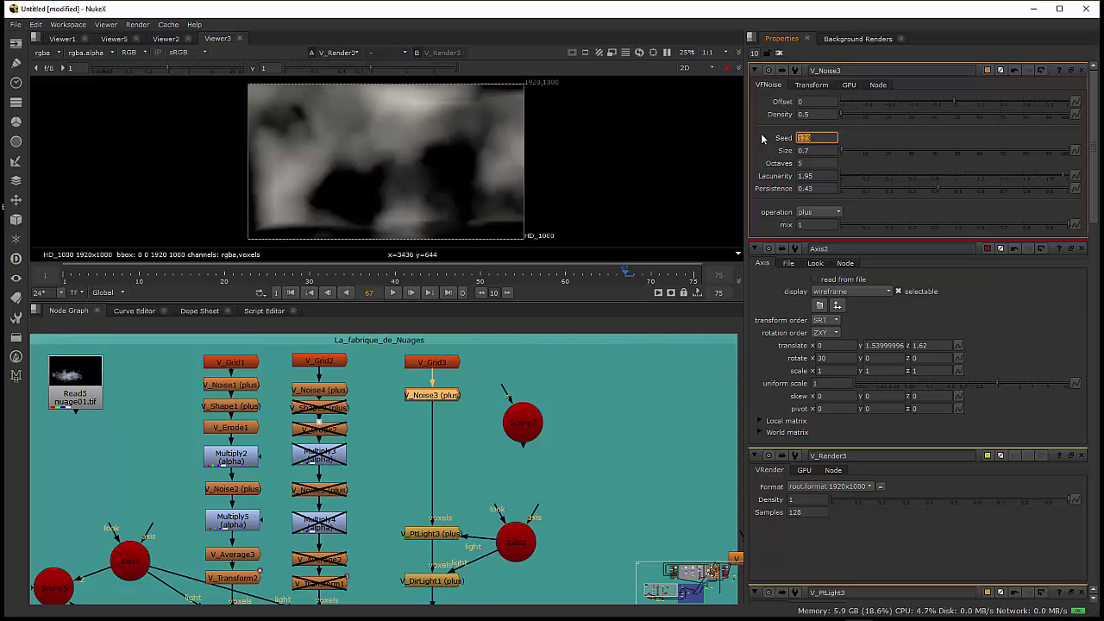
text(522)
key(Return)
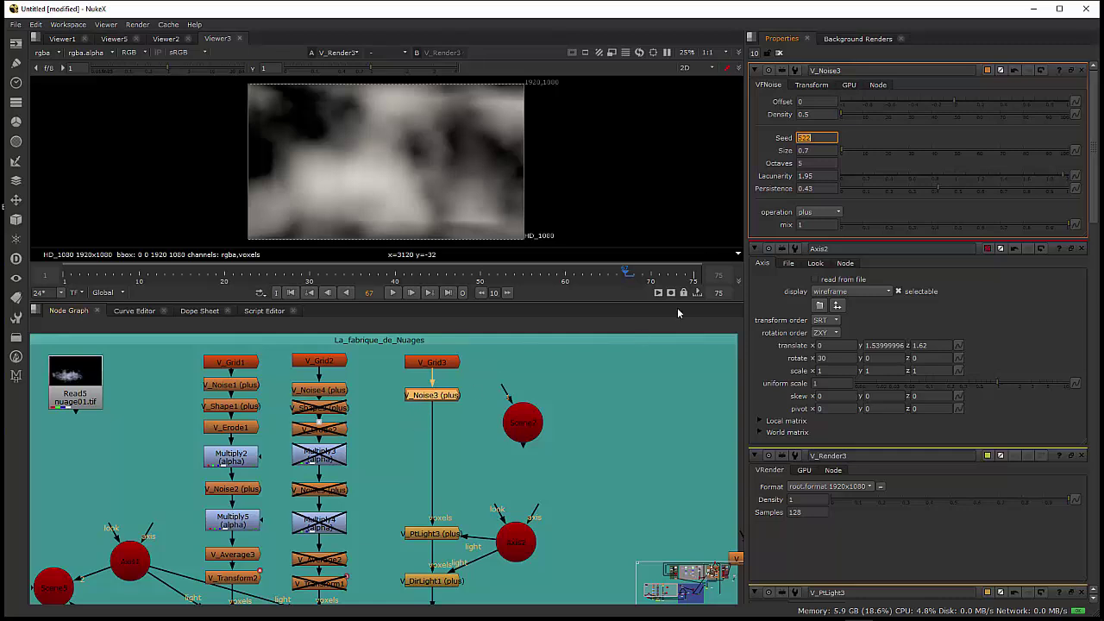
- Insert a V_Shape node directly below V_Noise3 in the chain and keep its shape as Sphere
click(16, 376)
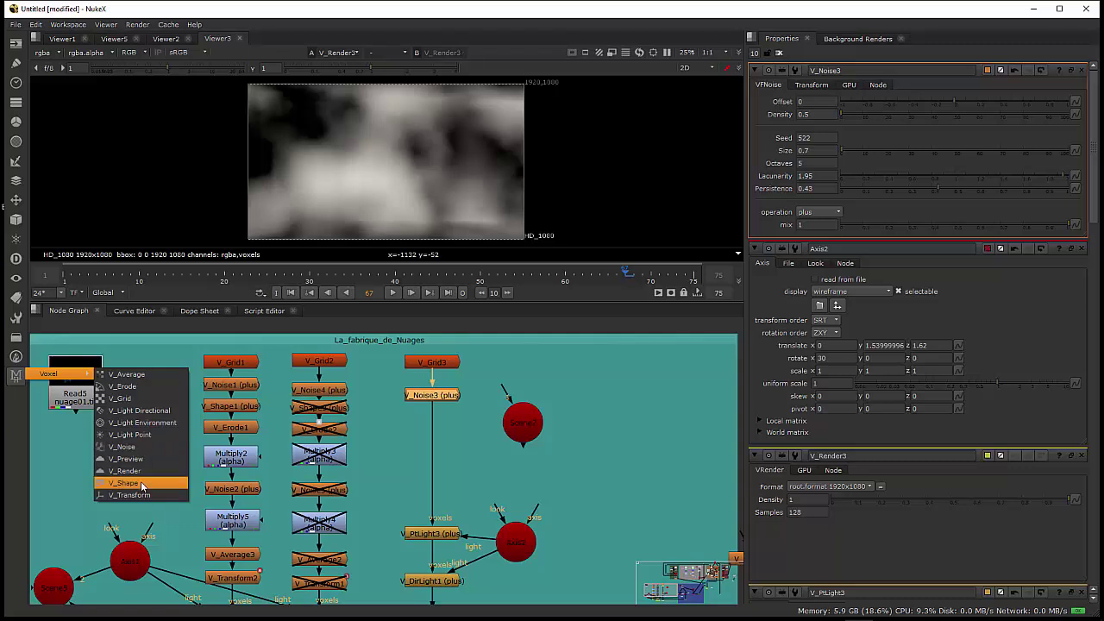
click(123, 483)
drag(434, 416, 434, 428)
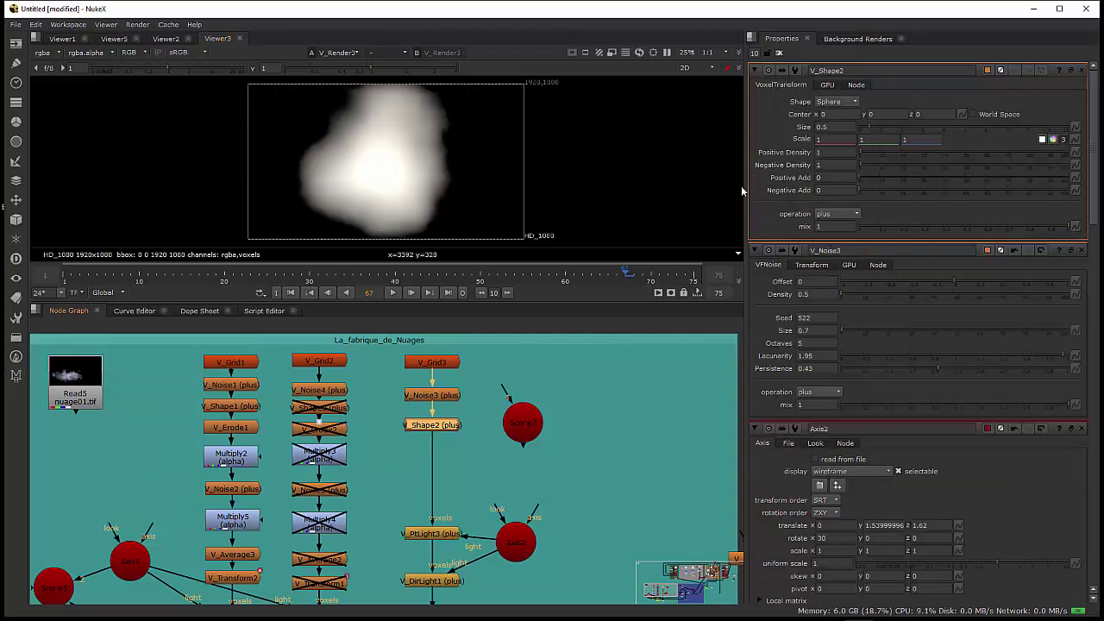
click(836, 102)
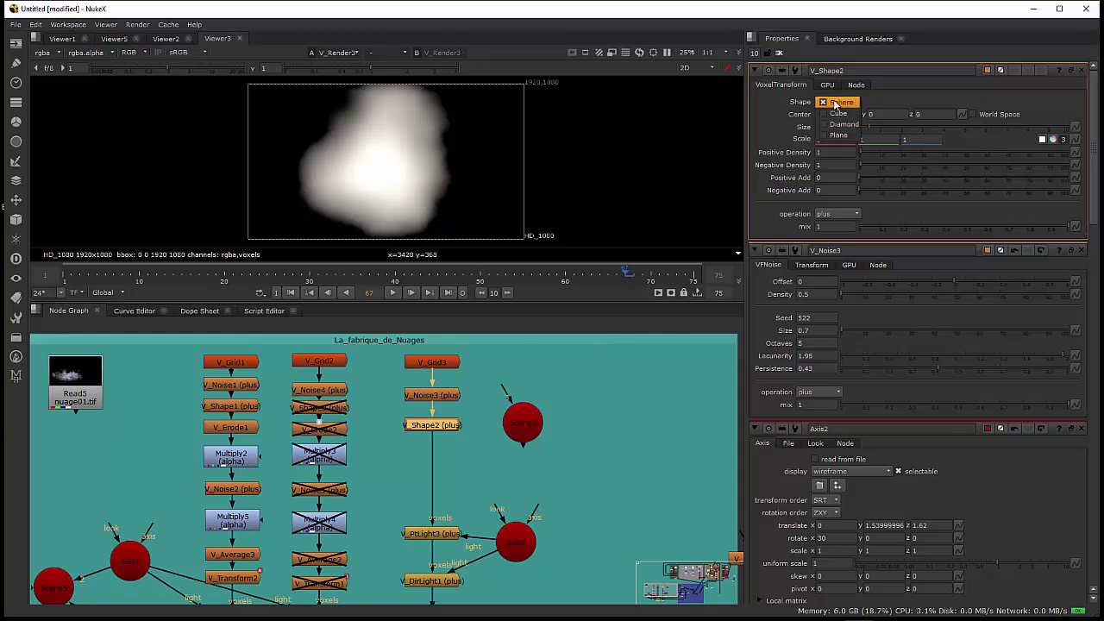
click(837, 102)
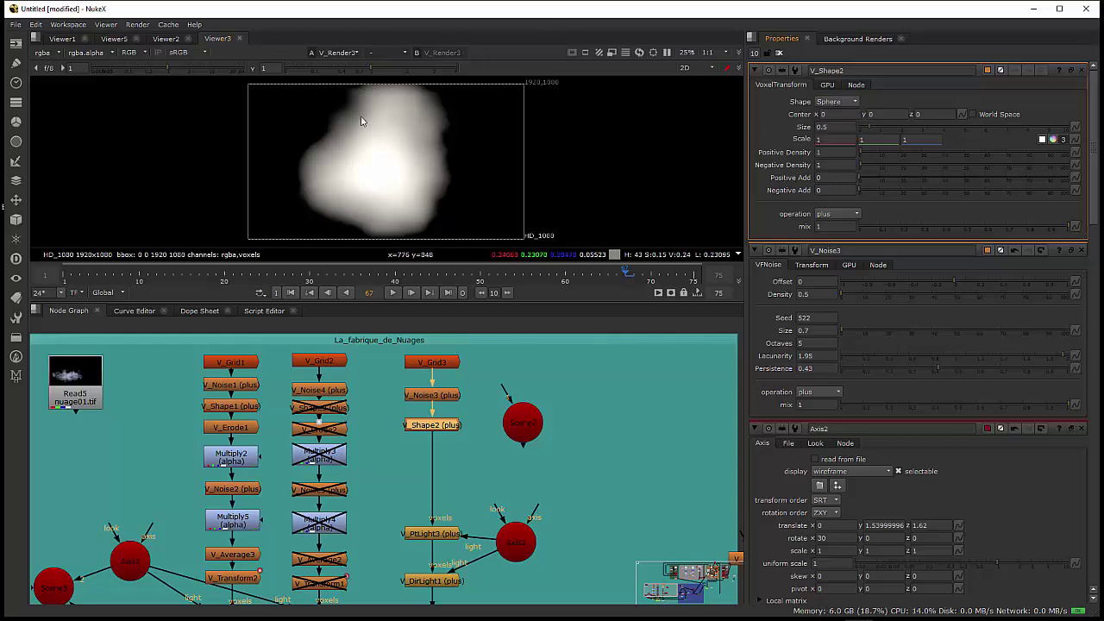
- Stretch V_Shape2's sphere horizontally by setting its x scale to 1.5
double_click(446, 398)
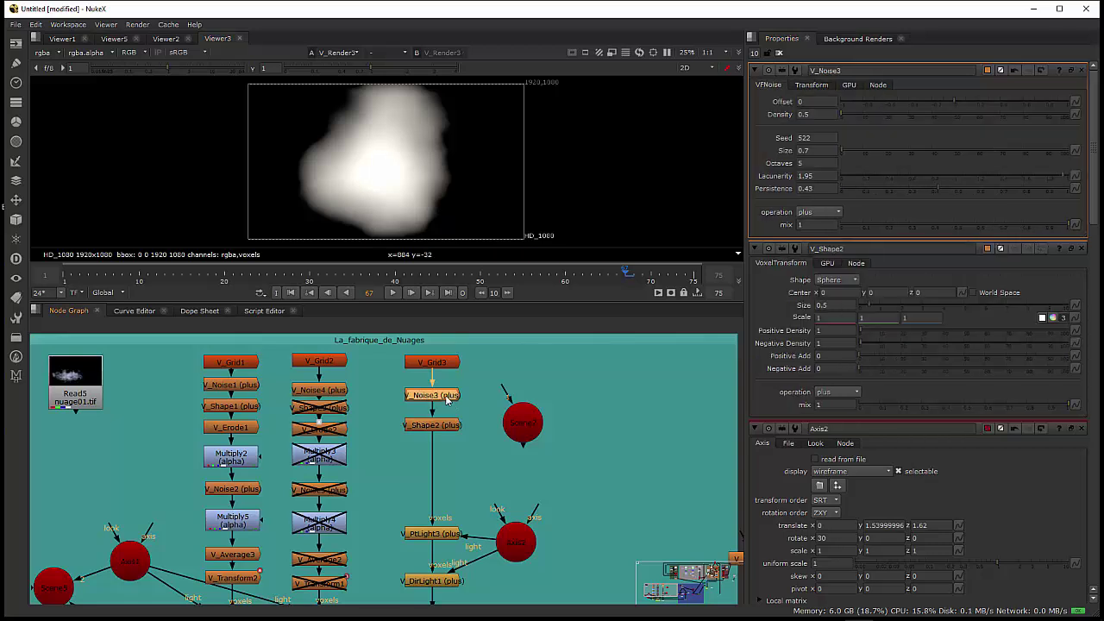
double_click(440, 425)
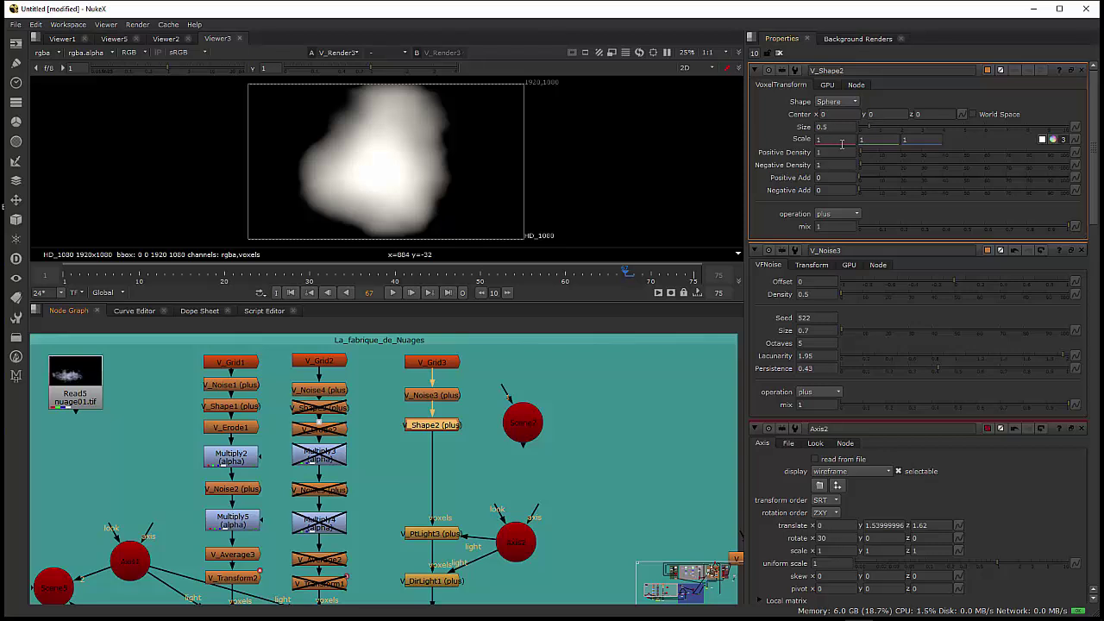
click(830, 139)
text(.5)
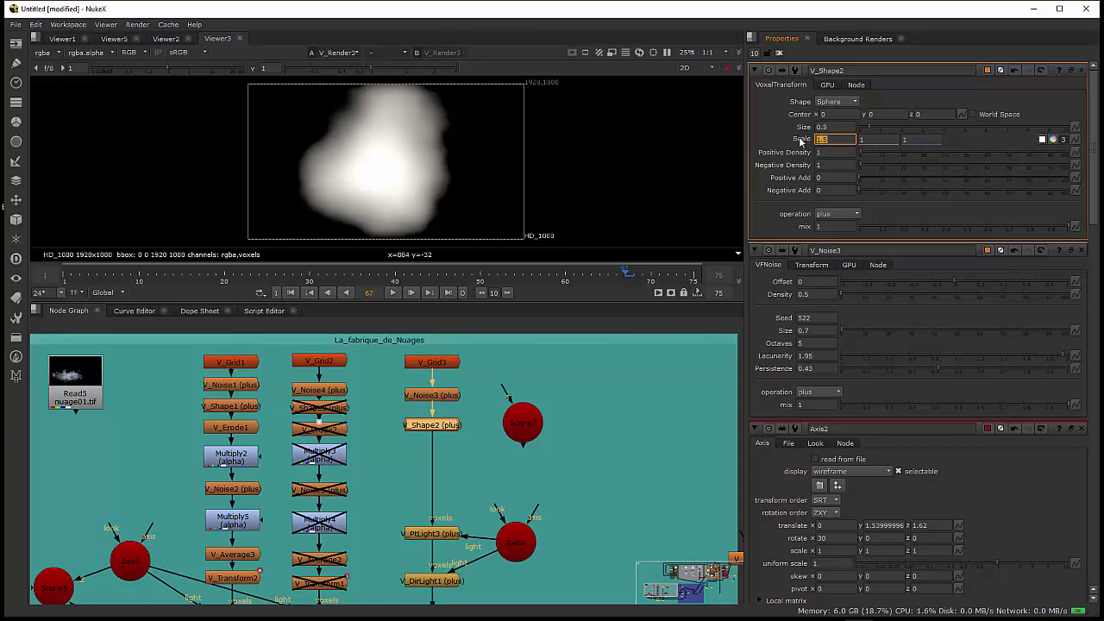
key(Return)
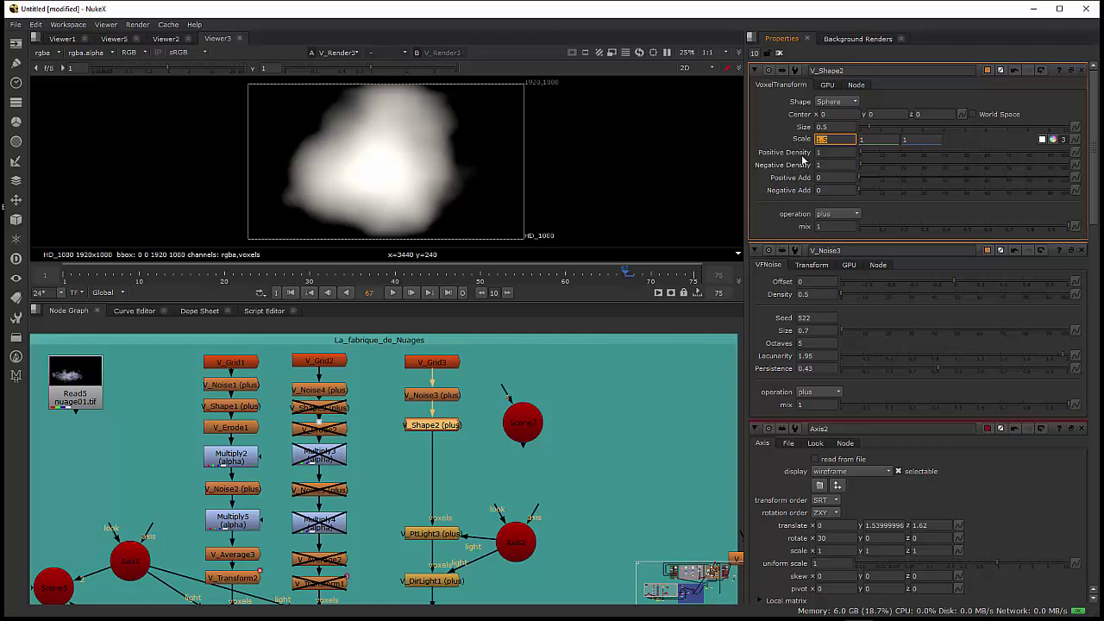
- Try positive densities of 6.5, 0 and 1 on V_Shape2 to compare how they fill the cloud
click(874, 155)
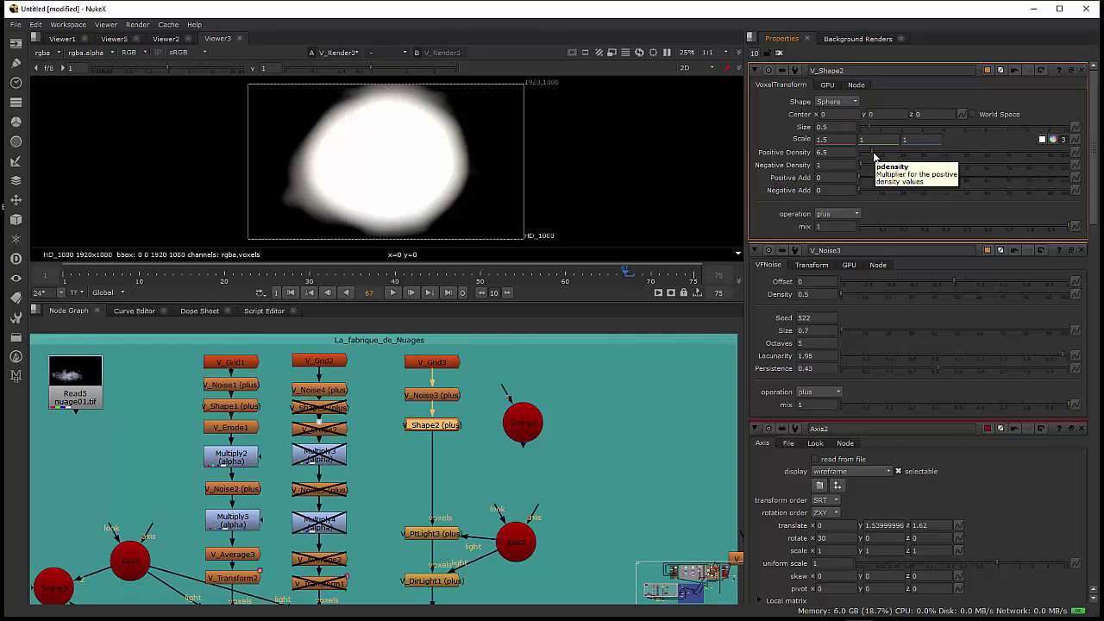
click(857, 154)
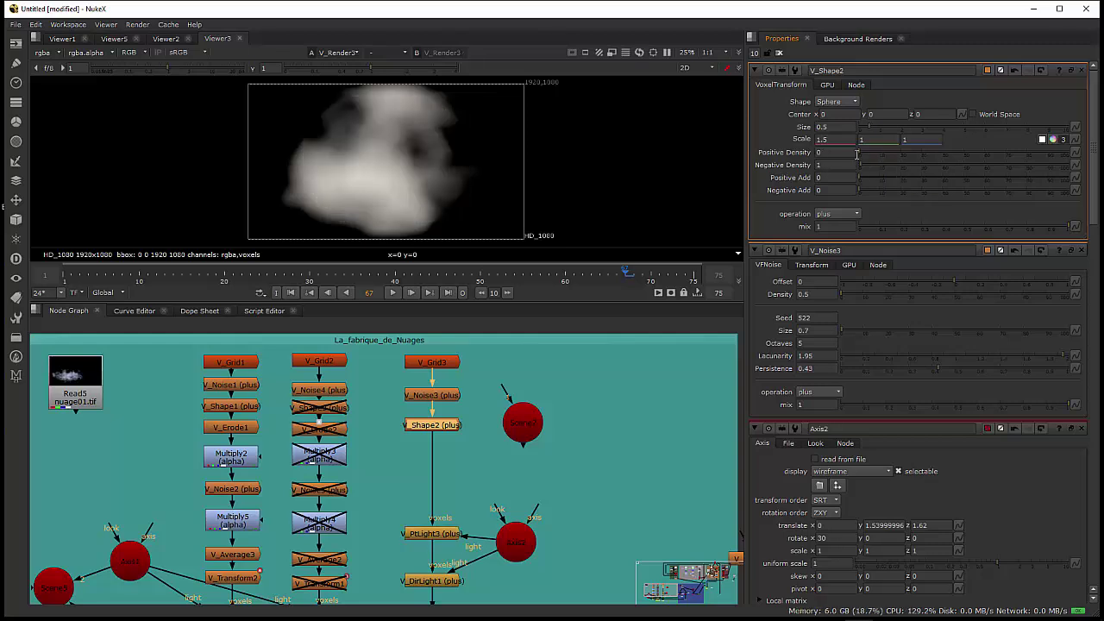
click(819, 153)
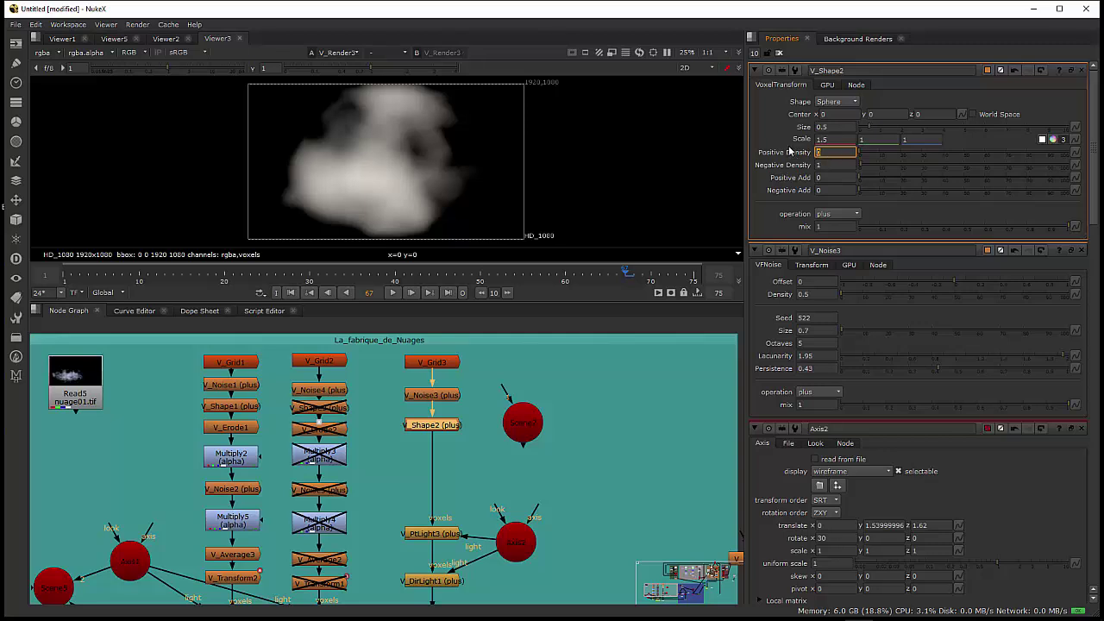
text(1)
key(Return)
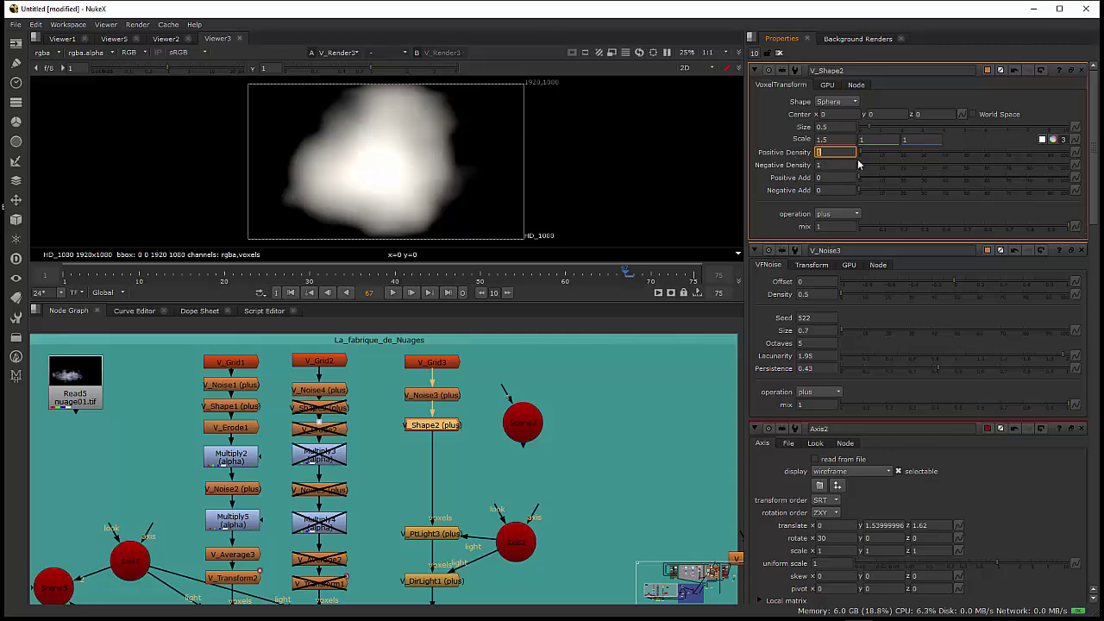
- Set V_Shape2's negative density to 1.5 and its positive density to 0.5
text(0.5)
key(Return)
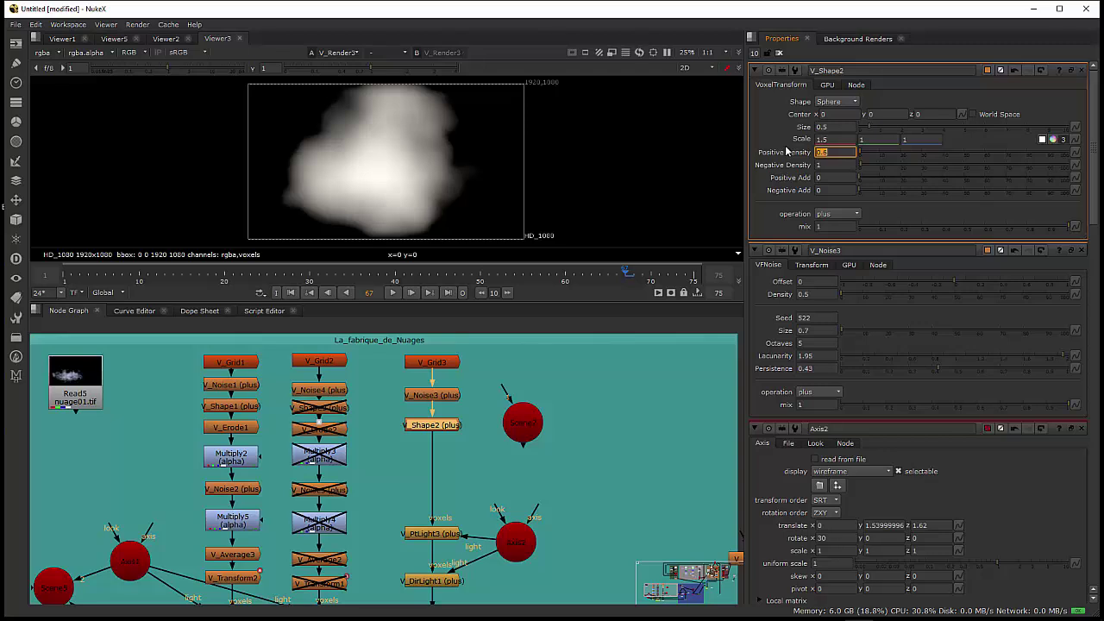
text(0.6)
key(Tab)
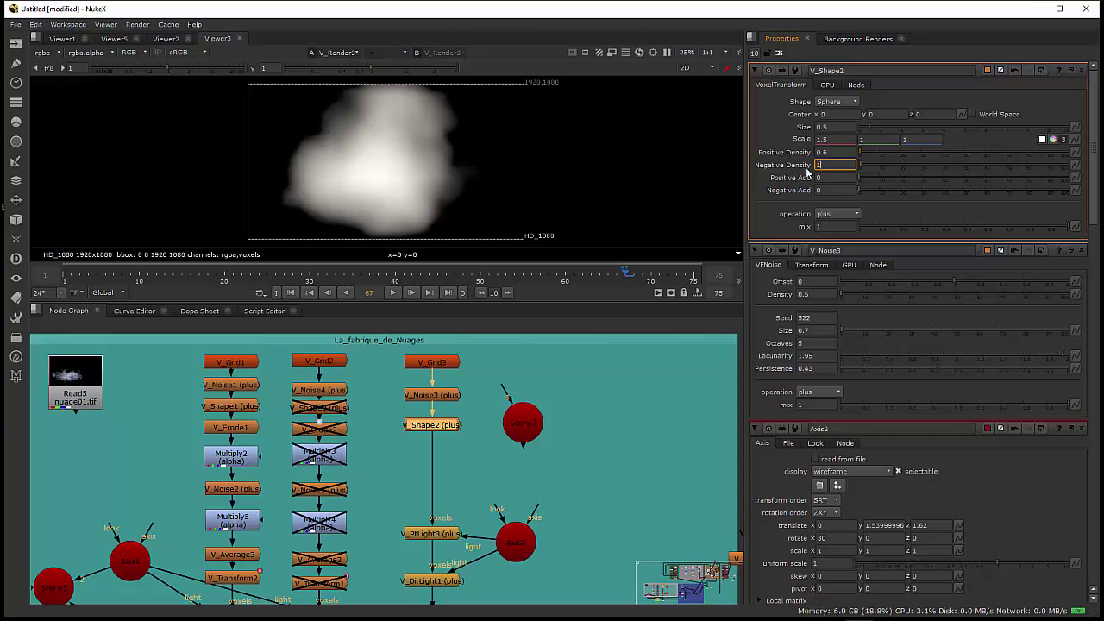
key(Return)
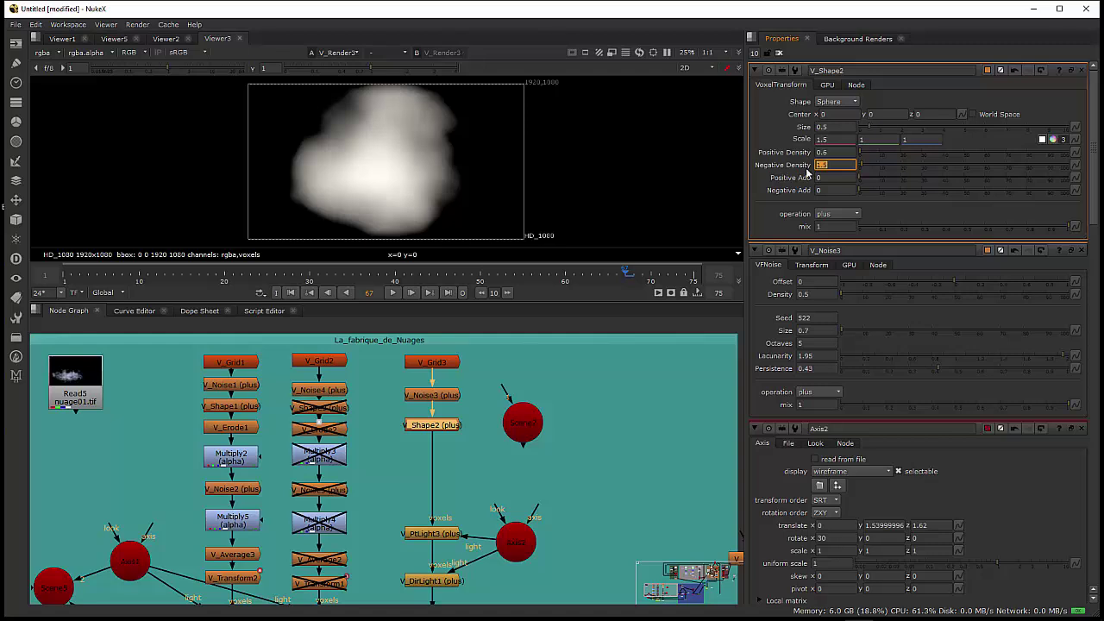
key(shift+Tab)
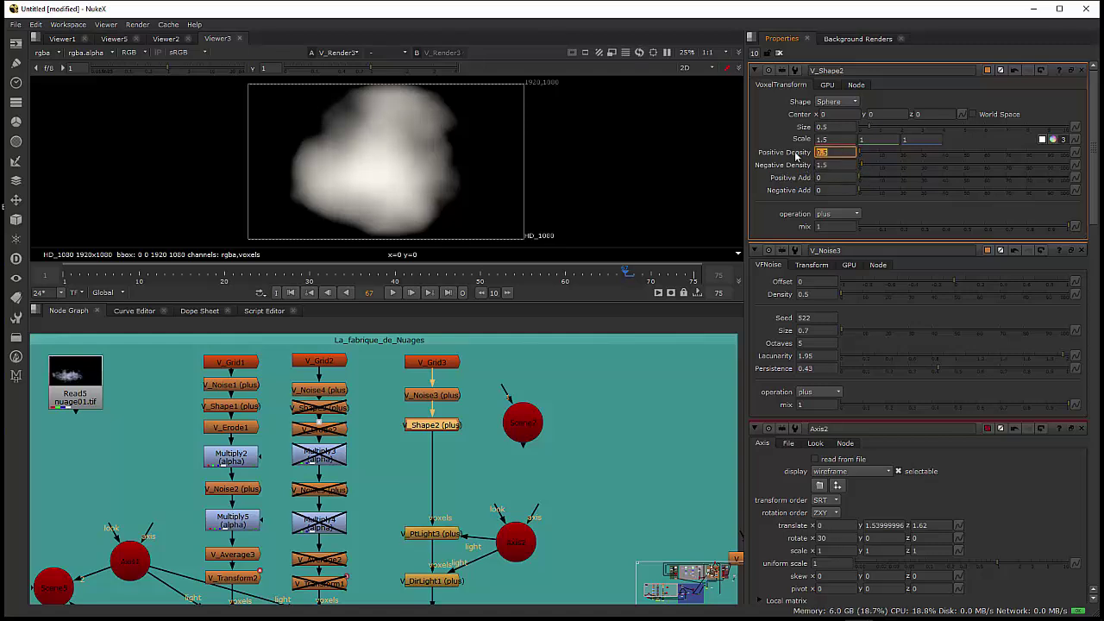
- Reopen V_Noise3's properties and set its octaves to 6
double_click(439, 398)
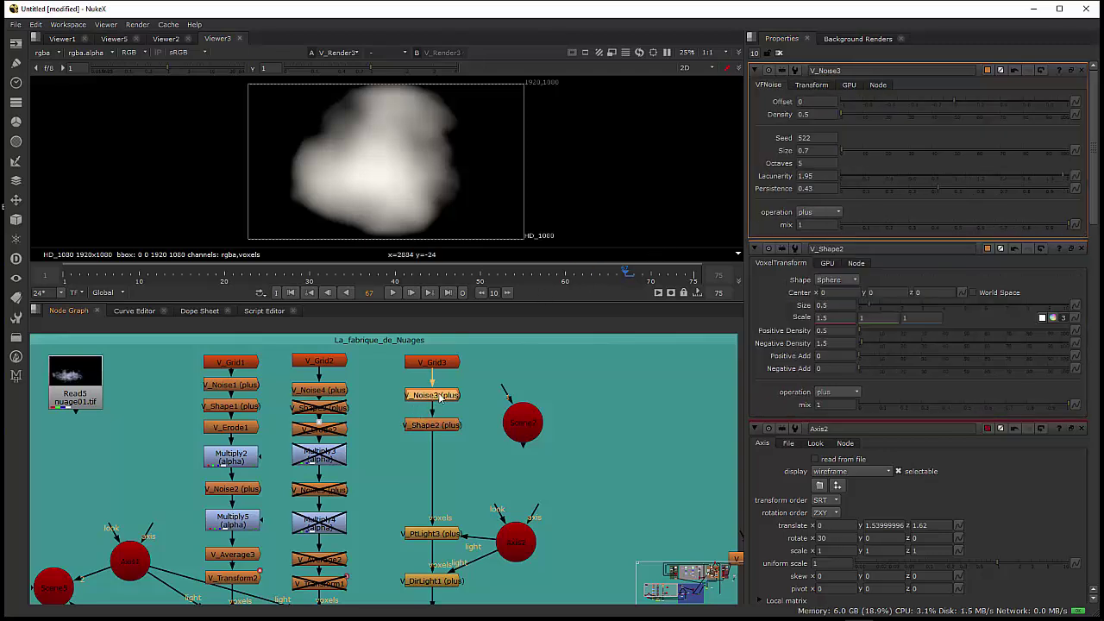
click(810, 164)
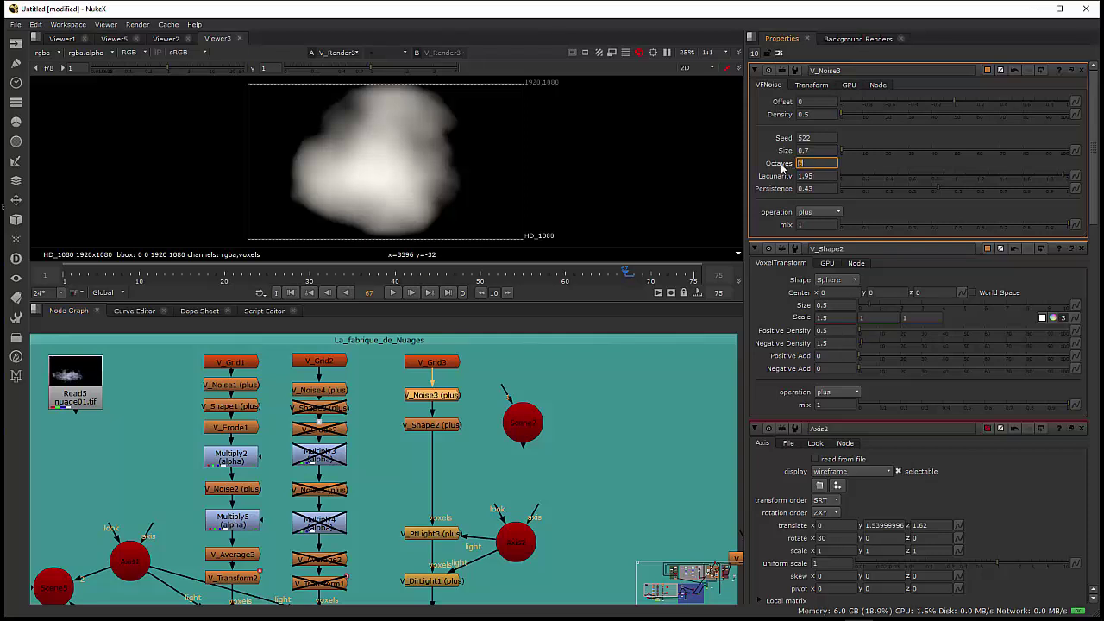
text(6)
click(826, 176)
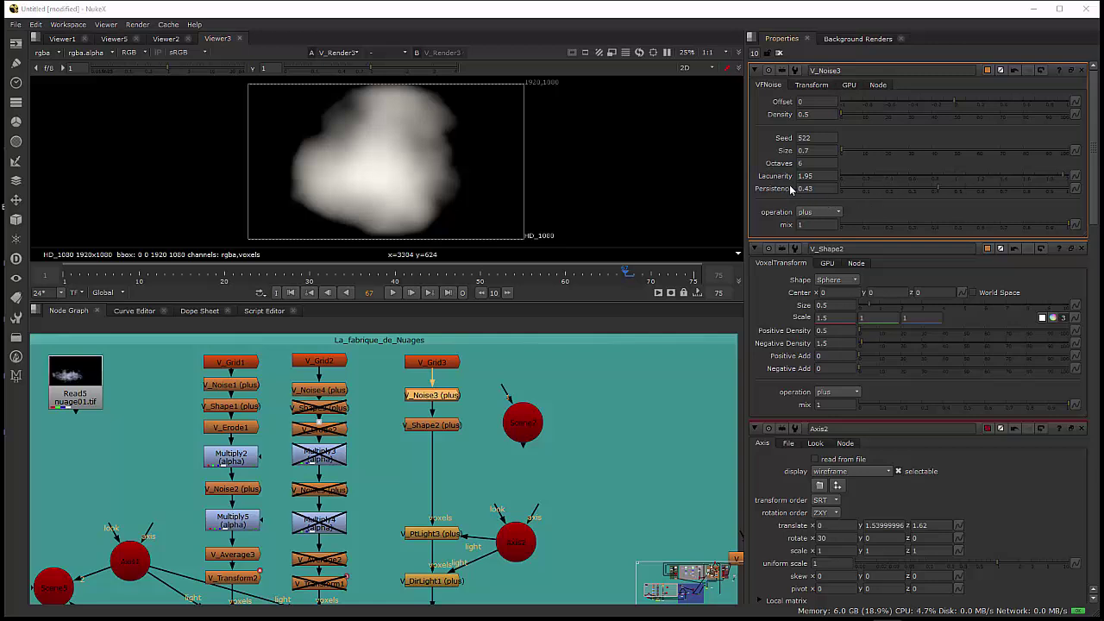
- Try lacunarity values of 0.32, 1.77, 2.5 and 3.5 on V_Noise3, and set it to 6
click(877, 175)
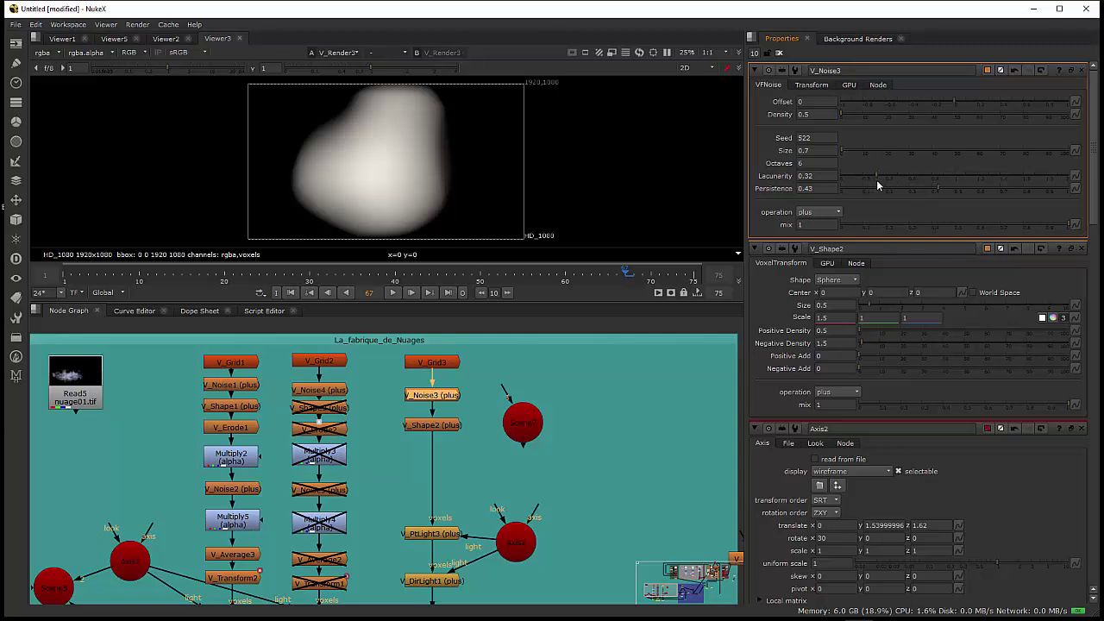
drag(994, 175, 1043, 175)
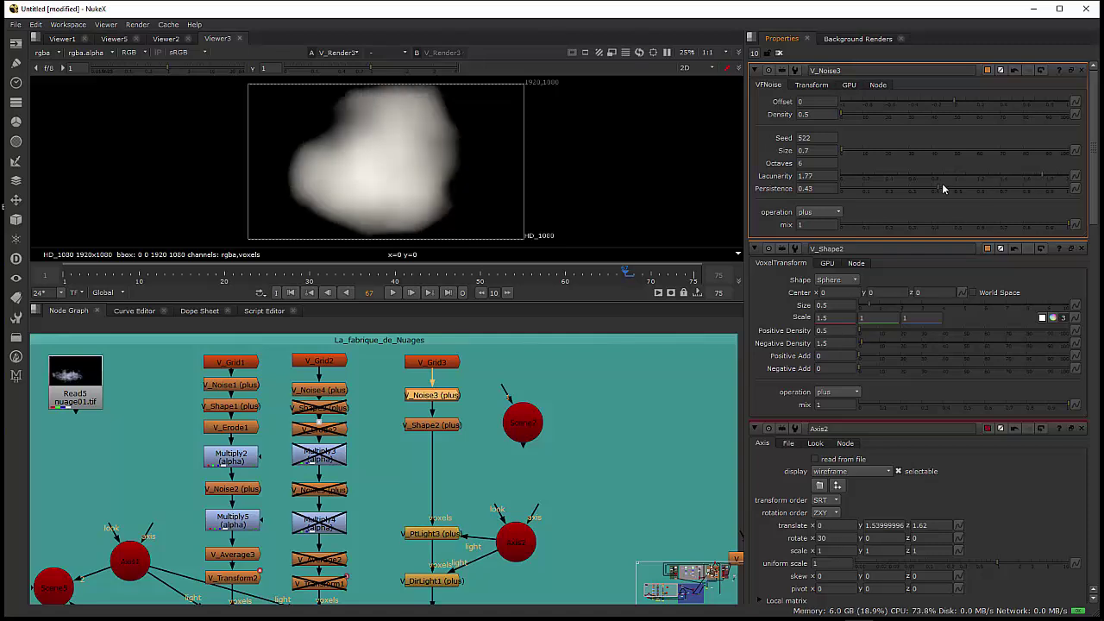
click(831, 175)
text(2.5)
key(Return)
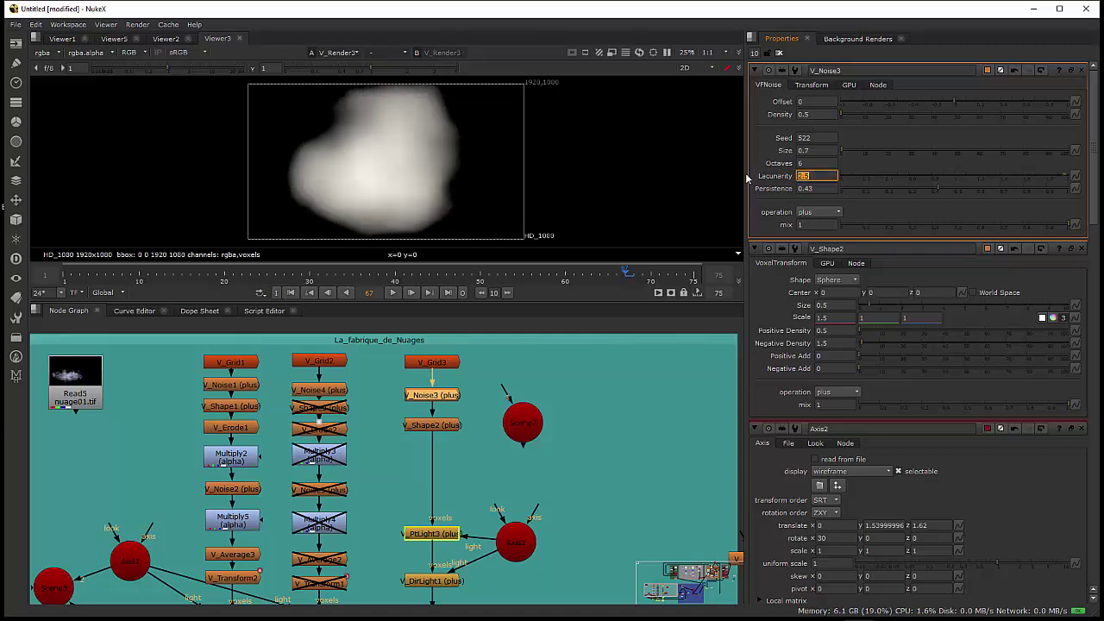
text(3.5)
key(Return)
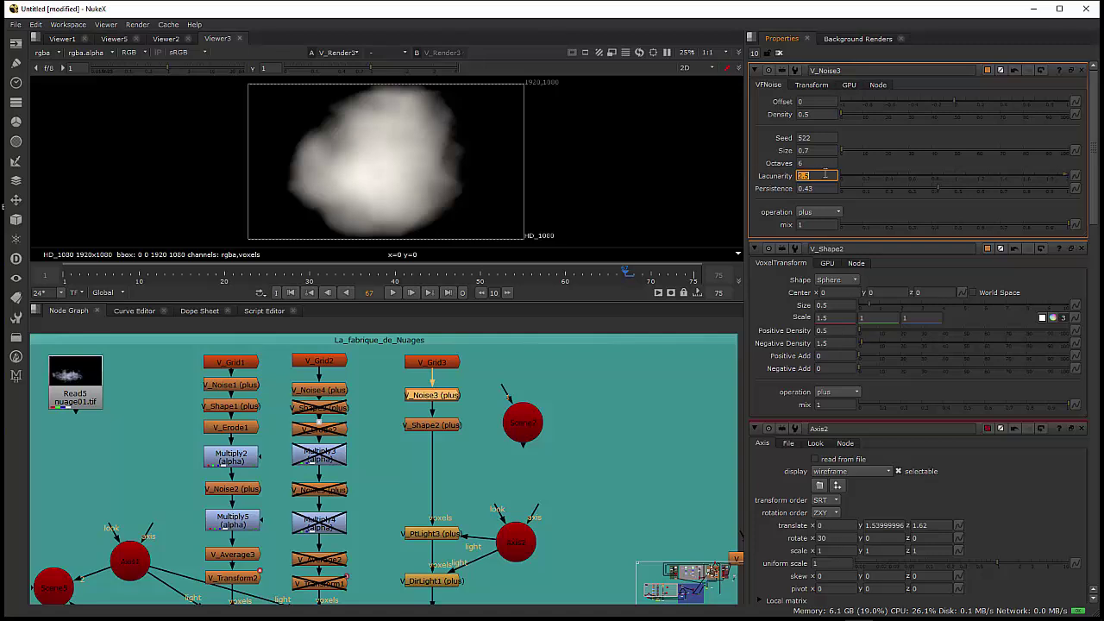
text(6)
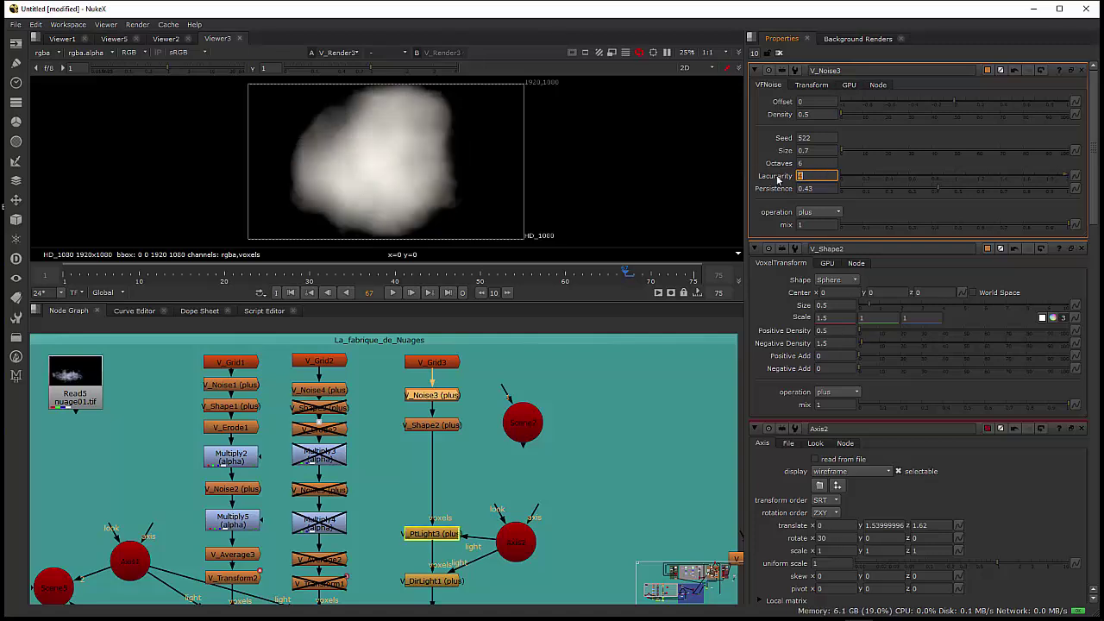
key(Return)
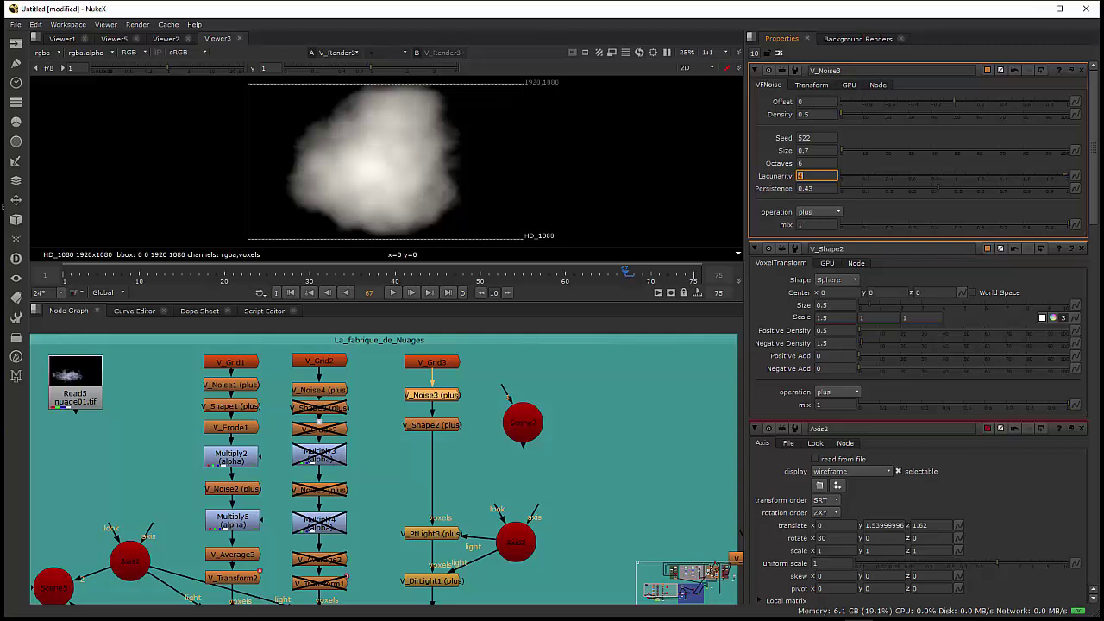
- Set V_Noise3's lacunarity to 4, try a persistence of 0.075, and set the persistence to 0.39
key(Return)
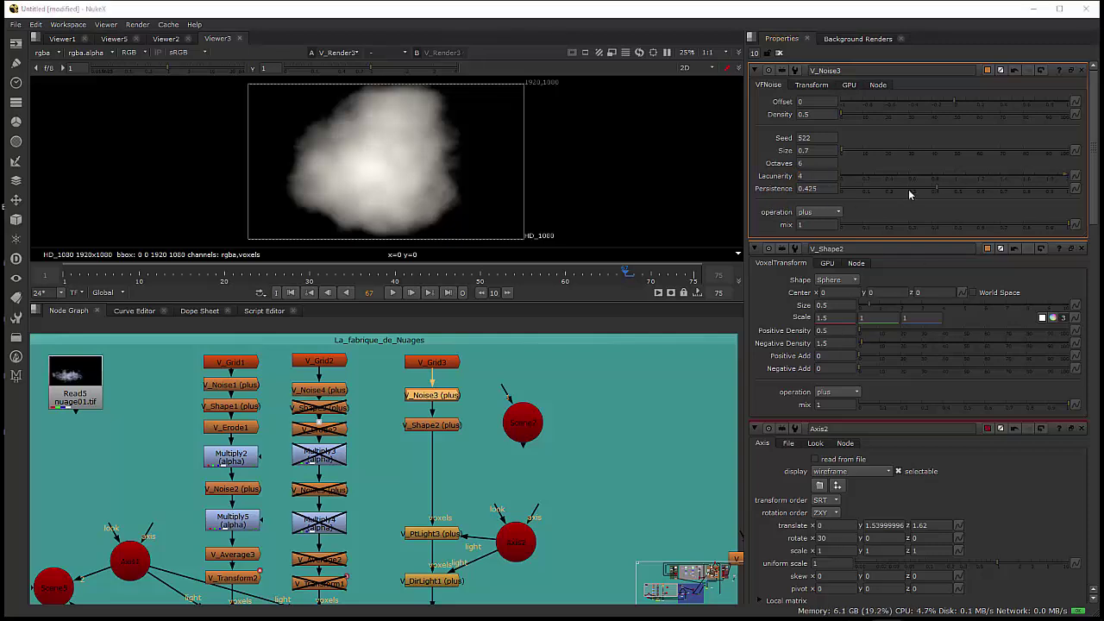
click(873, 192)
click(858, 190)
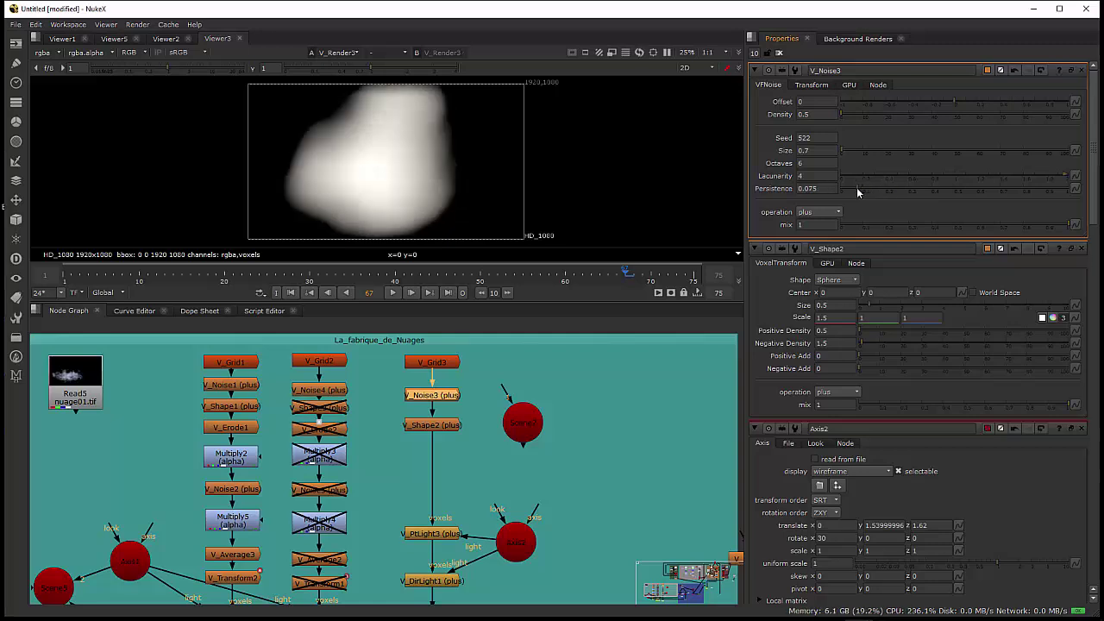
drag(860, 186, 929, 193)
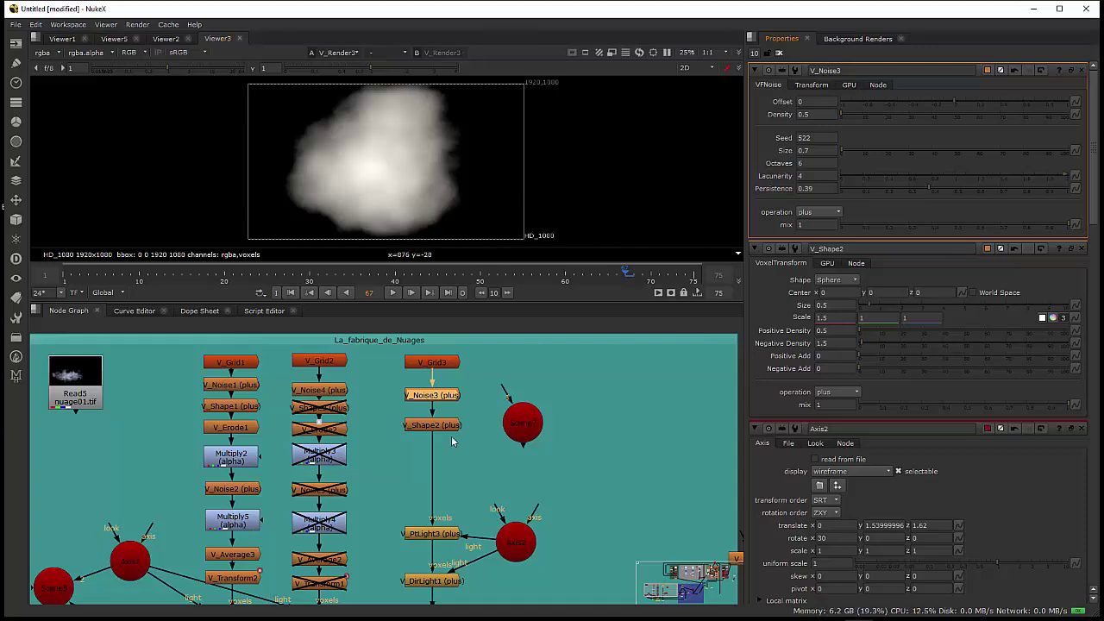
- Insert a Multiply (Math) node directly after V_Shape2 and set its channels to alpha
drag(446, 470, 435, 437)
click(420, 393)
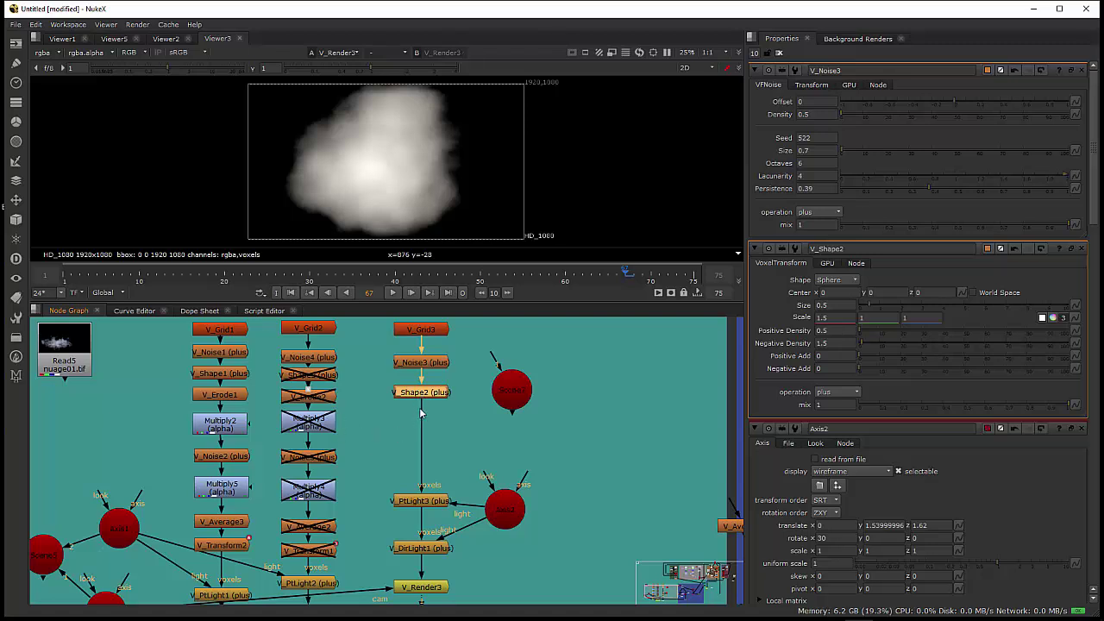
click(450, 440)
key(Tab)
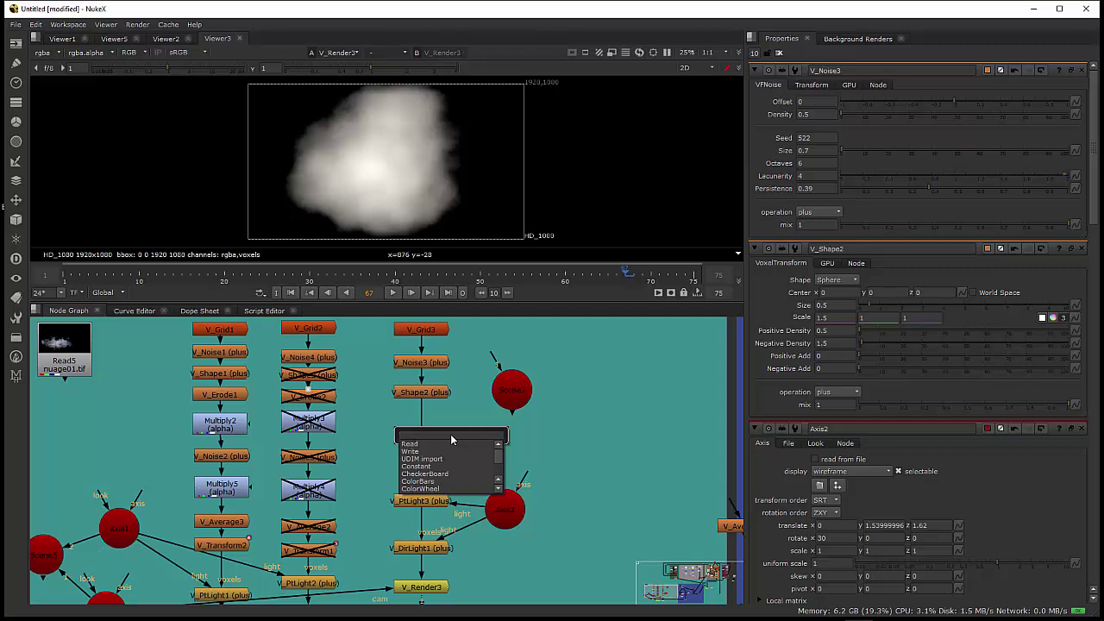
text(multiply)
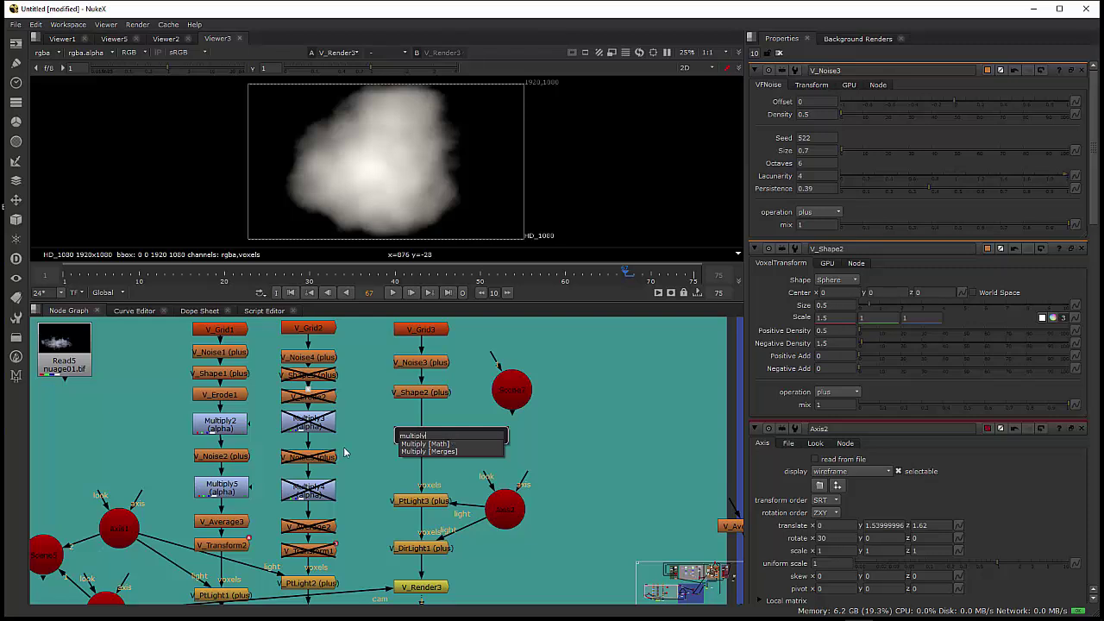
click(427, 442)
drag(426, 439, 421, 431)
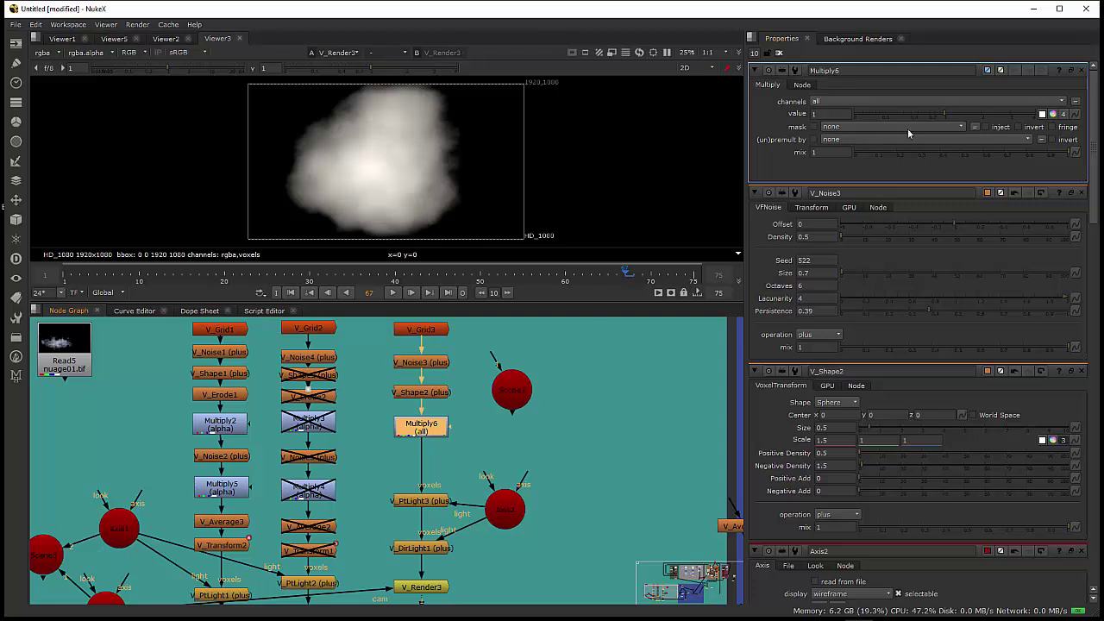
click(873, 102)
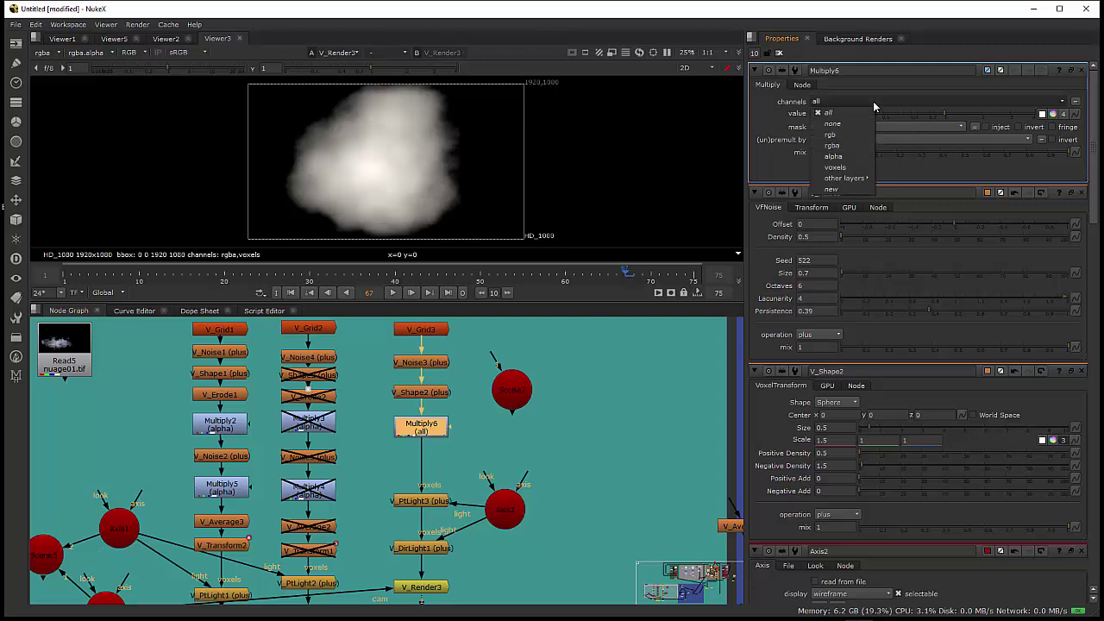
click(858, 159)
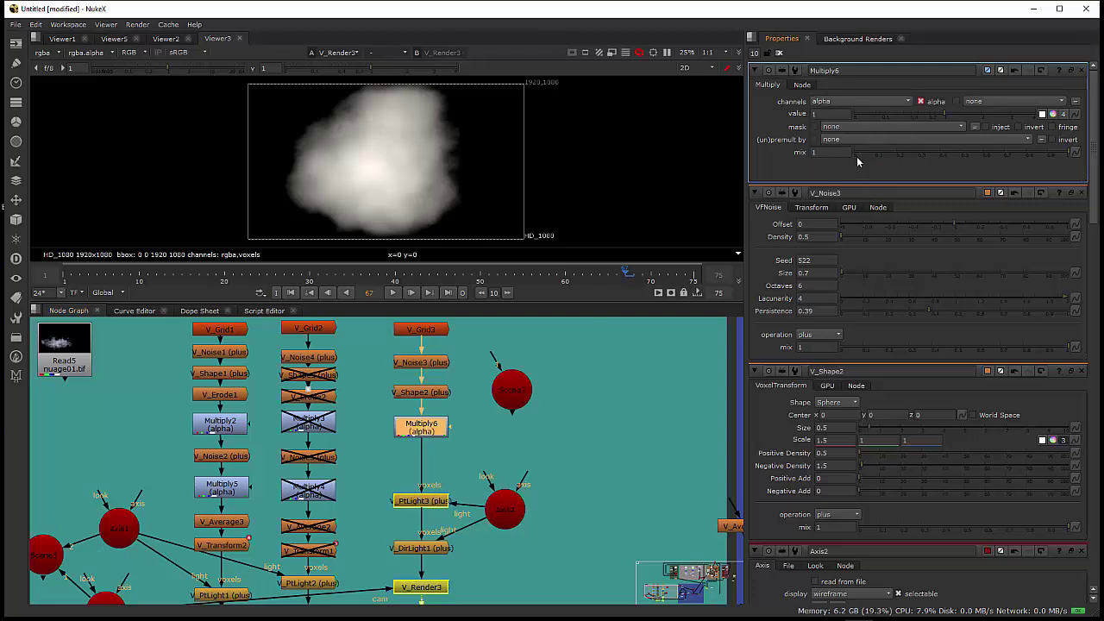
- Try values of 5, 1 and 0.5 on Multiply6, compare them in the alpha view, and set the value to 2
click(830, 115)
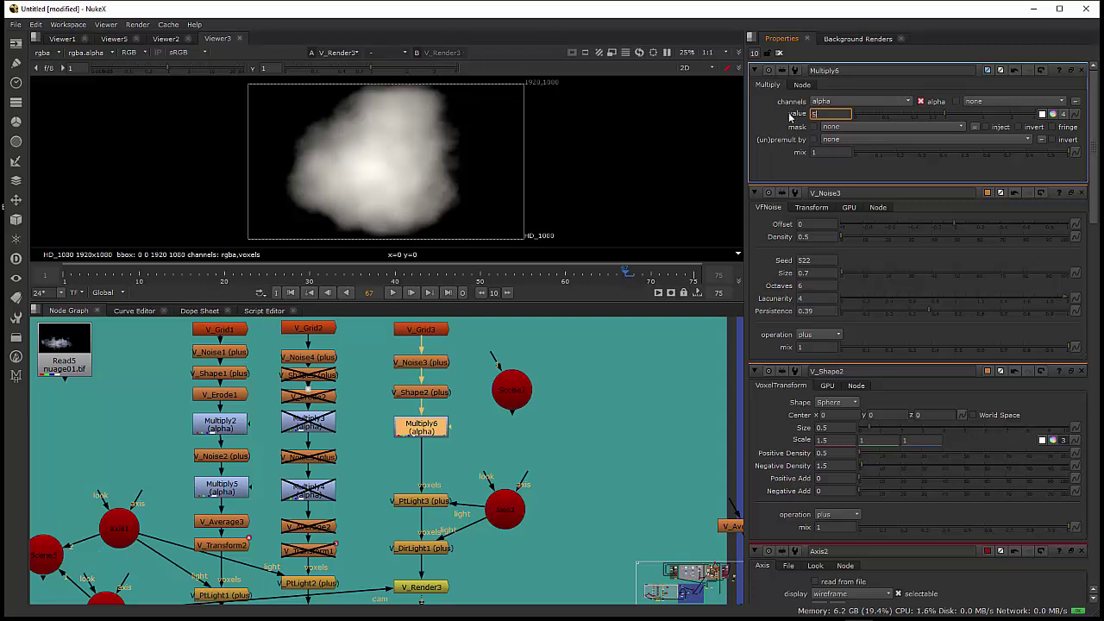
text(5)
key(Return)
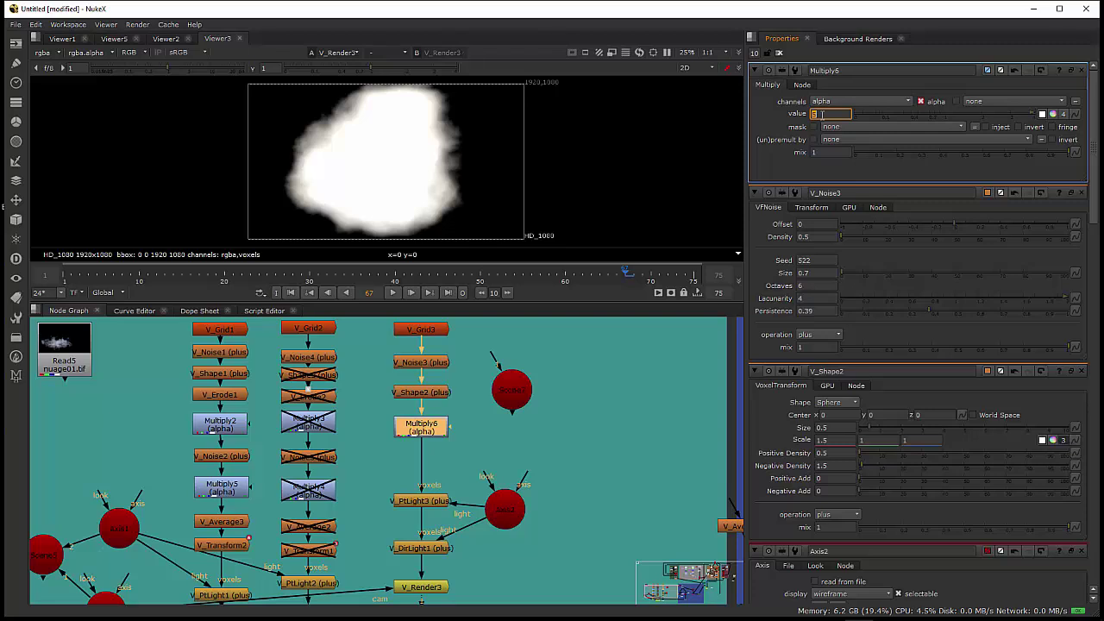
text(1)
key(Return)
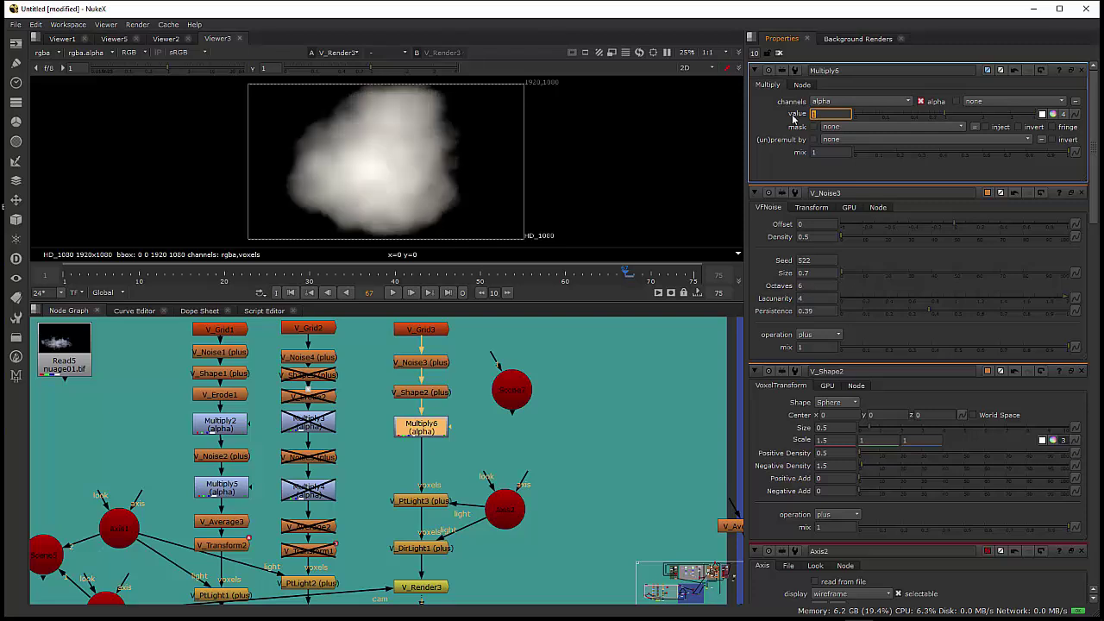
text(0.5)
key(Return)
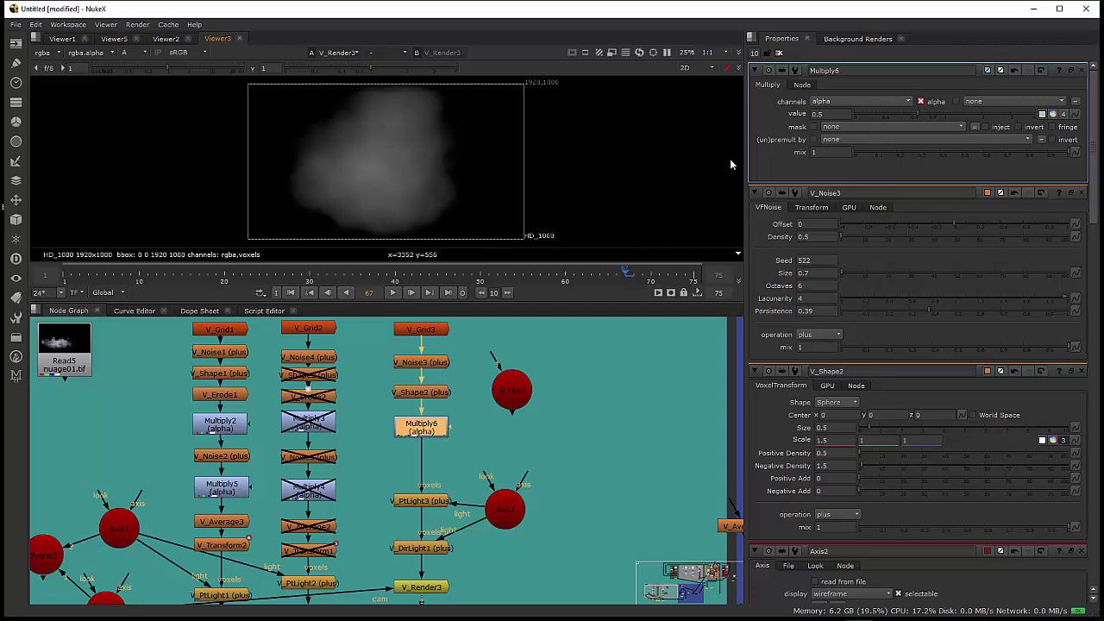
double_click(845, 114)
key(BackSpace)
text(1)
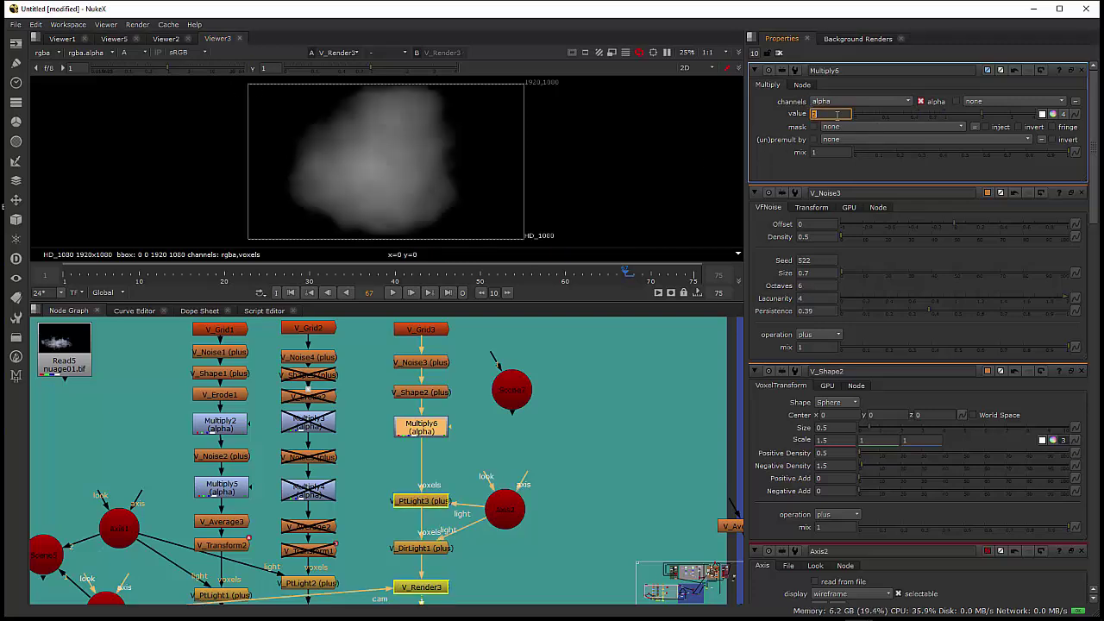
- Insert a Grade node between Multiply6 and V_PtLight3 and set its channels to alpha
drag(427, 430, 425, 424)
click(433, 449)
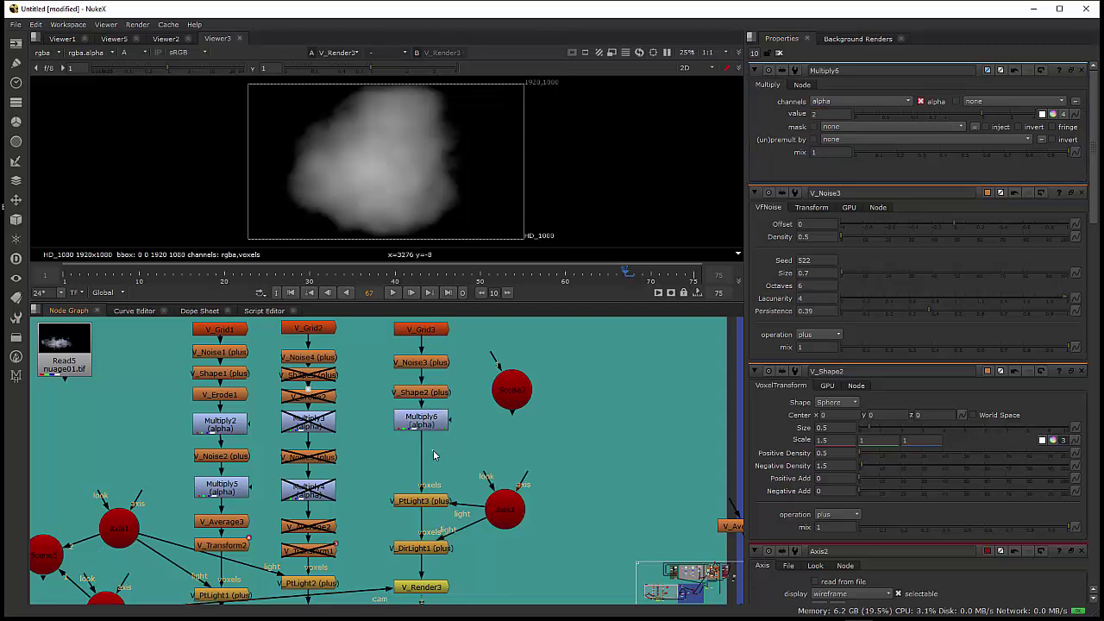
key(Tab)
text(gri)
key(BackSpace)
text(a)
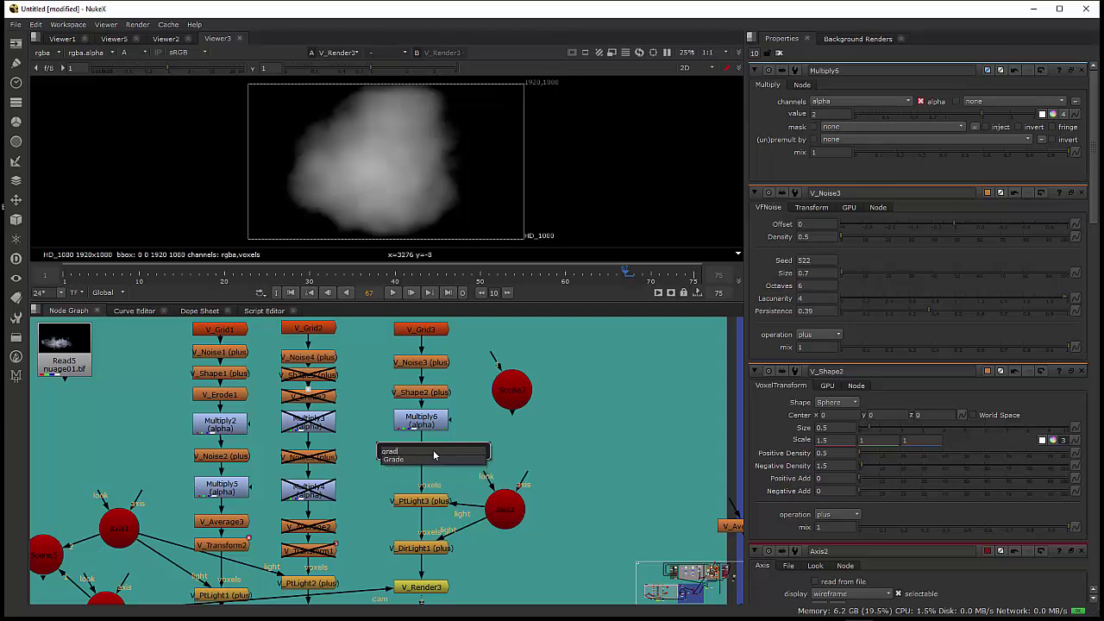
text(d)
key(Return)
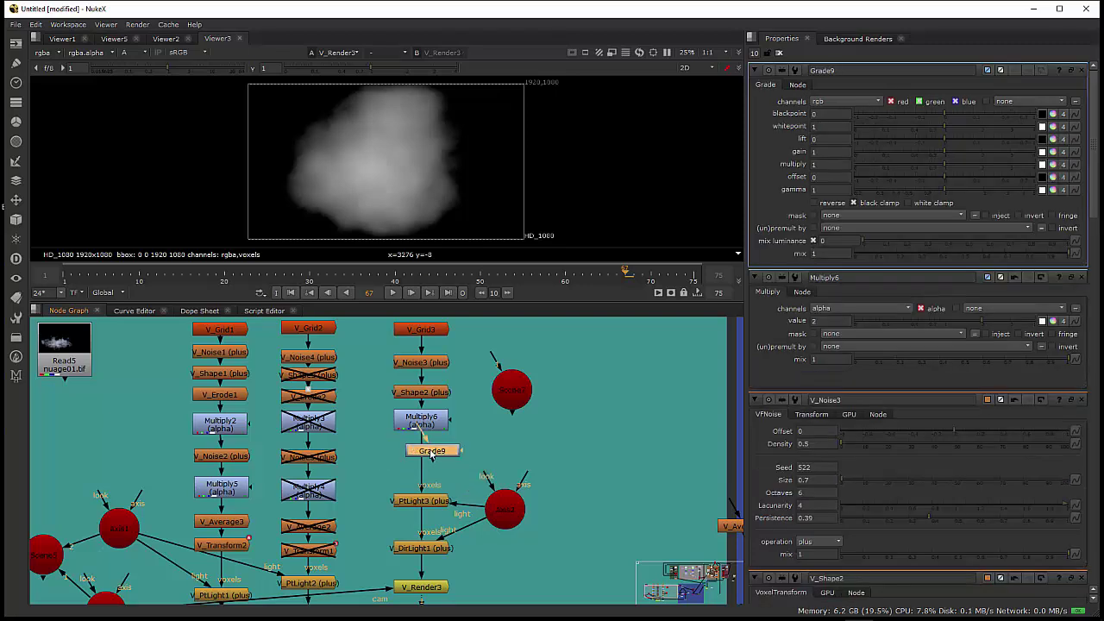
mouse_move(434, 456)
mouse_down()
mouse_move(405, 455)
mouse_move(421, 460)
mouse_up()
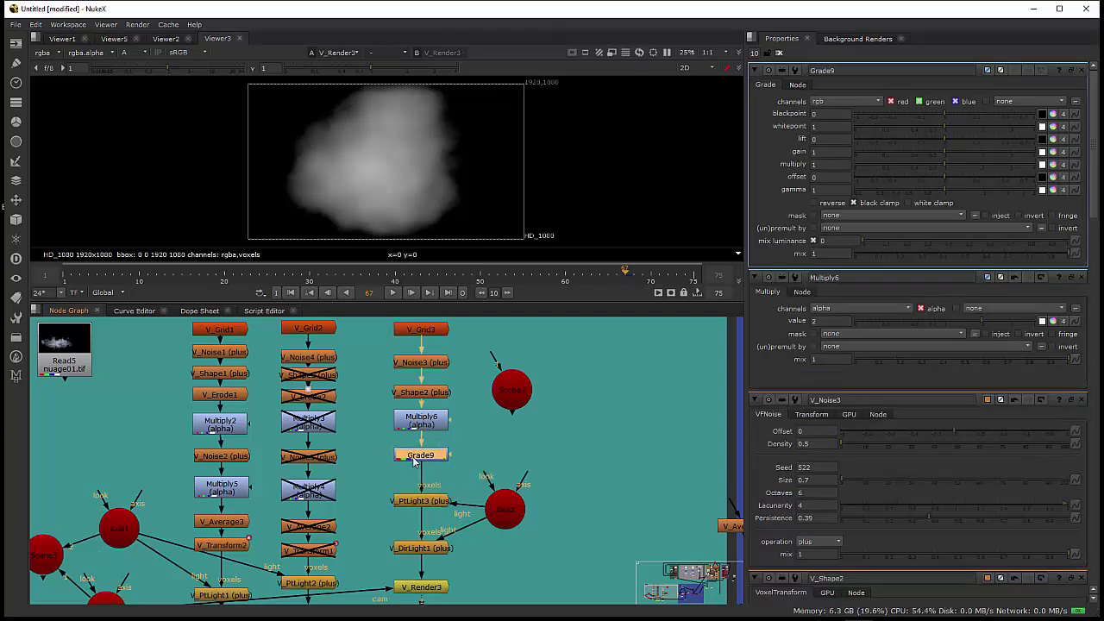
click(840, 103)
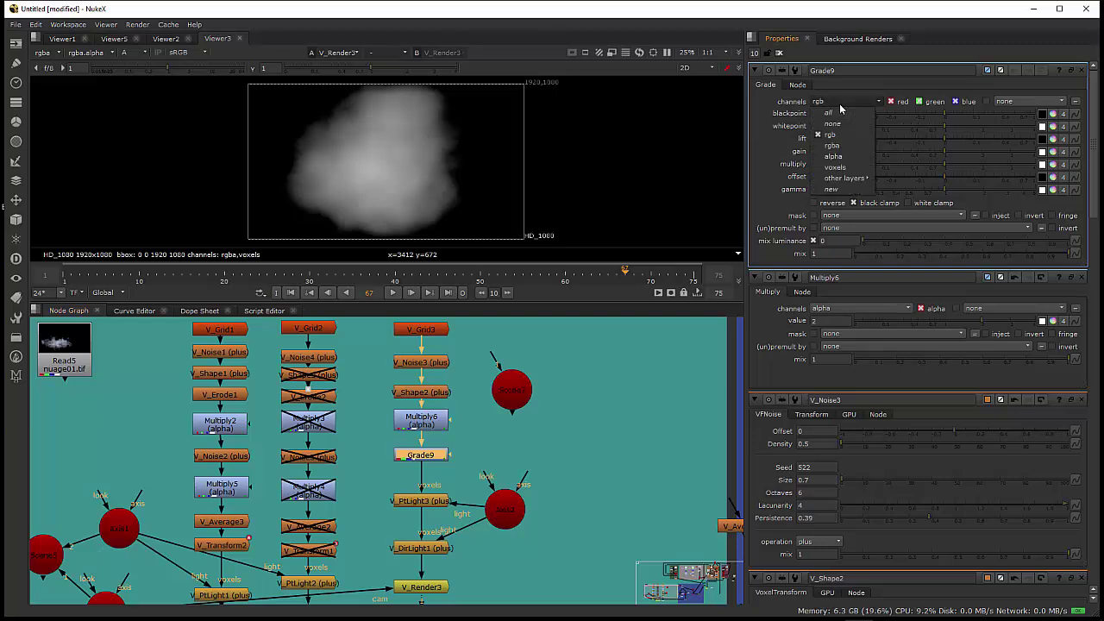
click(843, 155)
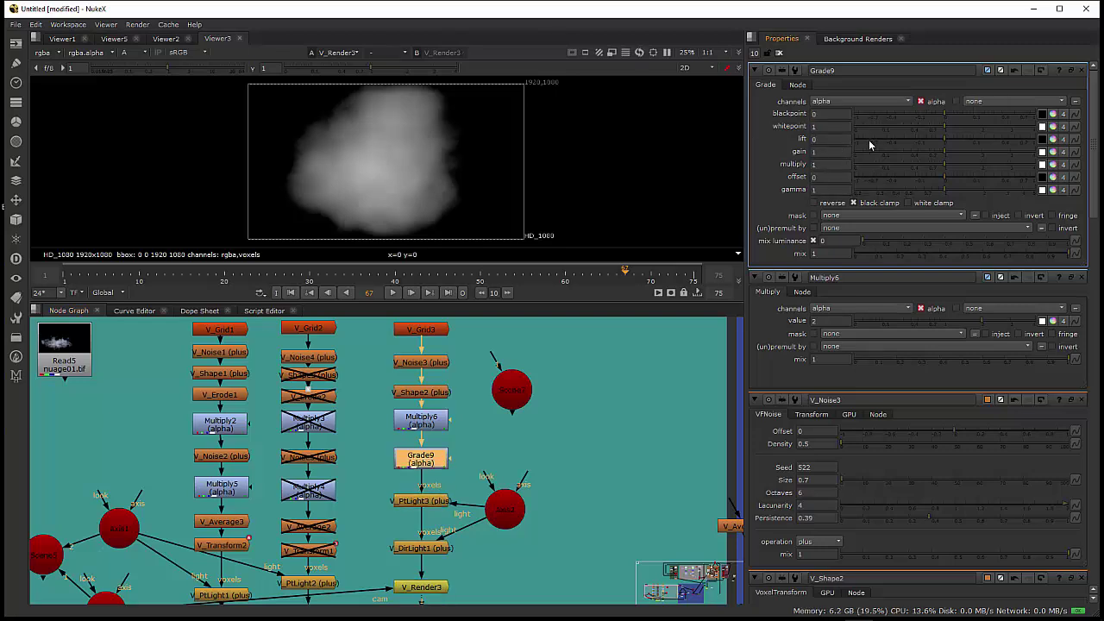
- Set Grade9's blackpoint to 0.04, whitepoint to 1.28 and gamma to 0.67
click(964, 117)
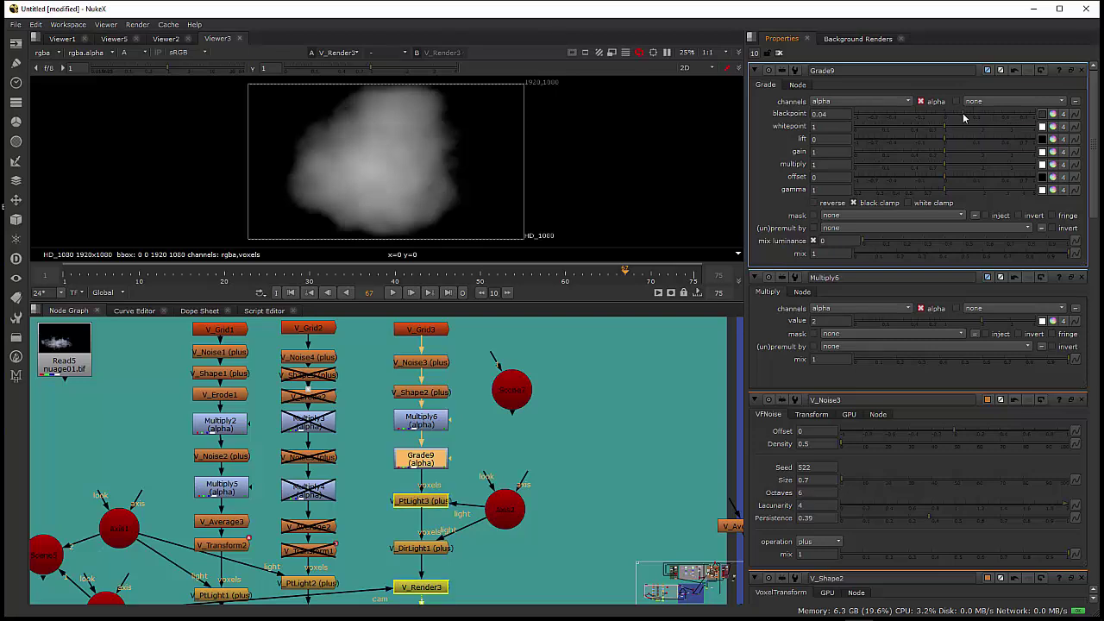
click(963, 127)
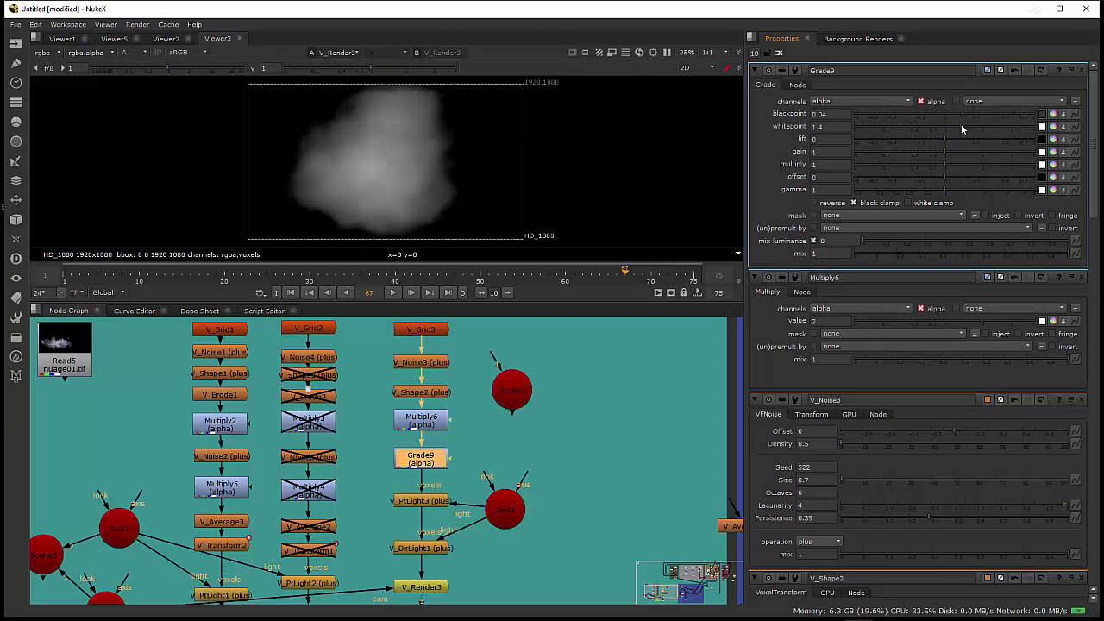
click(958, 127)
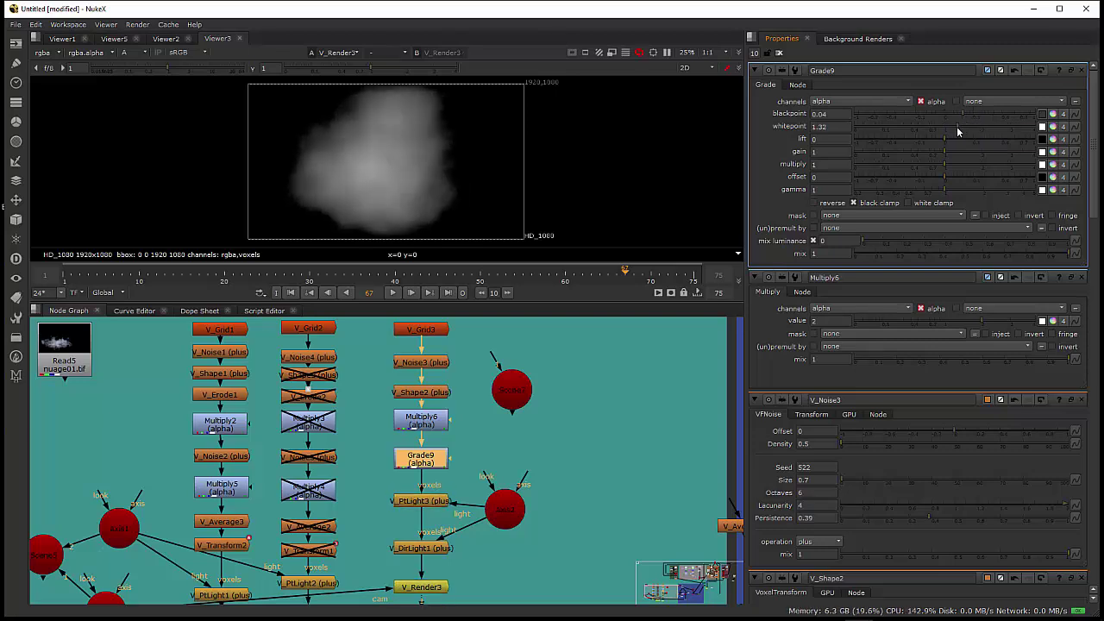
click(981, 116)
drag(981, 116, 960, 115)
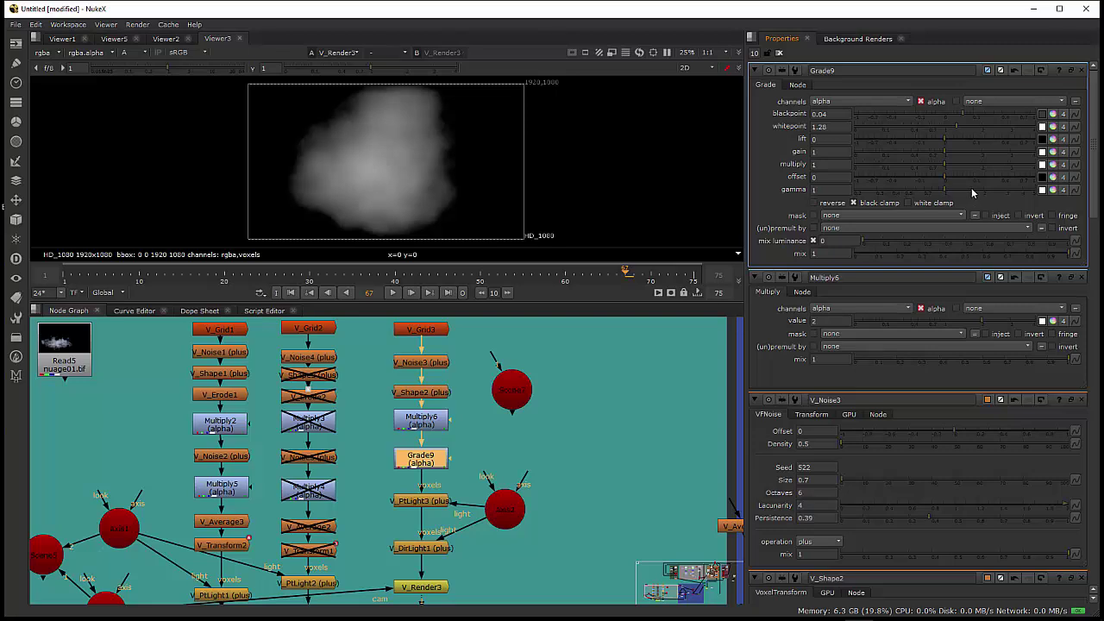
drag(971, 191, 922, 195)
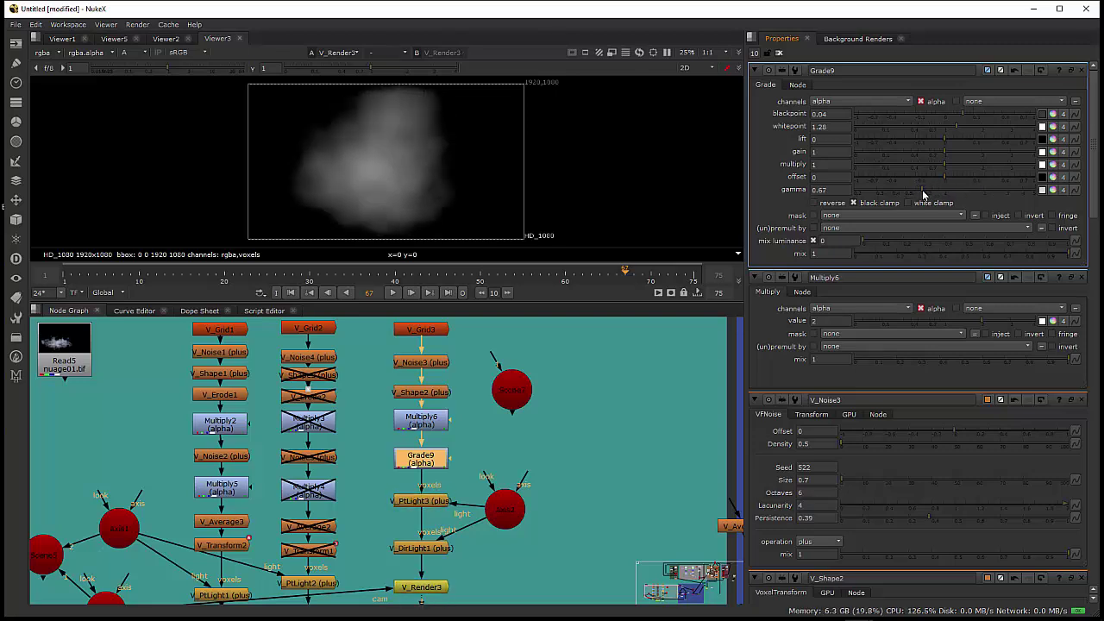
- Set Grade9's whitepoint to 1.4, blackpoint to 0.065 and gain to 1.78, and return the viewer to the RGB display
click(969, 126)
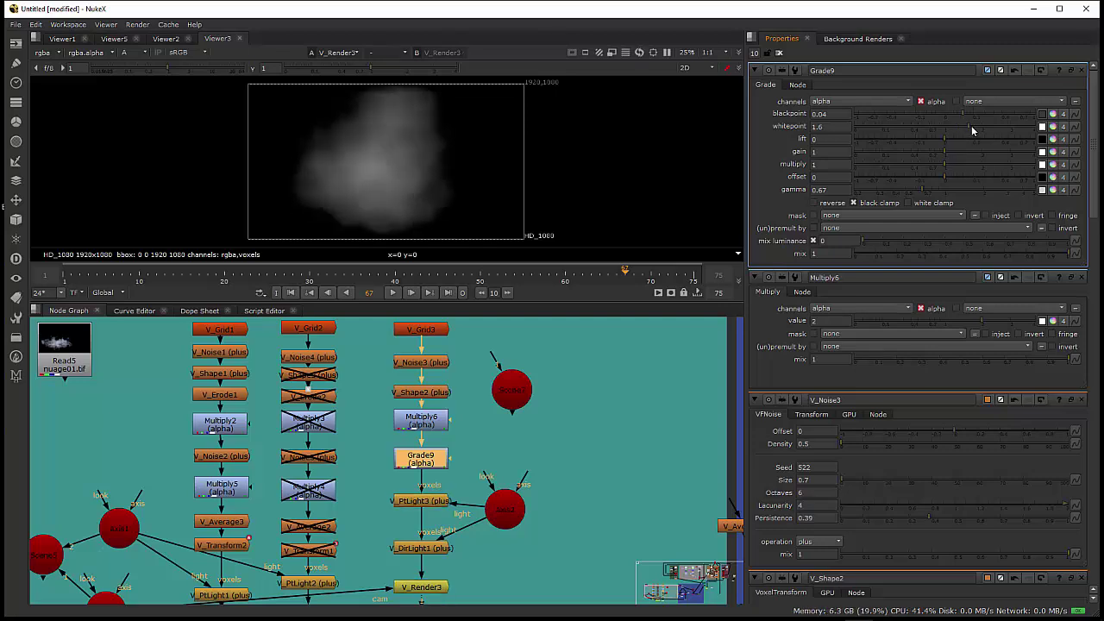
click(967, 114)
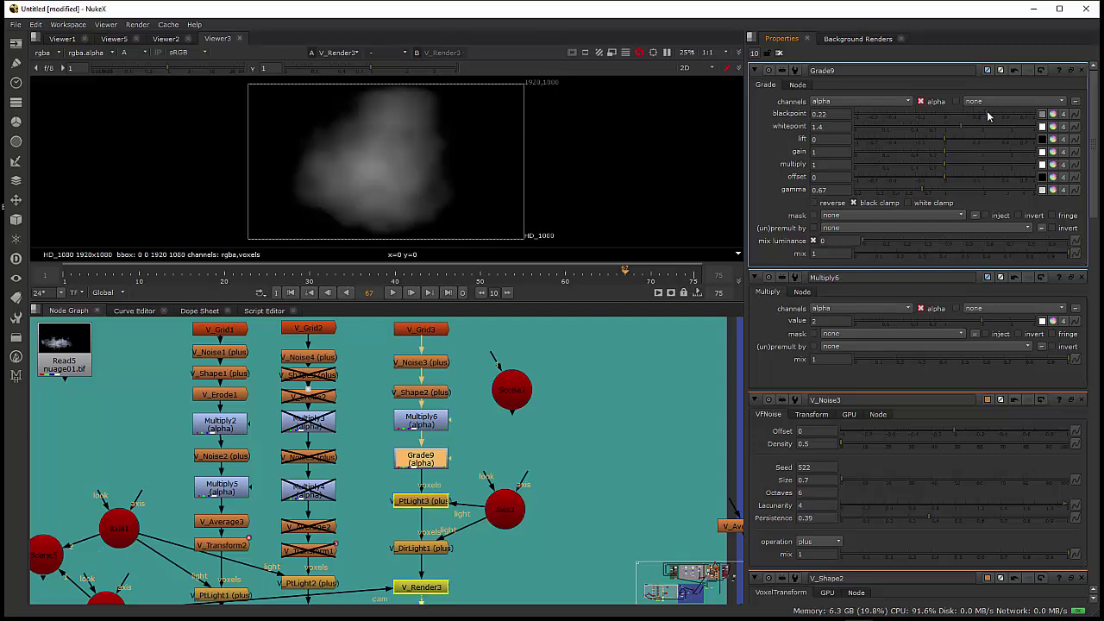
click(966, 114)
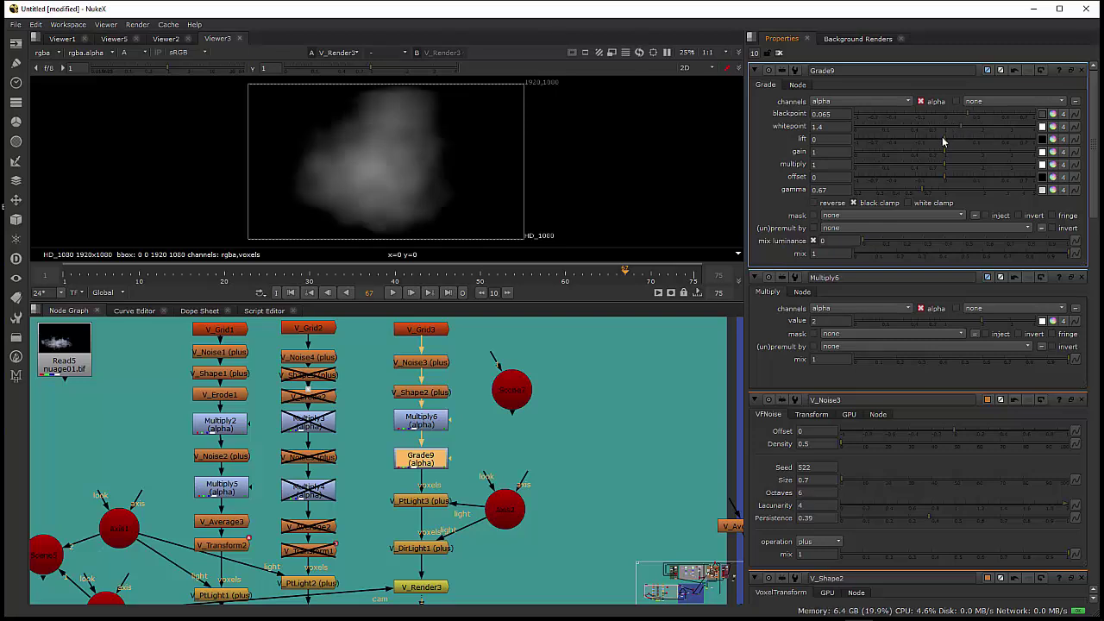
click(970, 153)
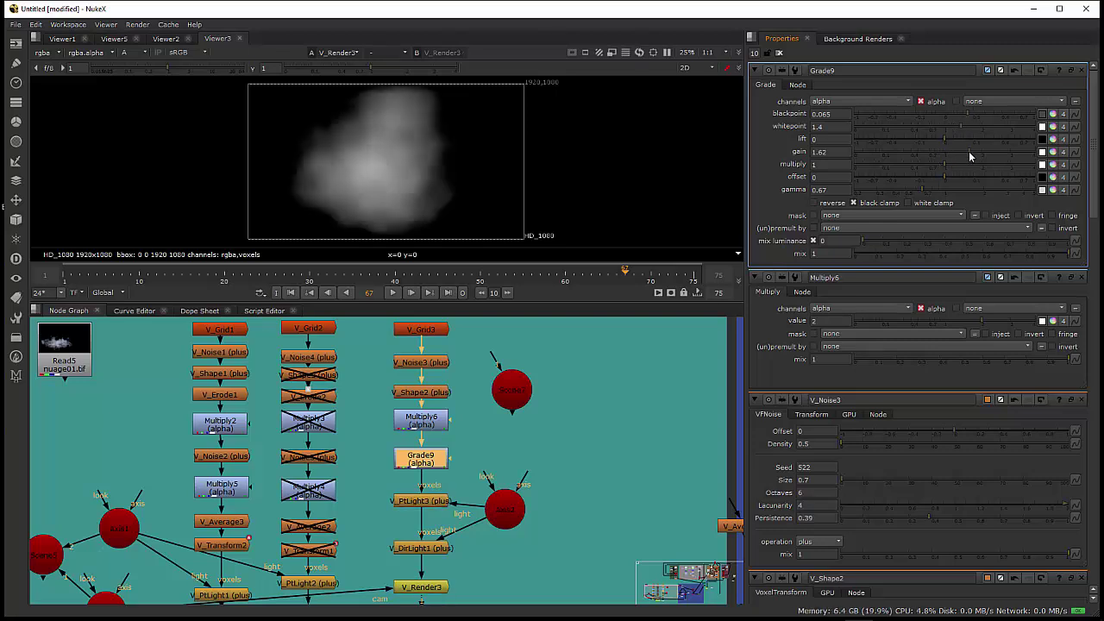
click(981, 153)
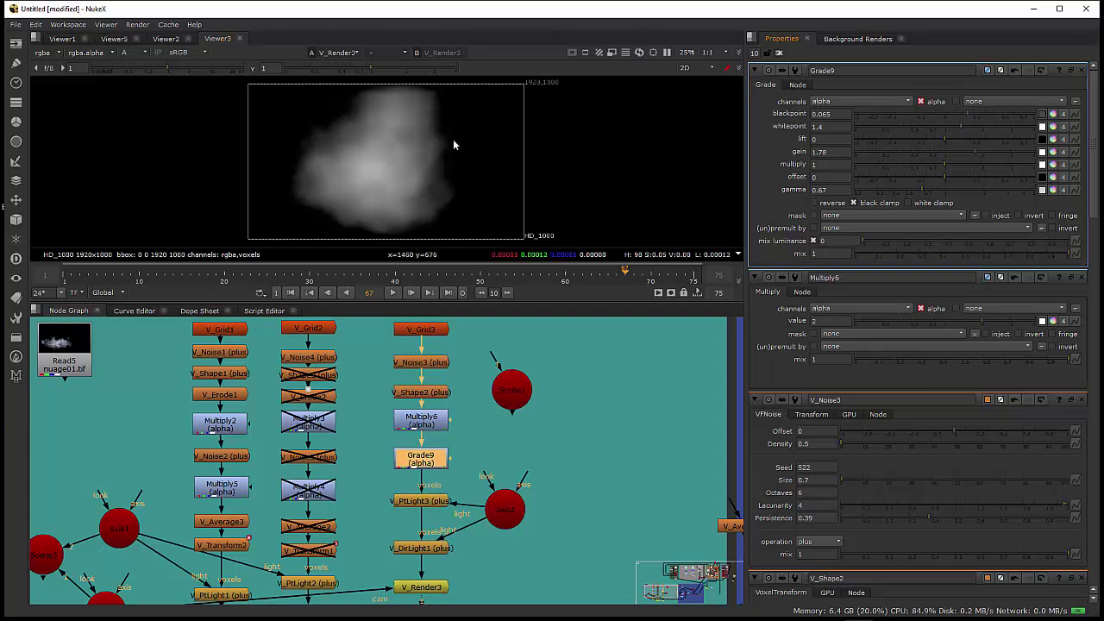
key(a)
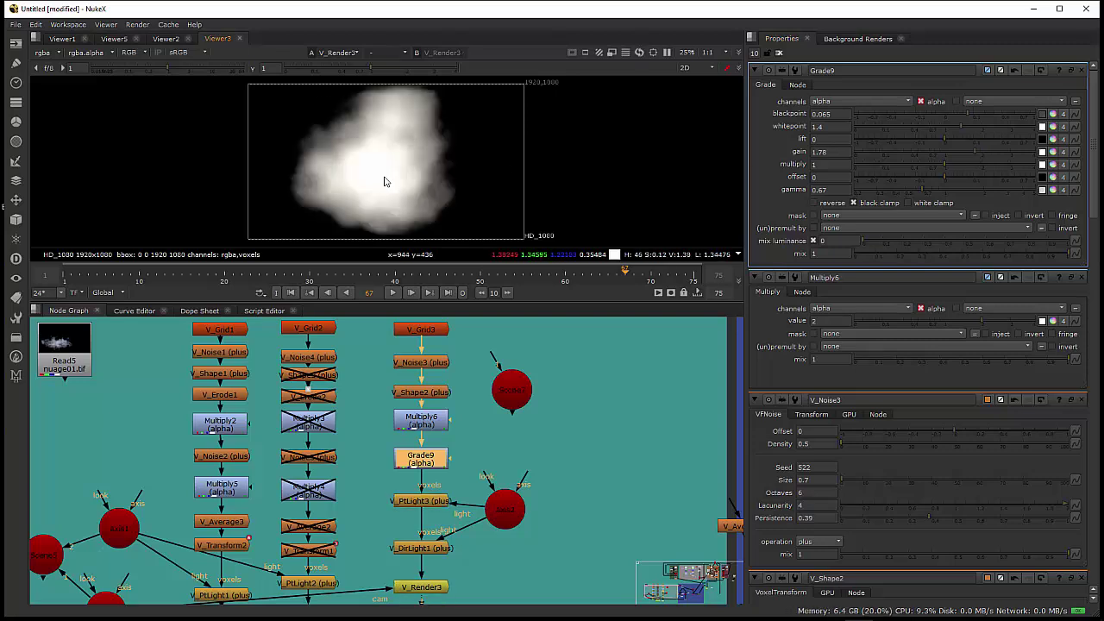
- Reopen Multiply6's properties, try values of 0.5 and 1, and set the value to 1.3
double_click(431, 421)
click(812, 113)
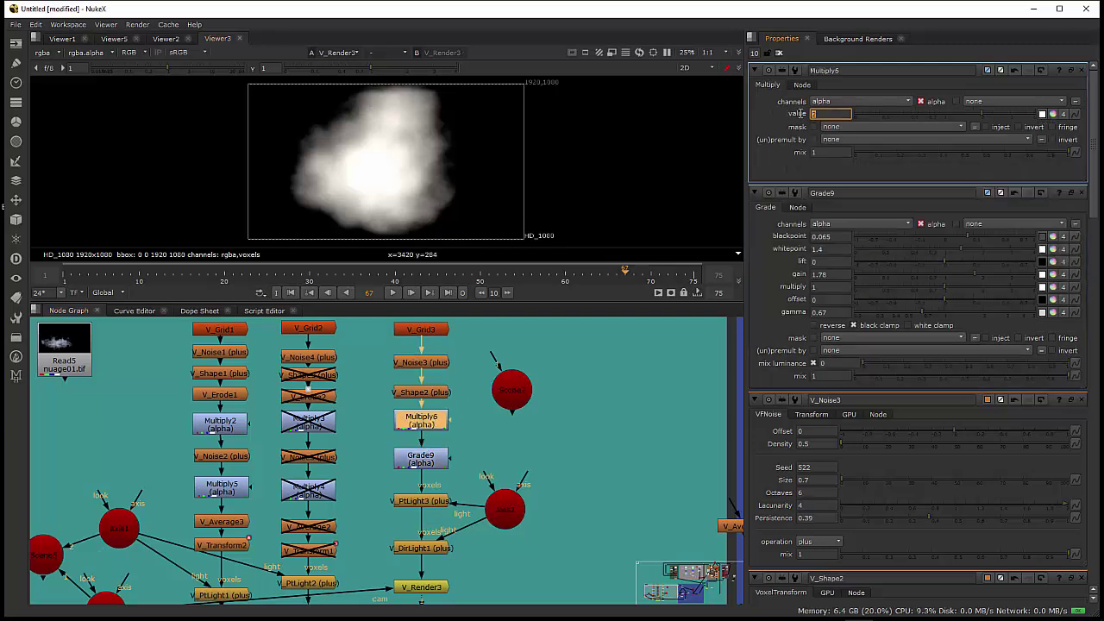
text(0.5)
key(Return)
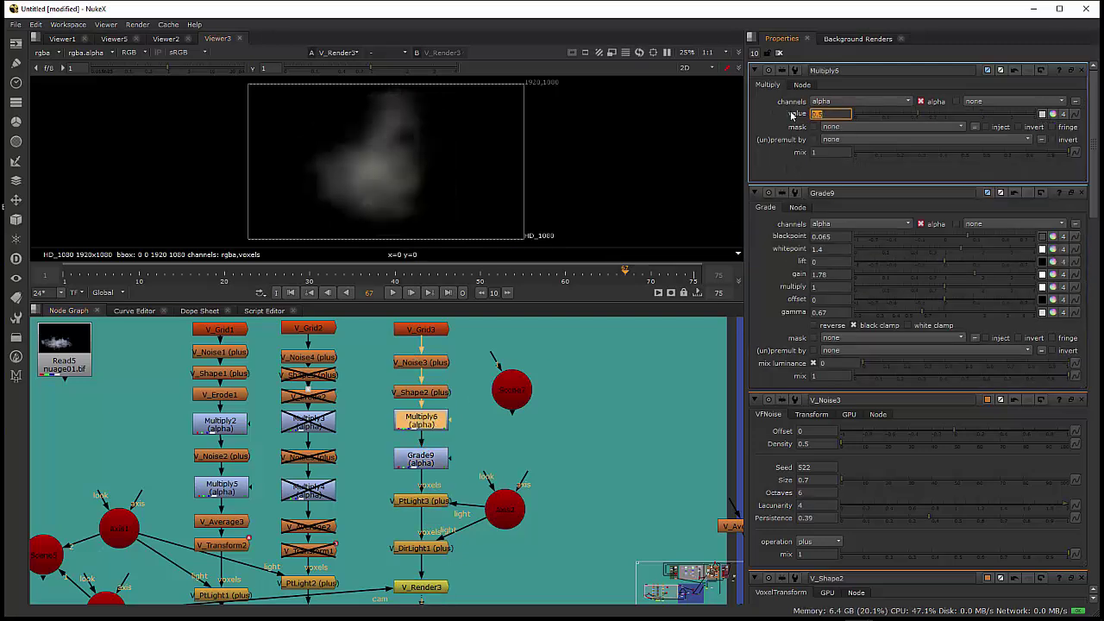
text(1)
key(Return)
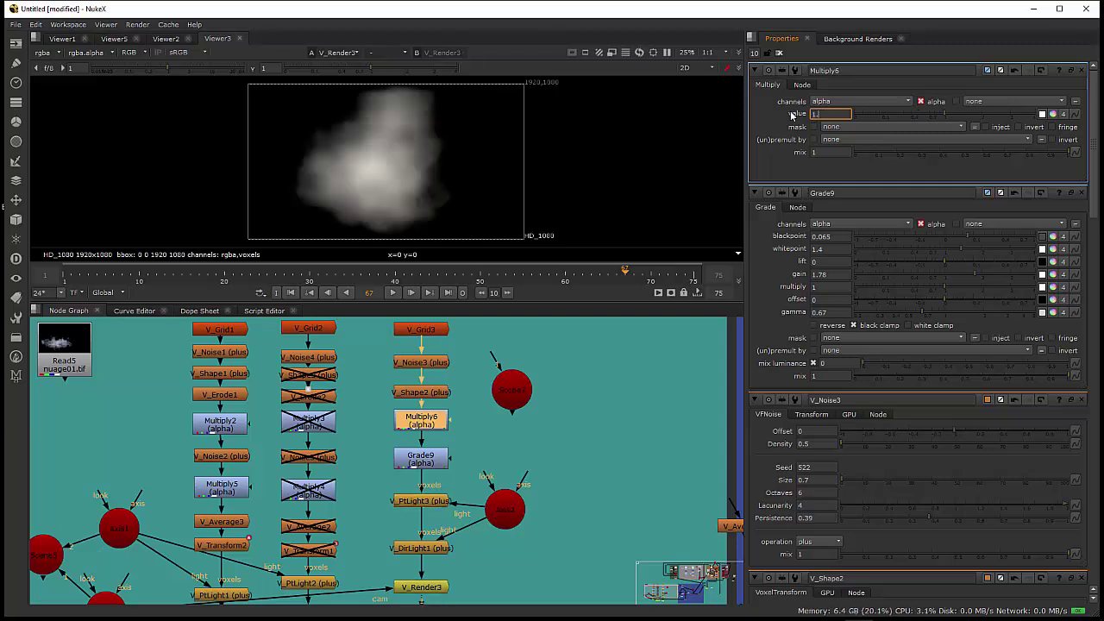
text(.3)
key(Return)
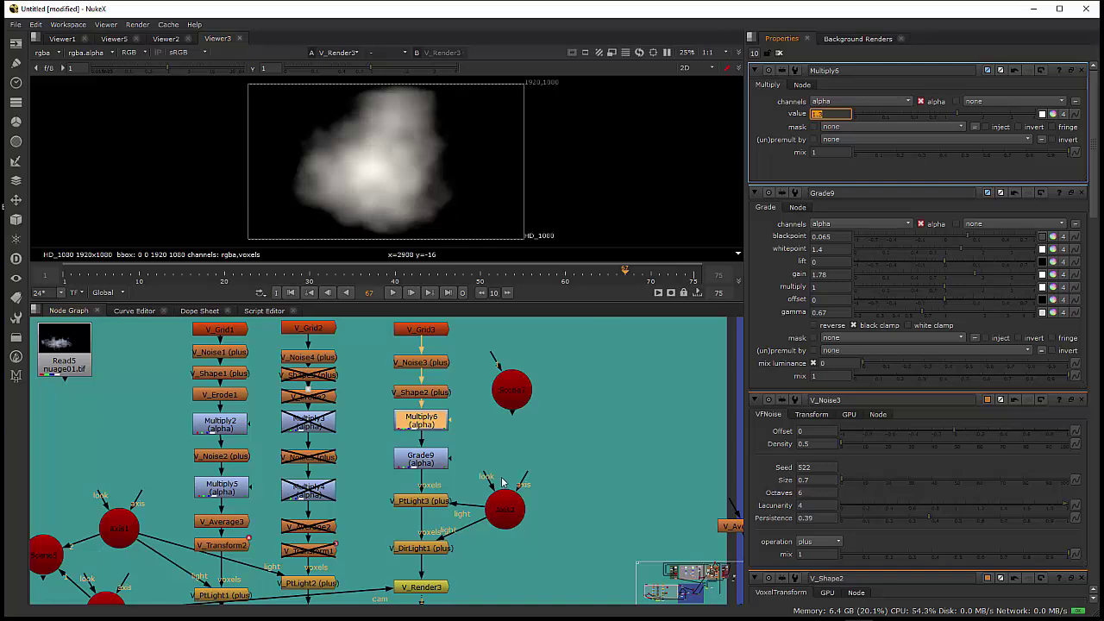
- Move V_PtLight3, V_DirLight1, Axis2 and V_Render3 down together to leave room below Grade9
click(421, 457)
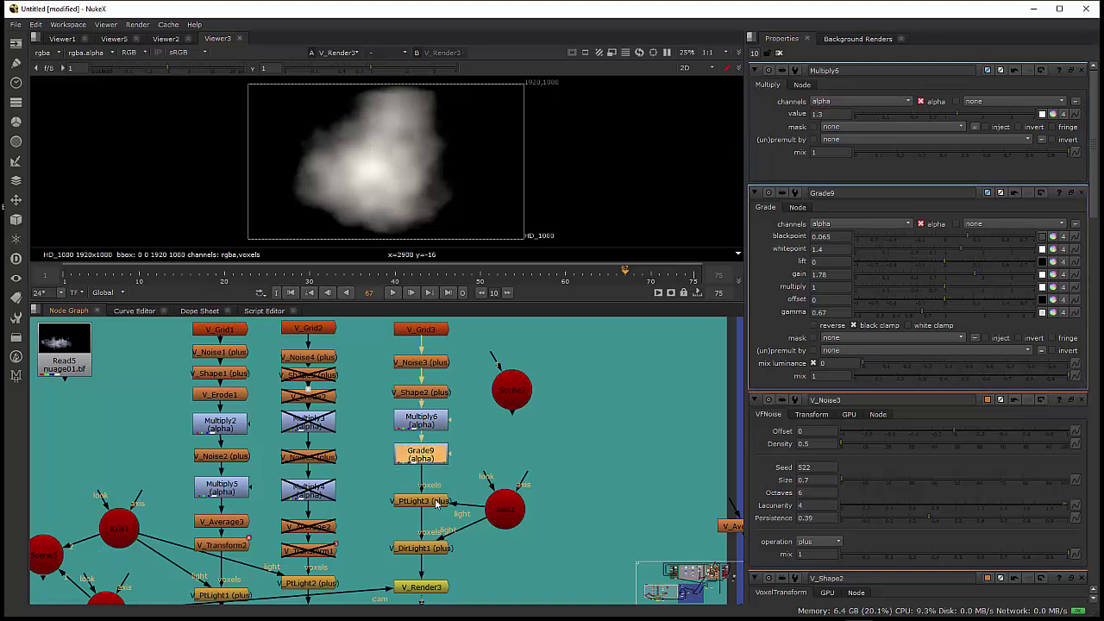
drag(556, 464, 563, 422)
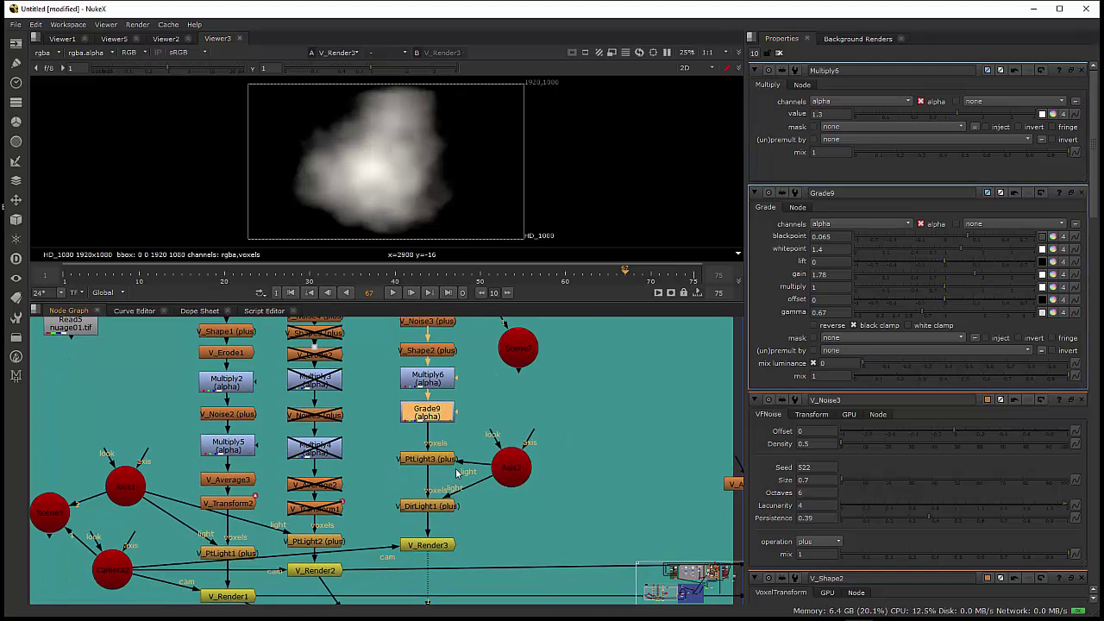
drag(440, 463, 441, 472)
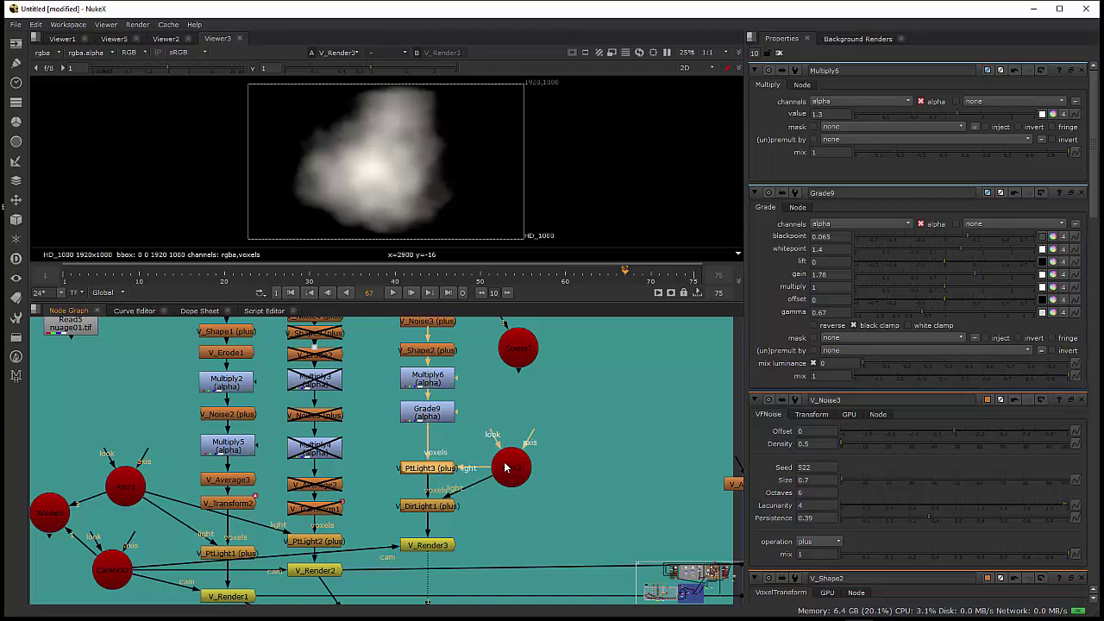
drag(506, 467, 512, 479)
drag(446, 471, 445, 481)
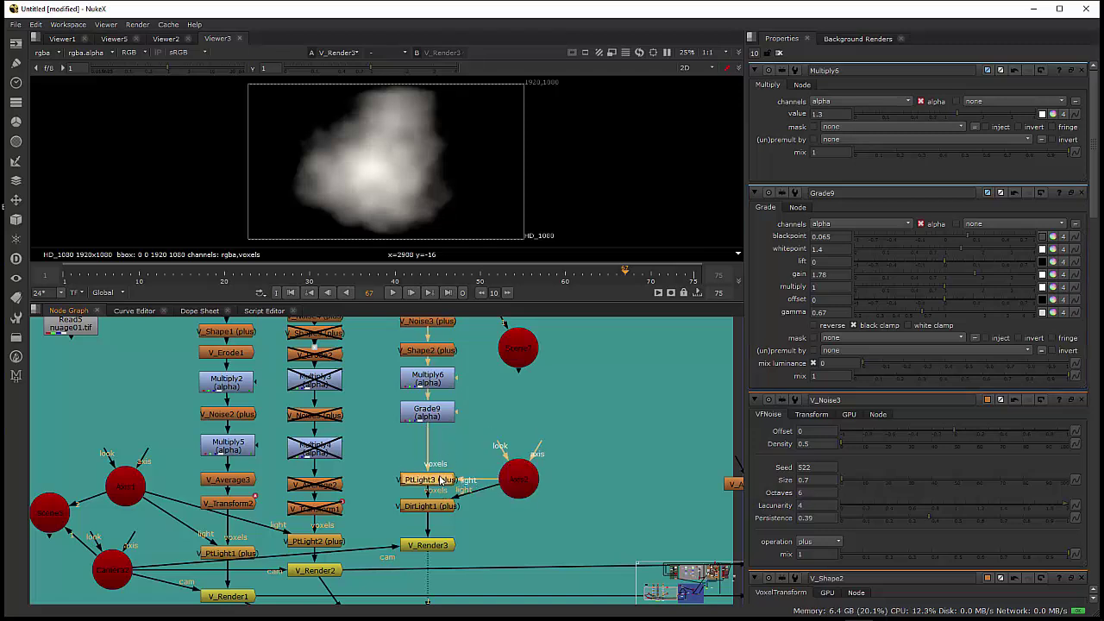
drag(387, 459, 438, 492)
drag(586, 557, 585, 557)
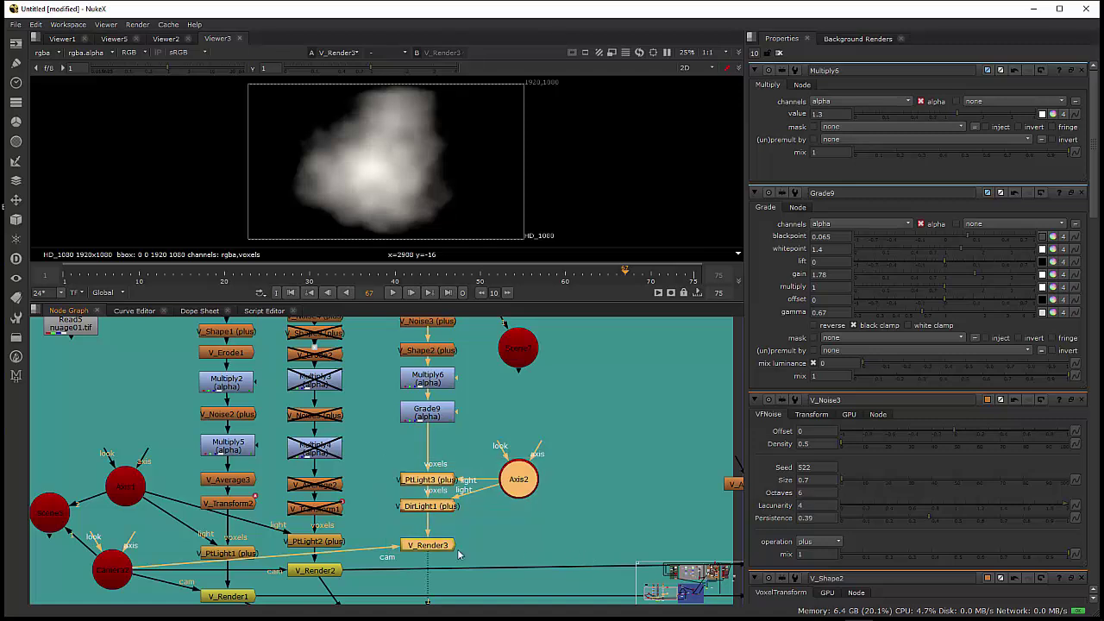
drag(424, 509, 445, 522)
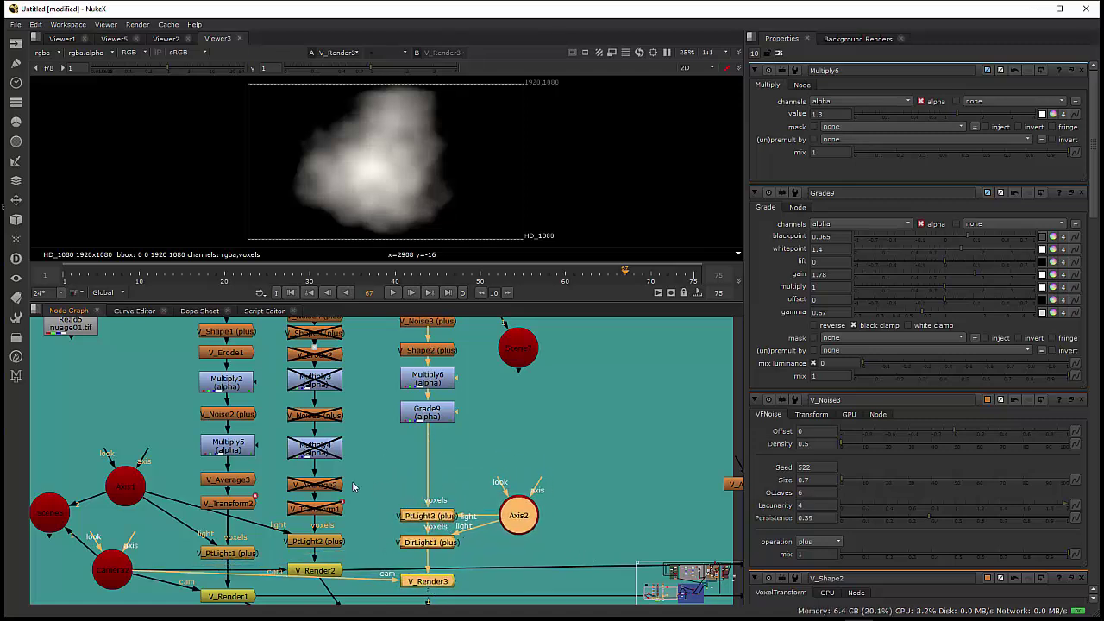
click(16, 375)
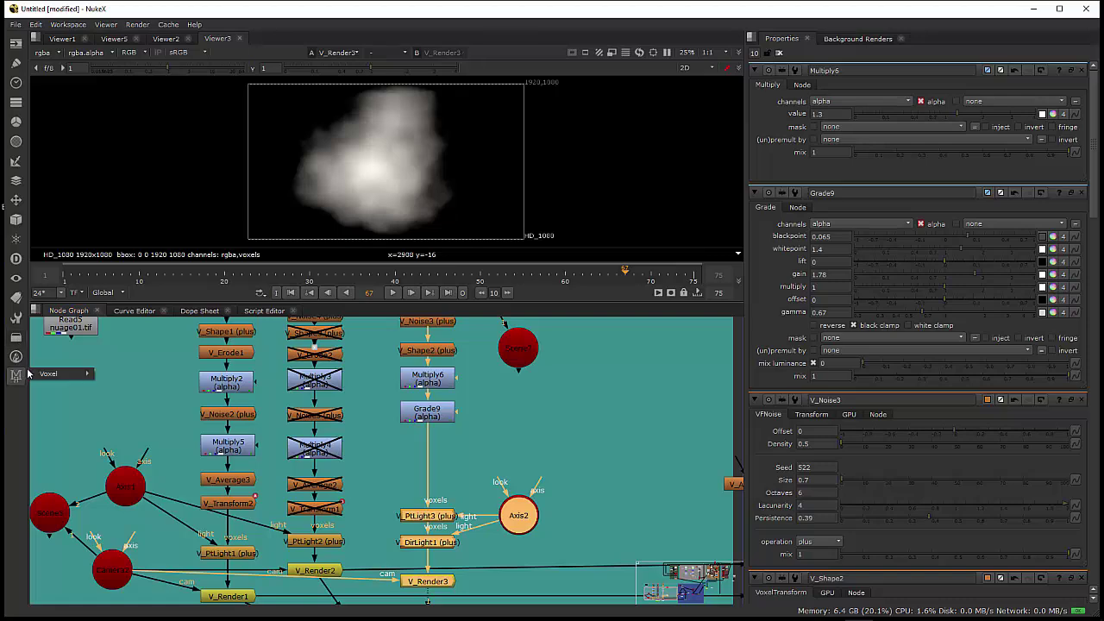
mouse_move(52, 374)
click(130, 442)
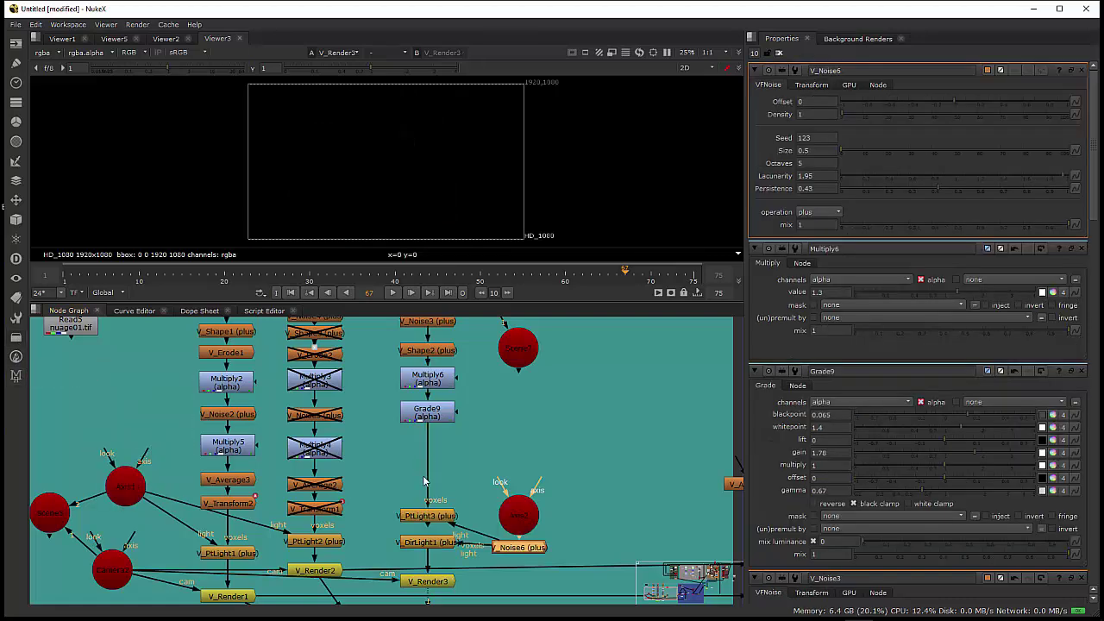
key(ctrl+z)
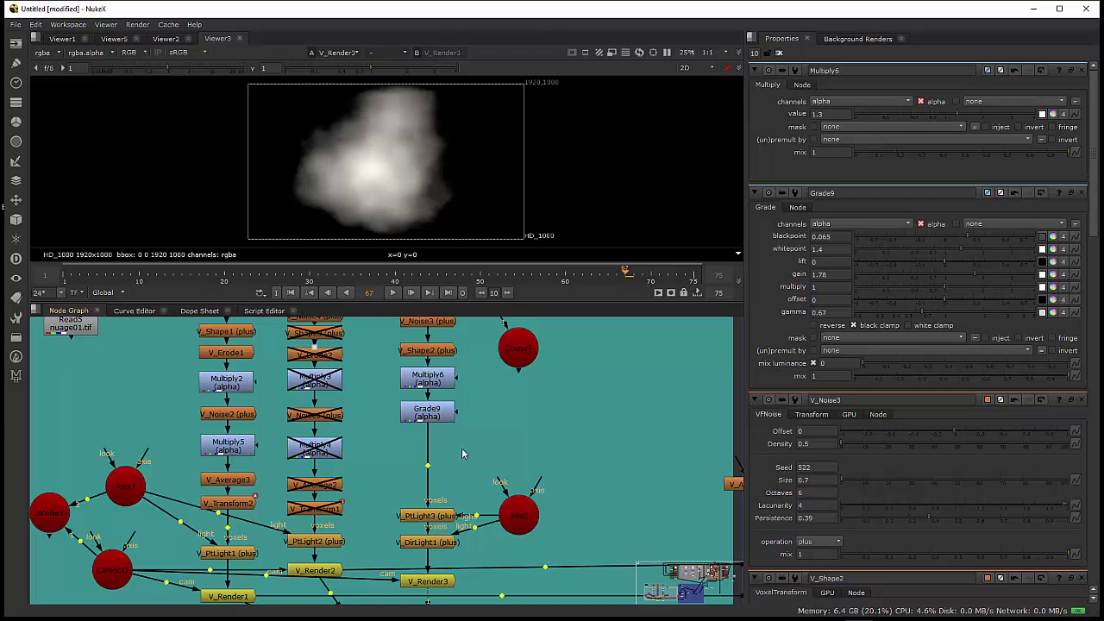
- Insert a V_Noise node directly after Grade9 and place it in the gap above V_PtLight3
click(429, 412)
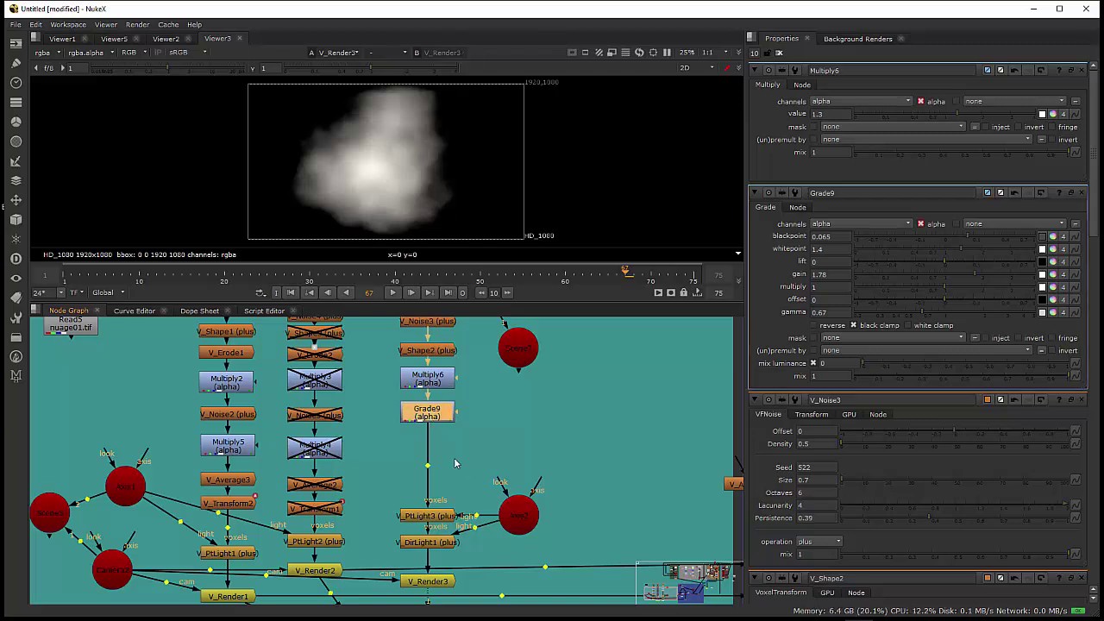
click(14, 376)
click(157, 447)
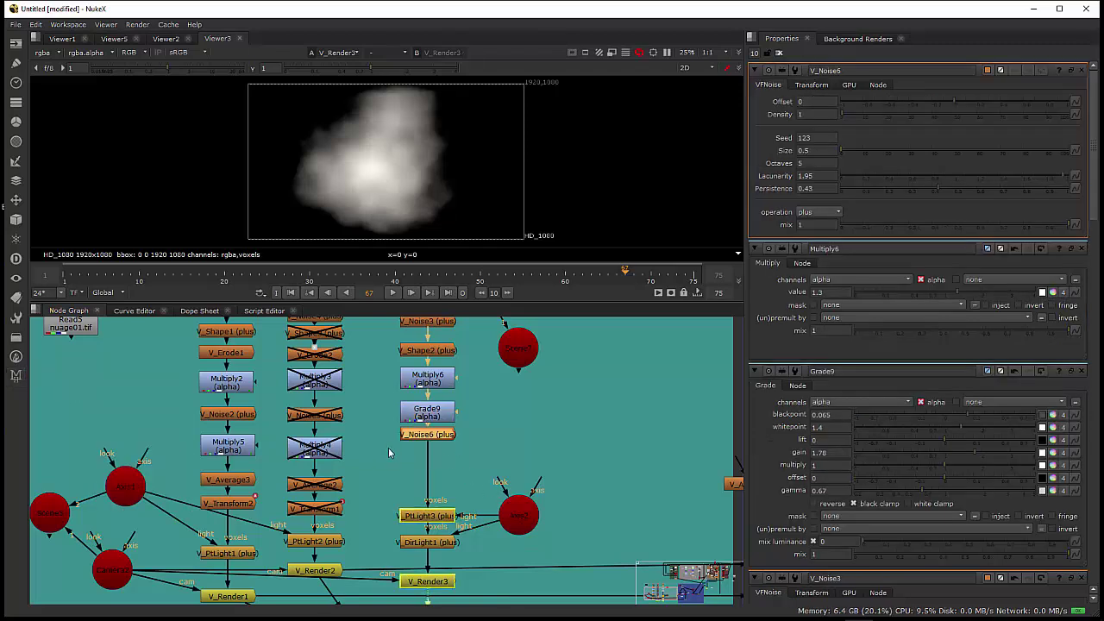
drag(421, 437, 428, 454)
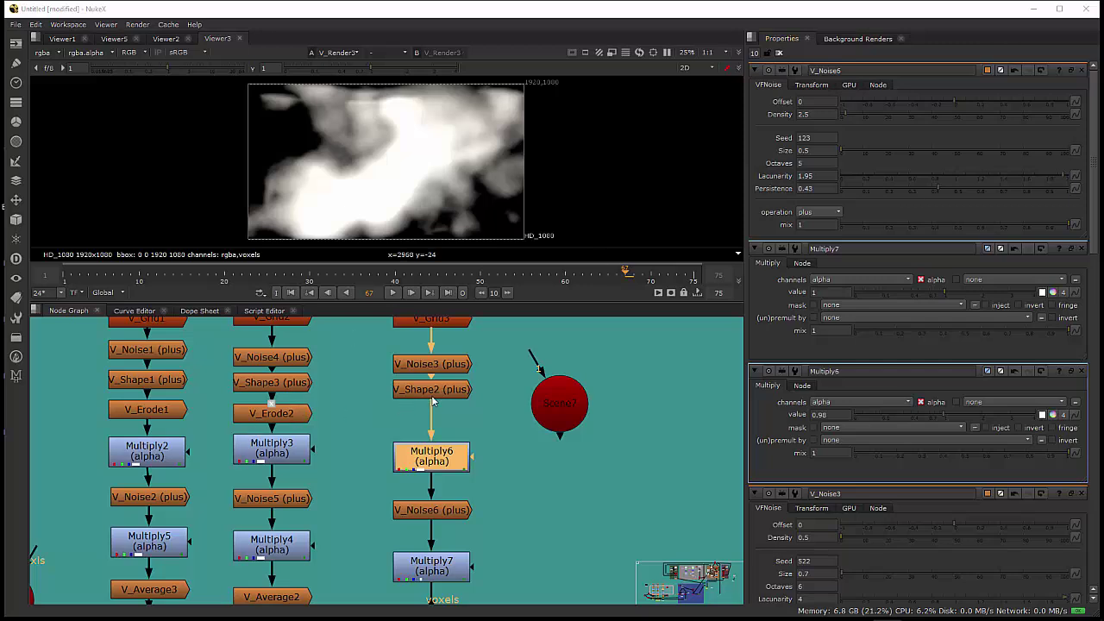
- Insert a V_Erode node between V_Shape2 and Multiply6 and align it in the column
click(15, 375)
mouse_move(50, 375)
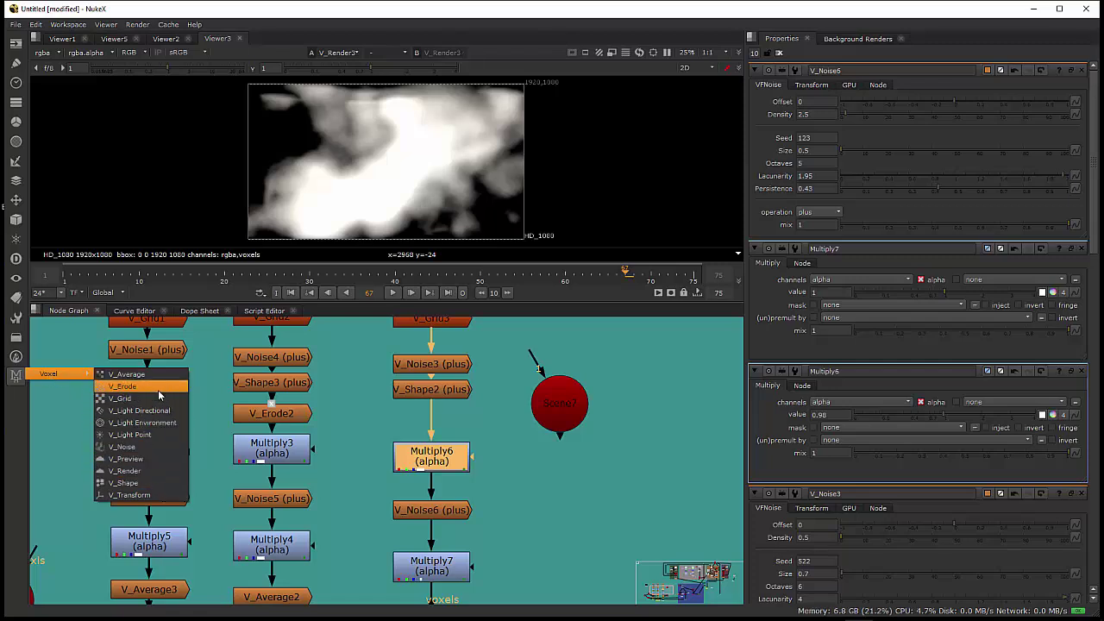
click(130, 386)
mouse_move(460, 470)
mouse_down()
mouse_move(460, 453)
mouse_move(433, 470)
mouse_move(431, 489)
mouse_move(517, 477)
mouse_move(421, 490)
mouse_move(443, 445)
mouse_move(447, 462)
mouse_up()
drag(516, 477, 436, 434)
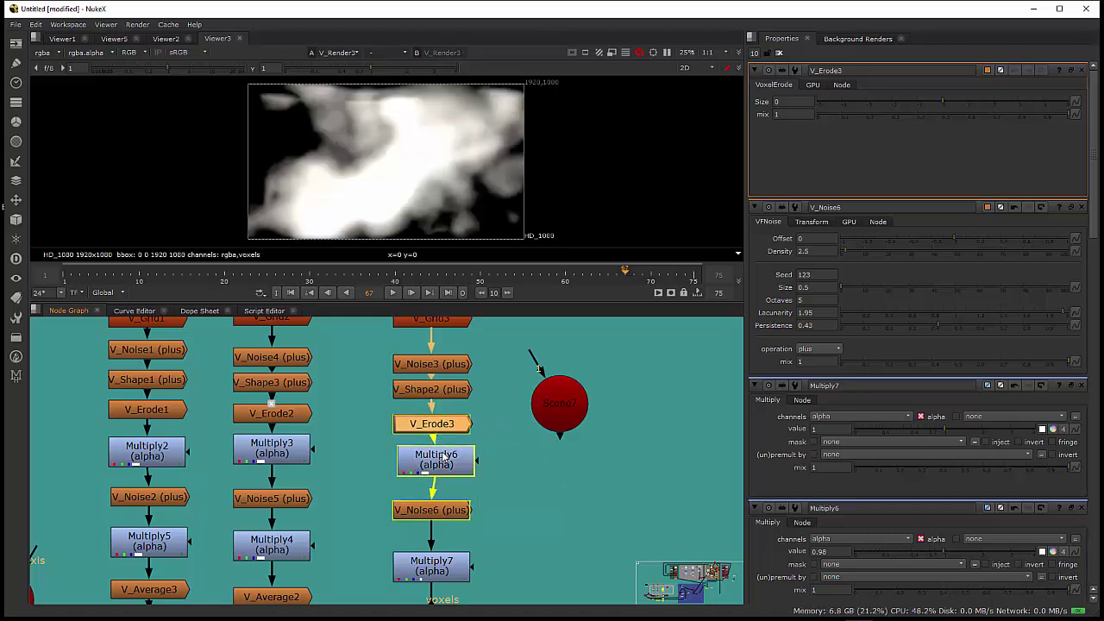
click(443, 463)
click(446, 427)
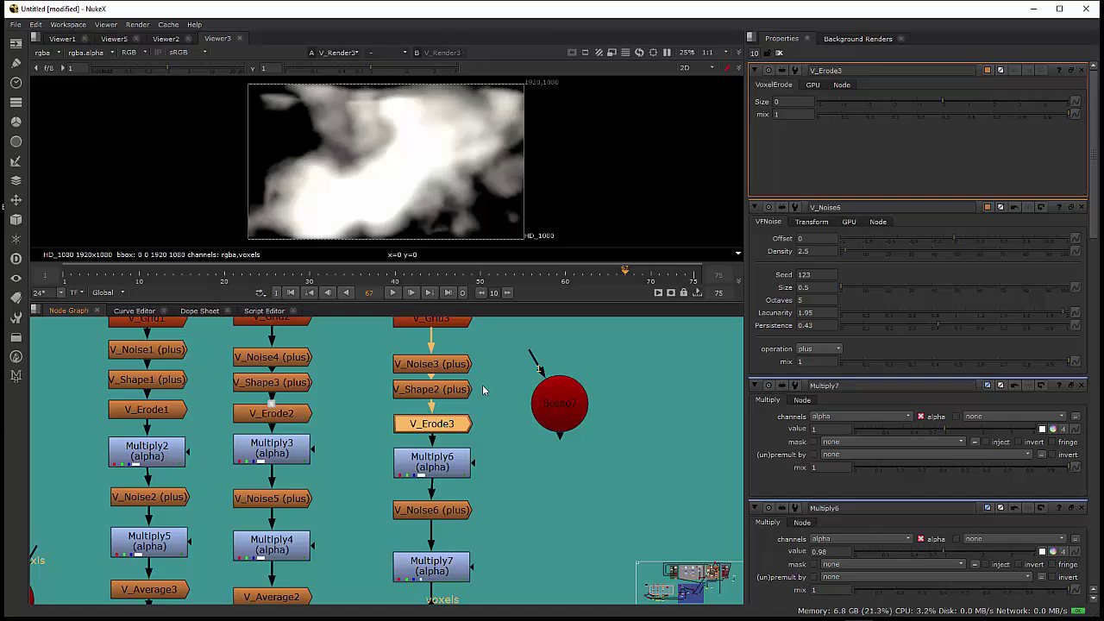
- Try a size of 1.4 on V_Erode3 and reduce it to 0.95
click(964, 102)
drag(963, 100, 977, 101)
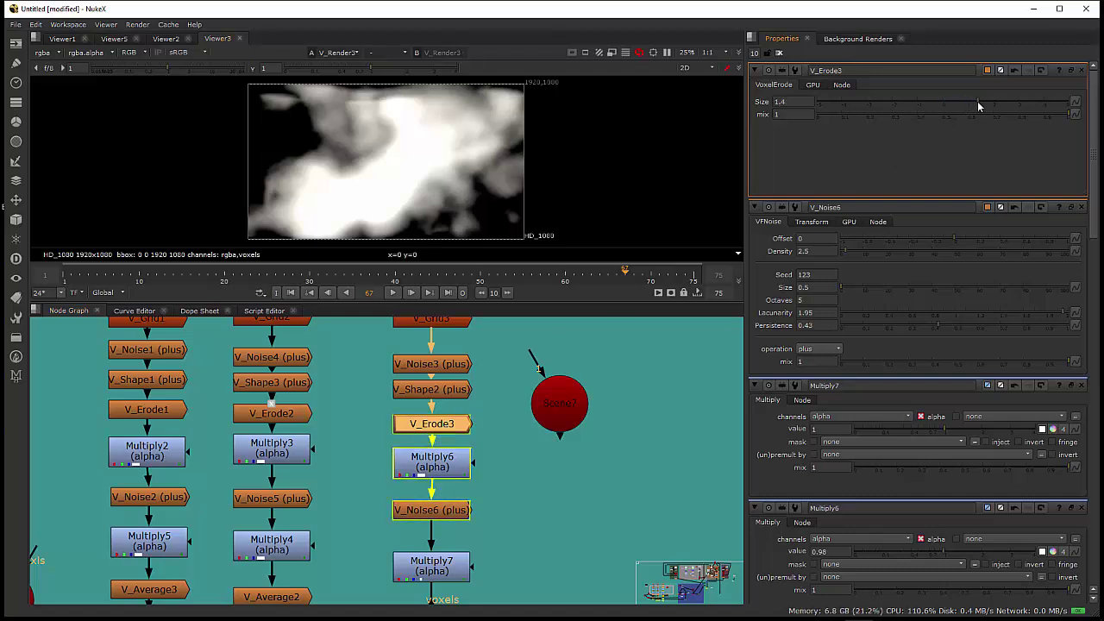
click(966, 101)
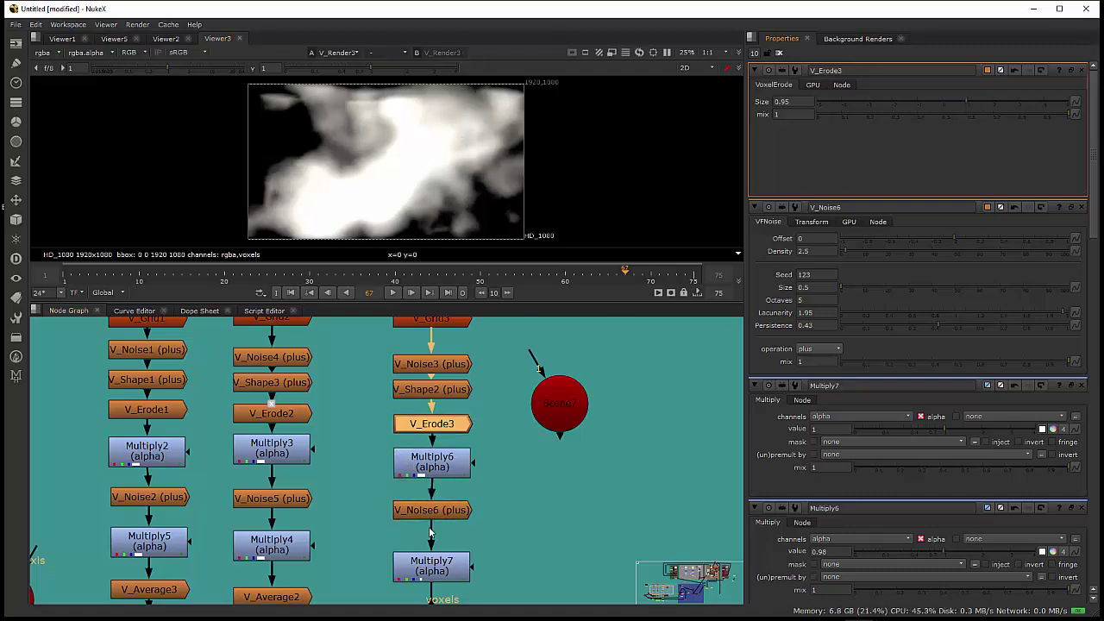
- Disable Multiply7 and V_Noise6 in the third cloud column
click(431, 563)
drag(428, 579, 424, 491)
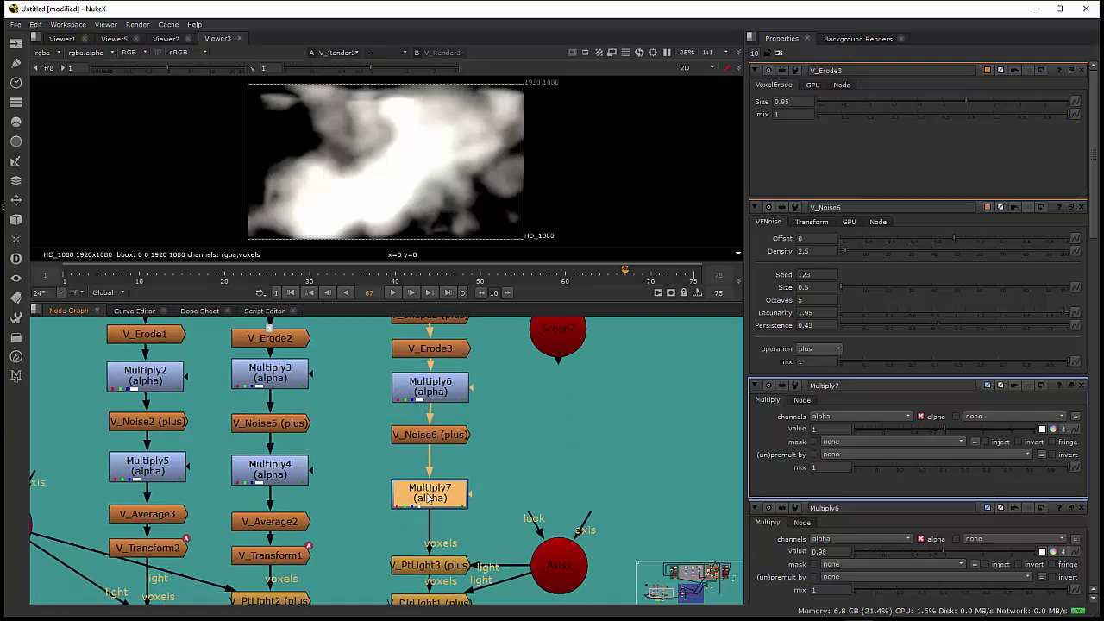
key(d)
click(440, 437)
key(d)
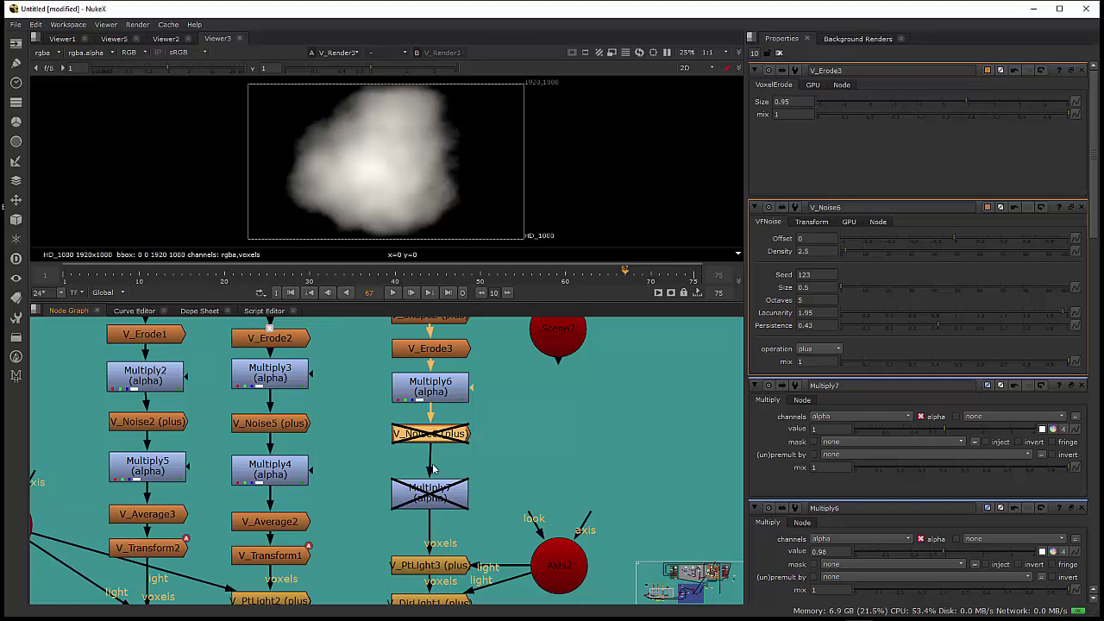
drag(433, 469, 428, 526)
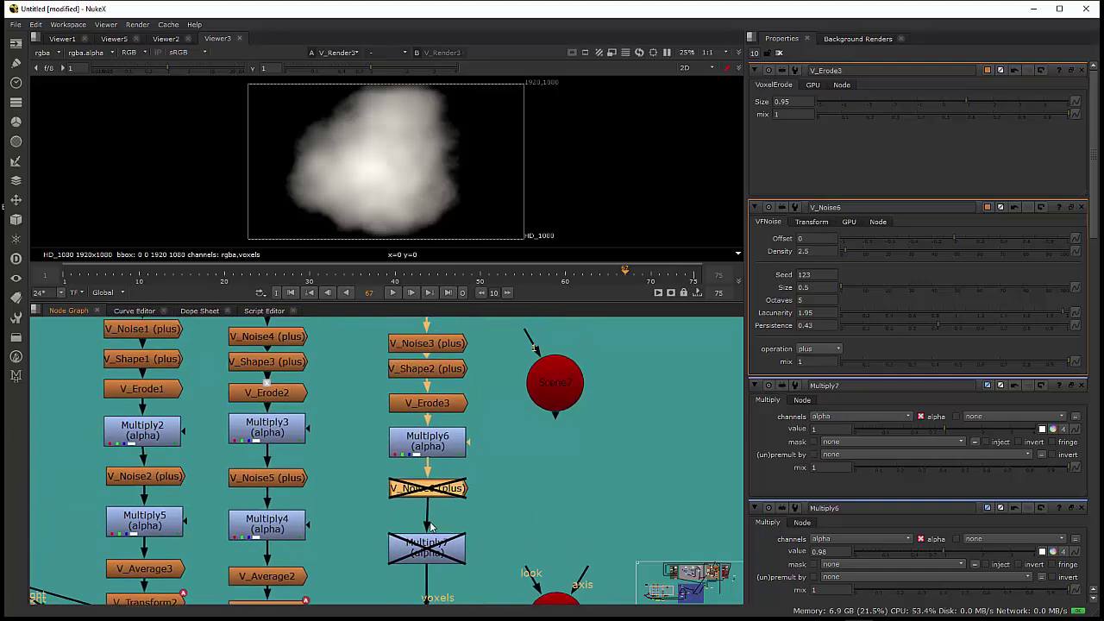
- Try V_Erode3 sizes of 2.55 and -2.25, and set the size to -1.95
click(428, 409)
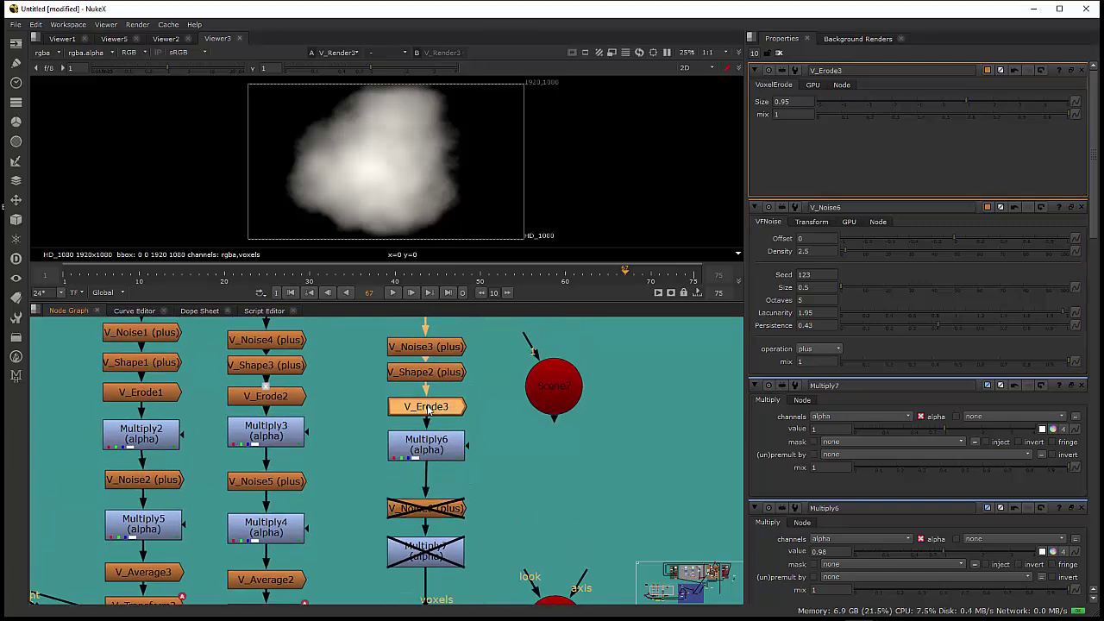
click(1006, 101)
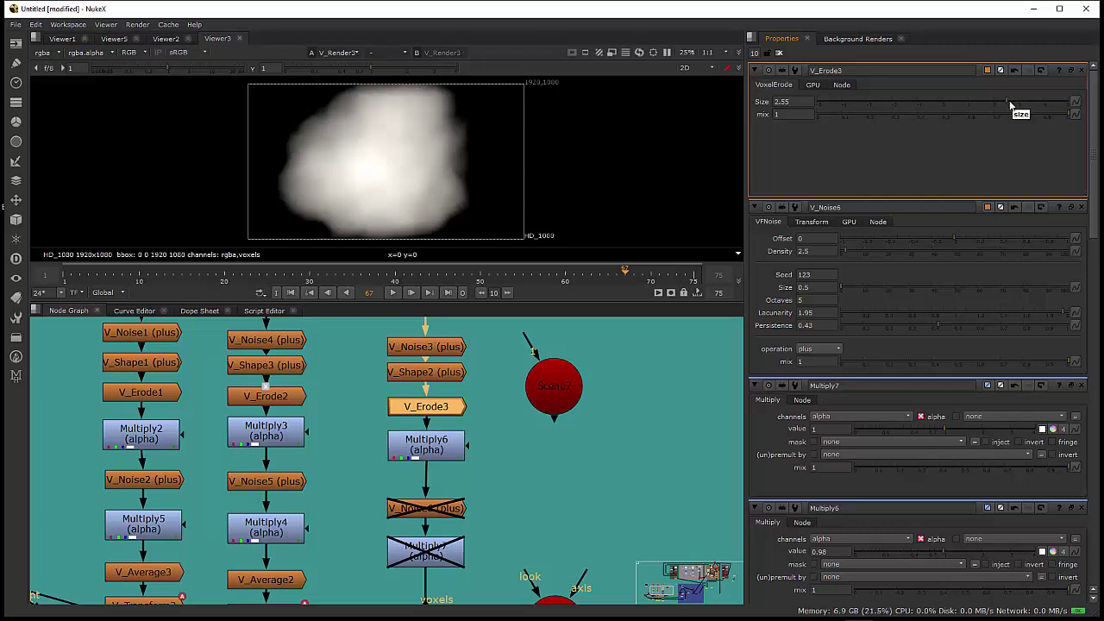
click(886, 102)
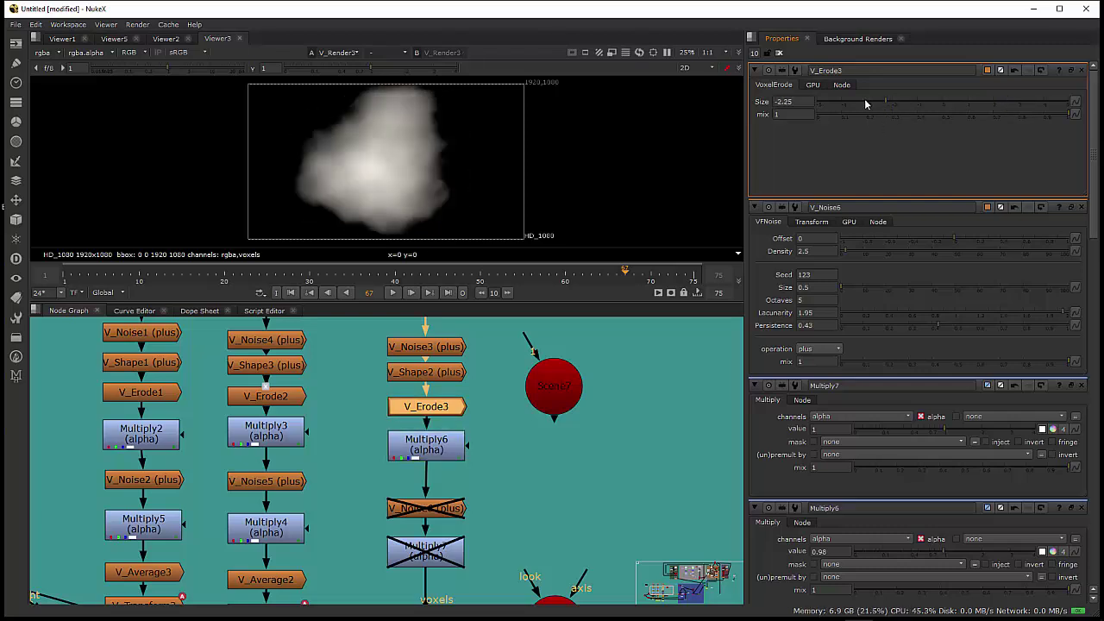
scroll(848, 108, up, 3)
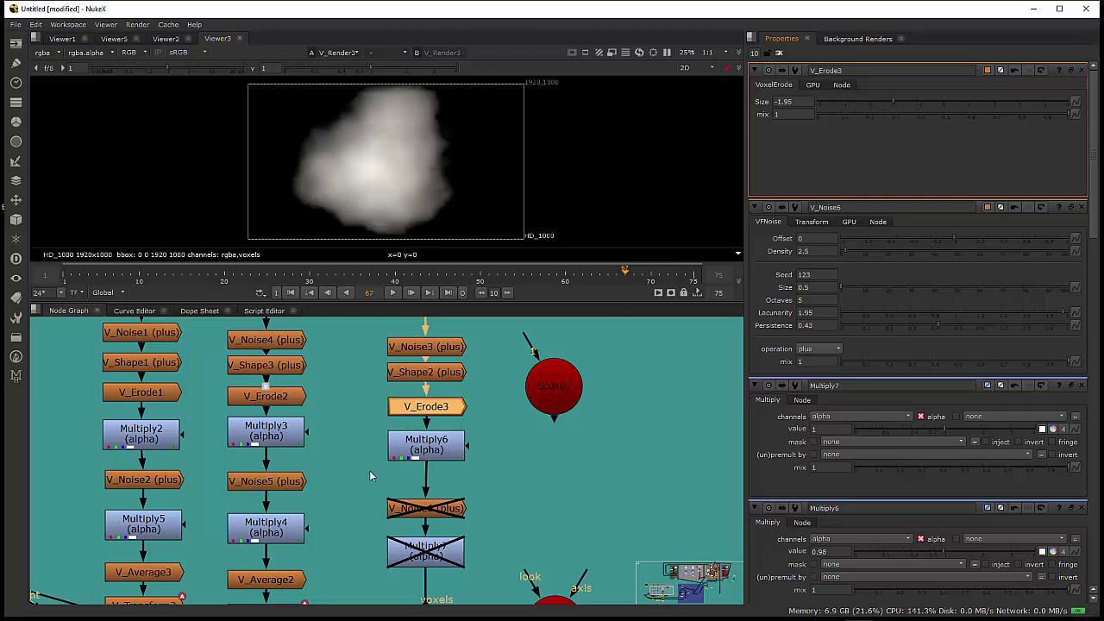
- Open V_Shape2's properties, try a Y scale of 0.8 and set it to 0.6
click(434, 375)
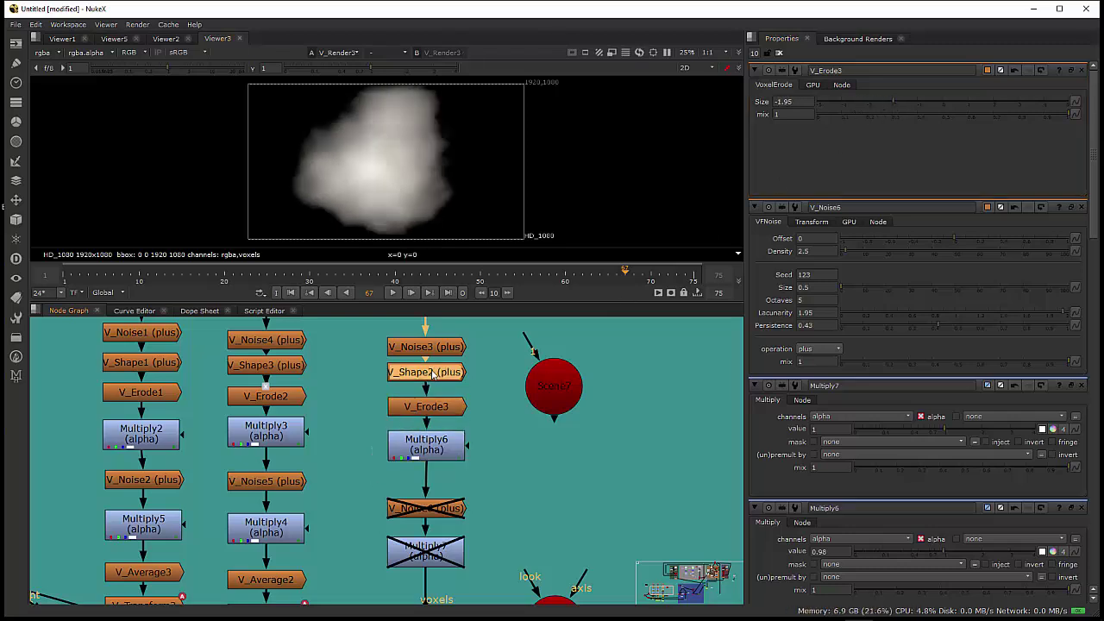
click(440, 352)
double_click(431, 374)
click(828, 139)
drag(840, 139, 790, 143)
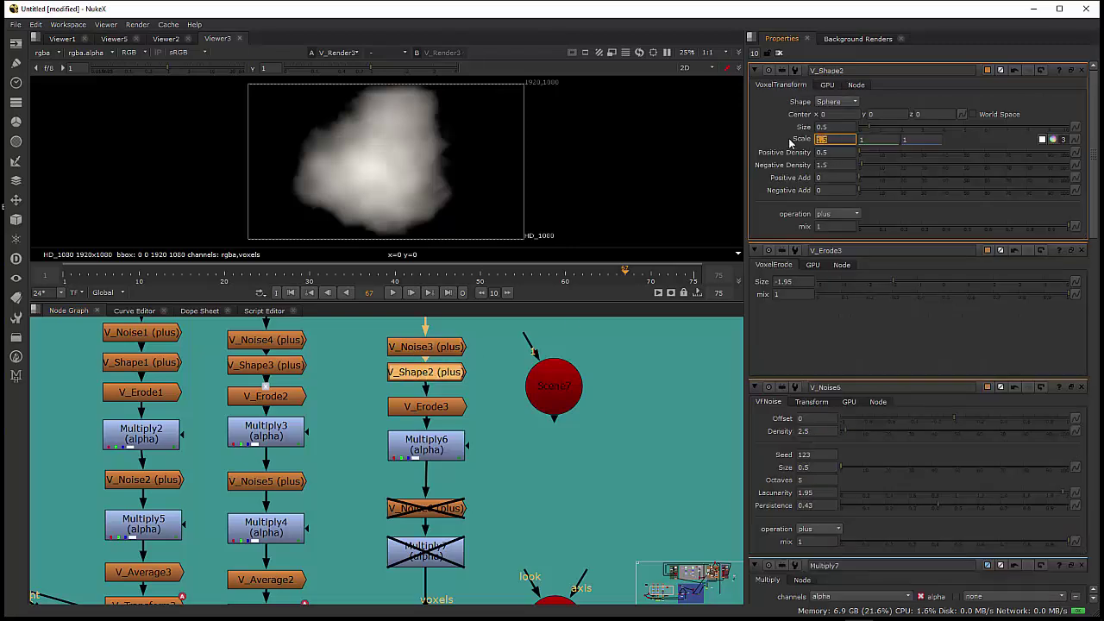
key(Tab)
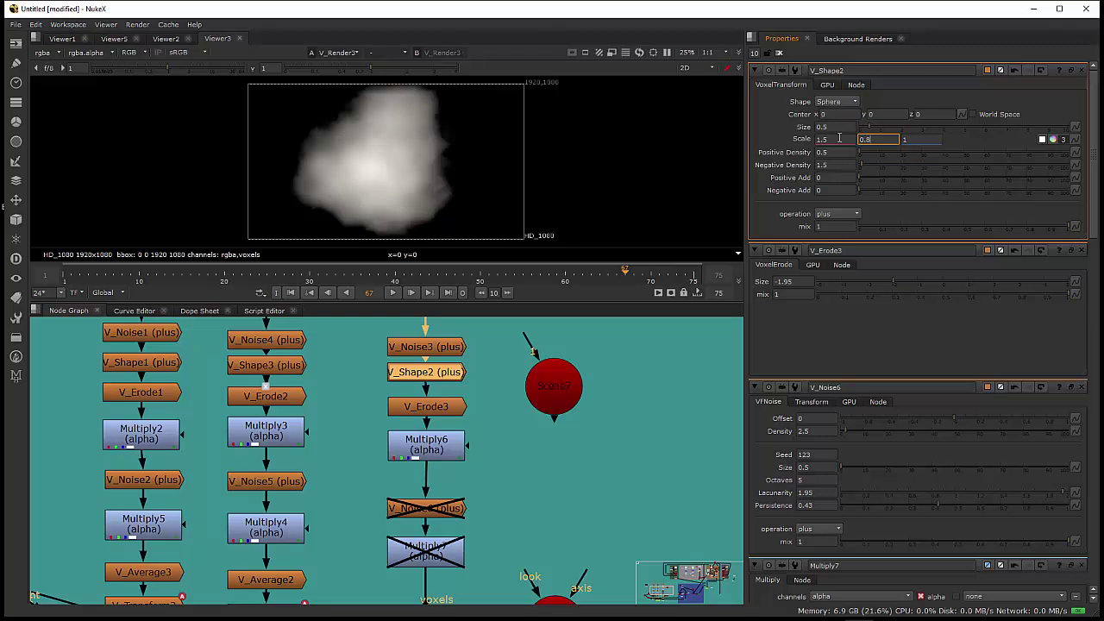
text(0.8)
key(Return)
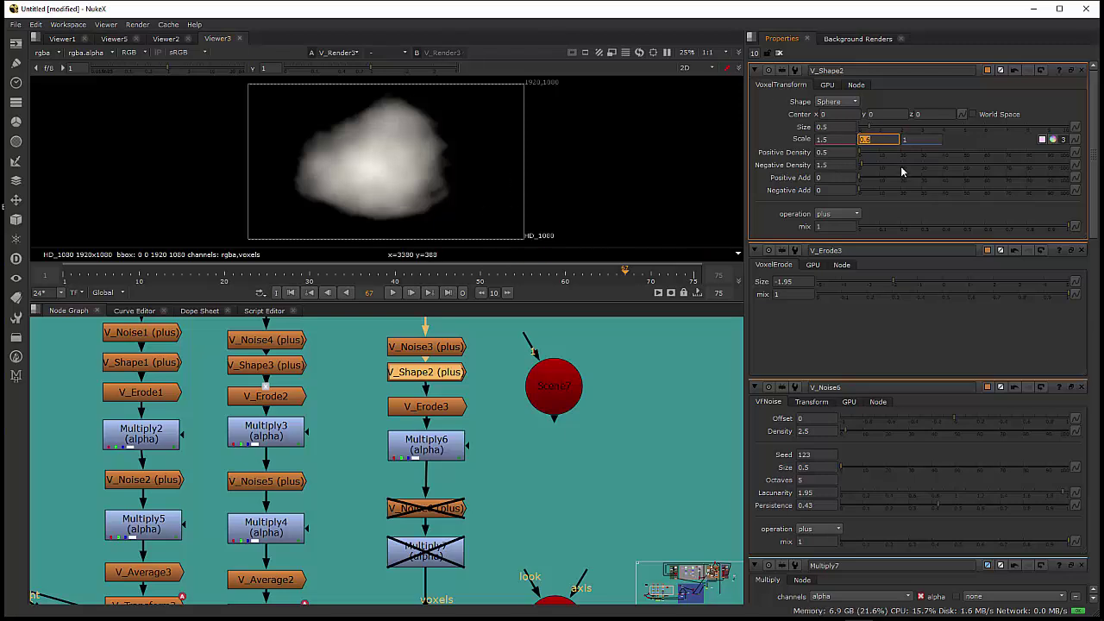
- Set V_Shape2's X and Z scale to 2, and raise the X scale to 2.5
key(shift+Tab)
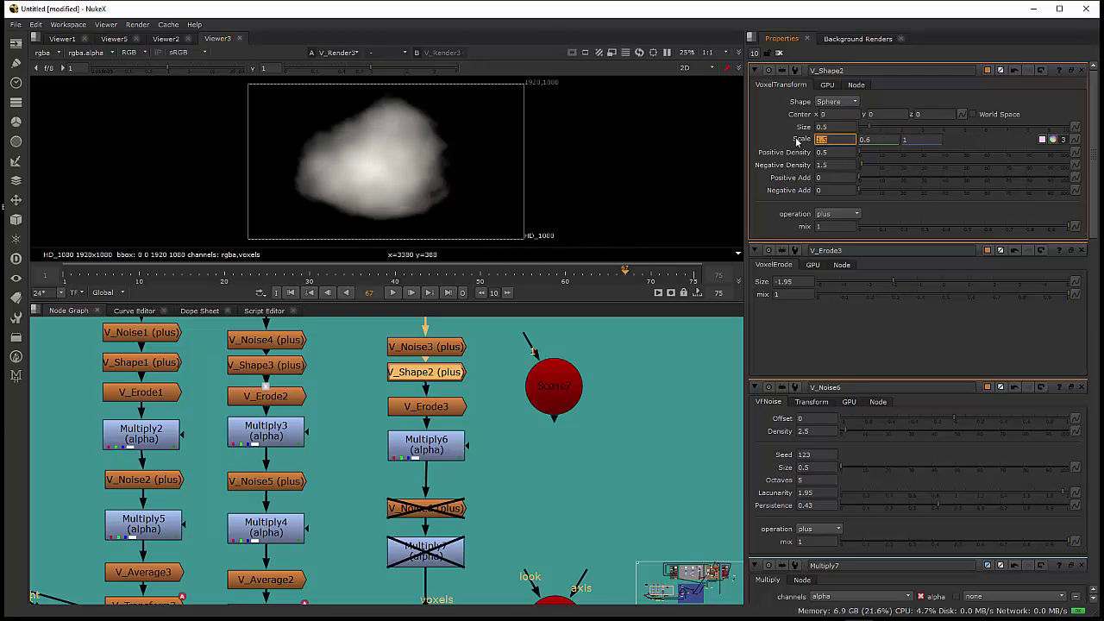
text(2)
key(Return)
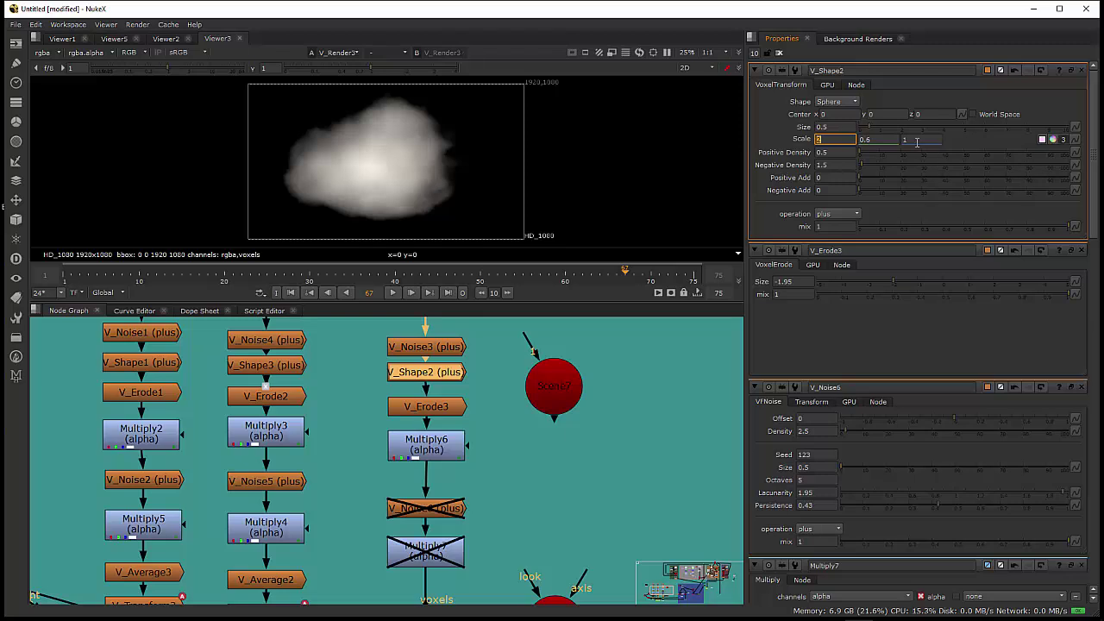
click(917, 142)
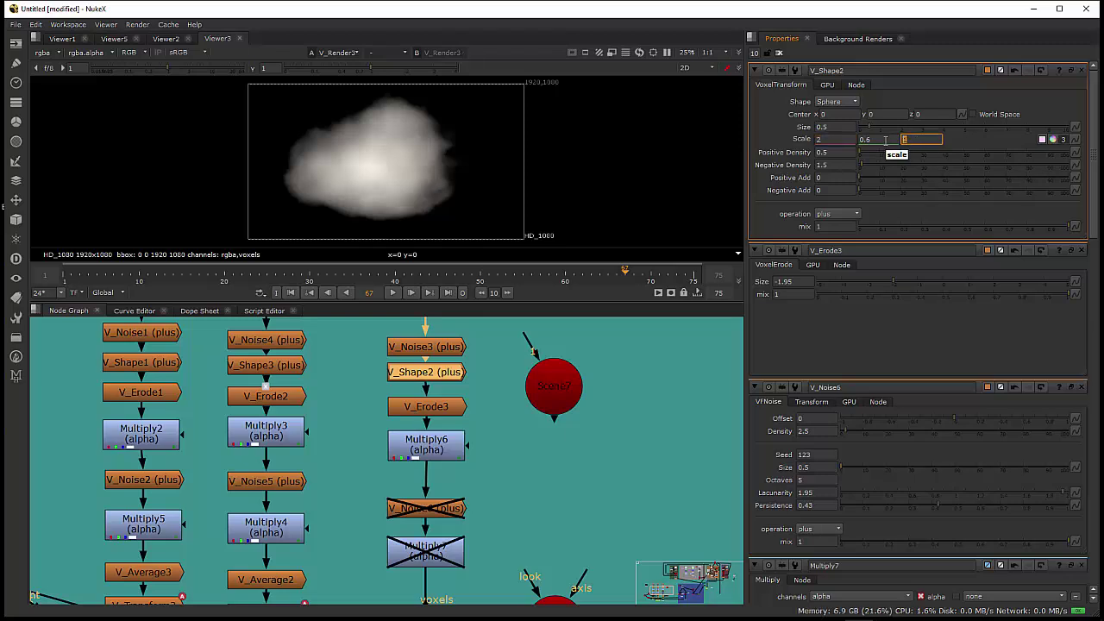
text(2)
key(Return)
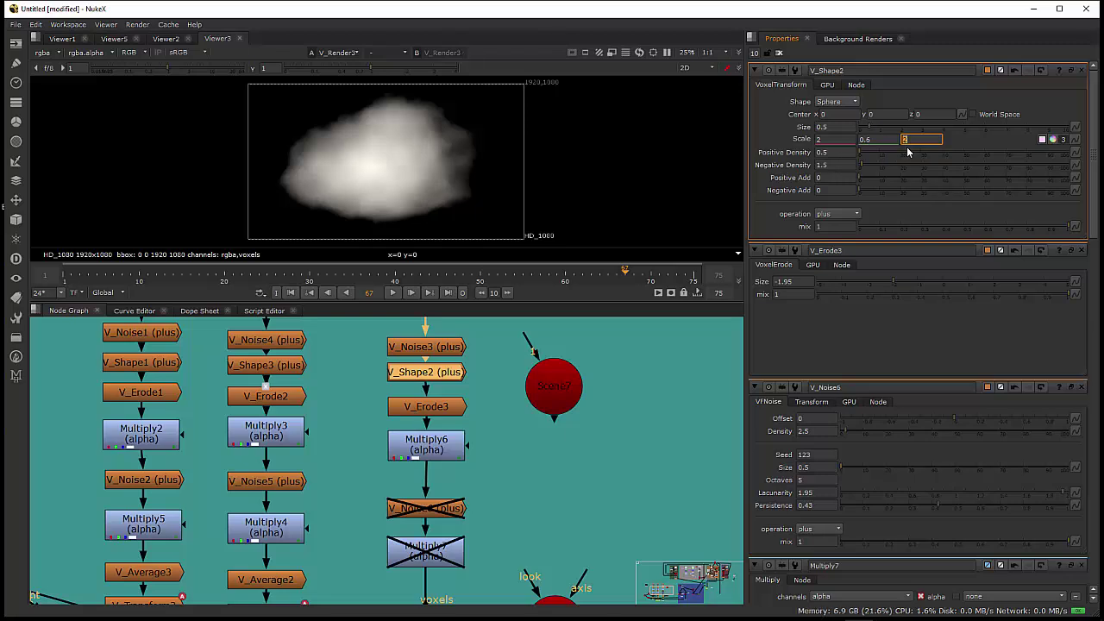
click(832, 139)
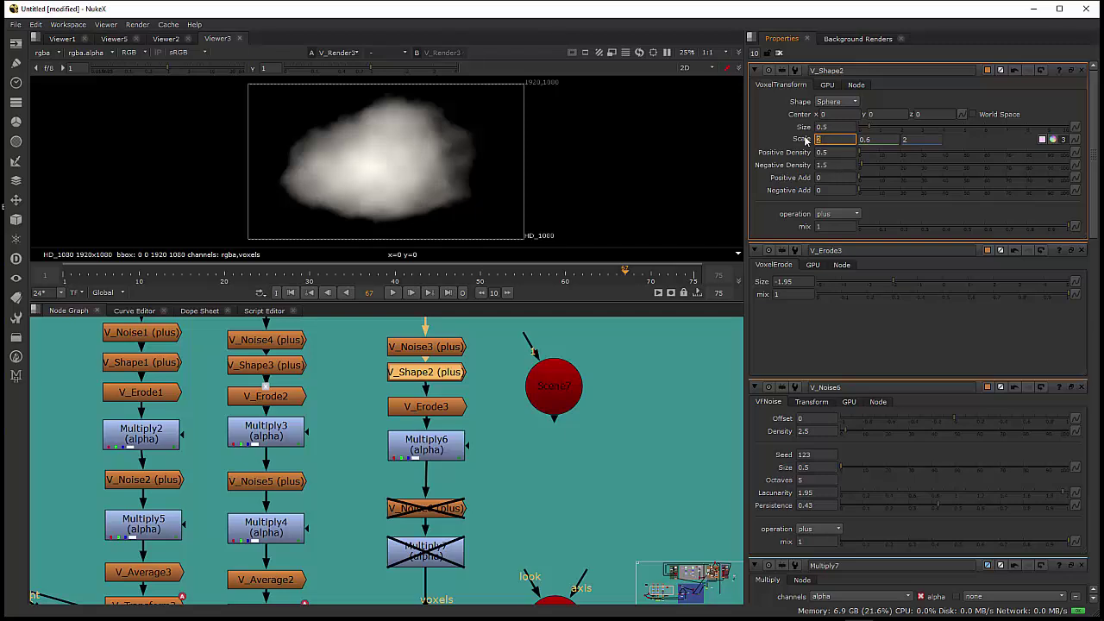
text(2.5)
key(Return)
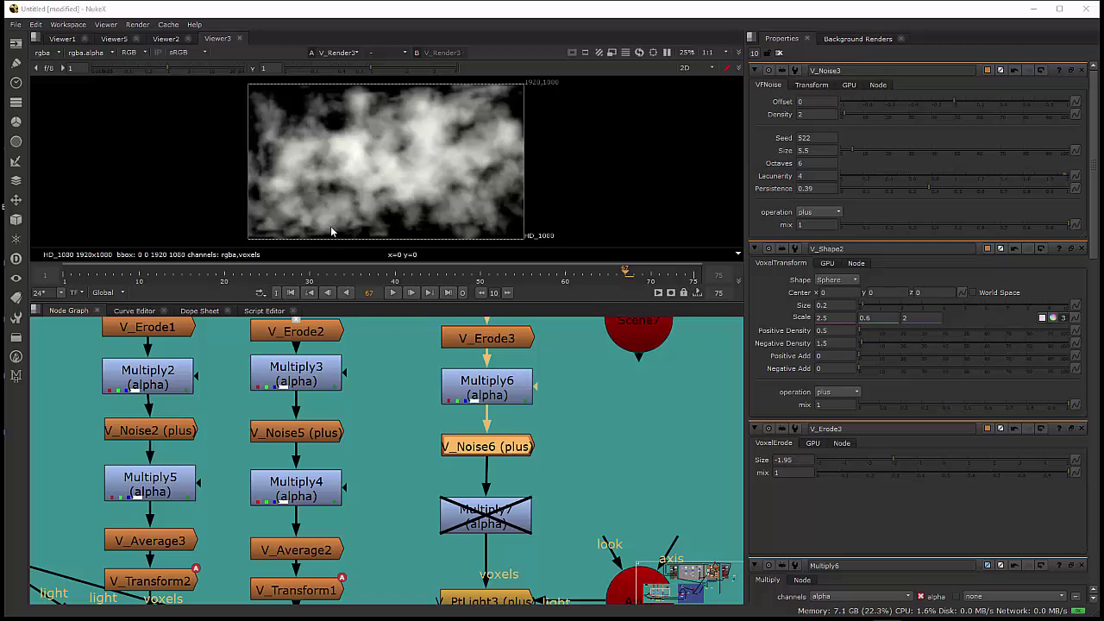
scroll(448, 384, up, 2)
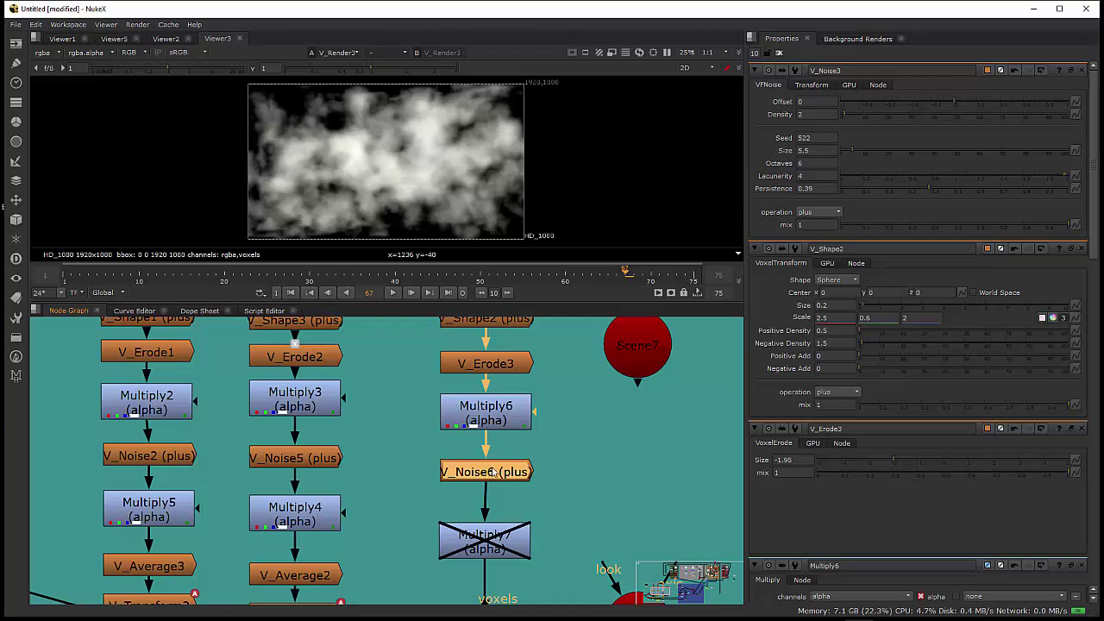
- Disable V_Noise6 in the third cloud column and select Multiply6 to review the cloud without the added noise
key(d)
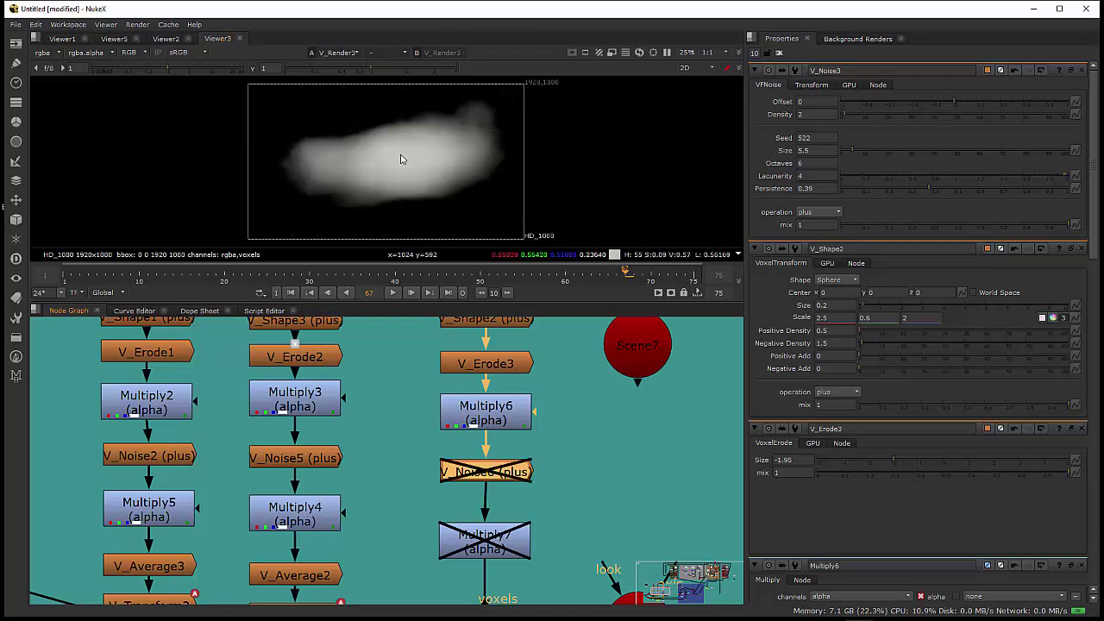
key(d)
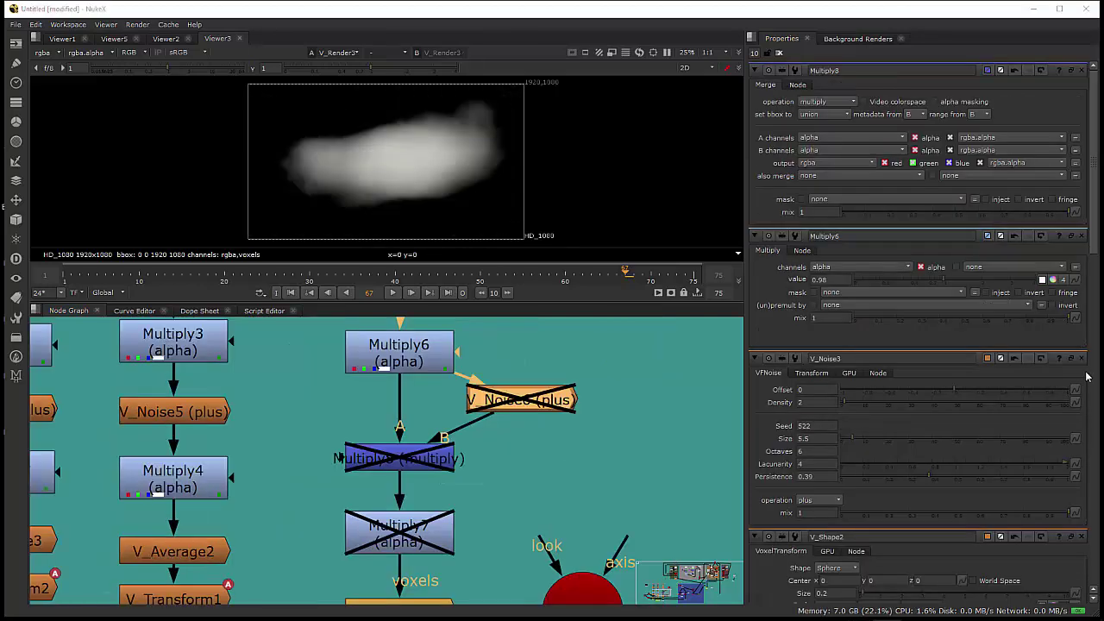
drag(474, 451, 472, 482)
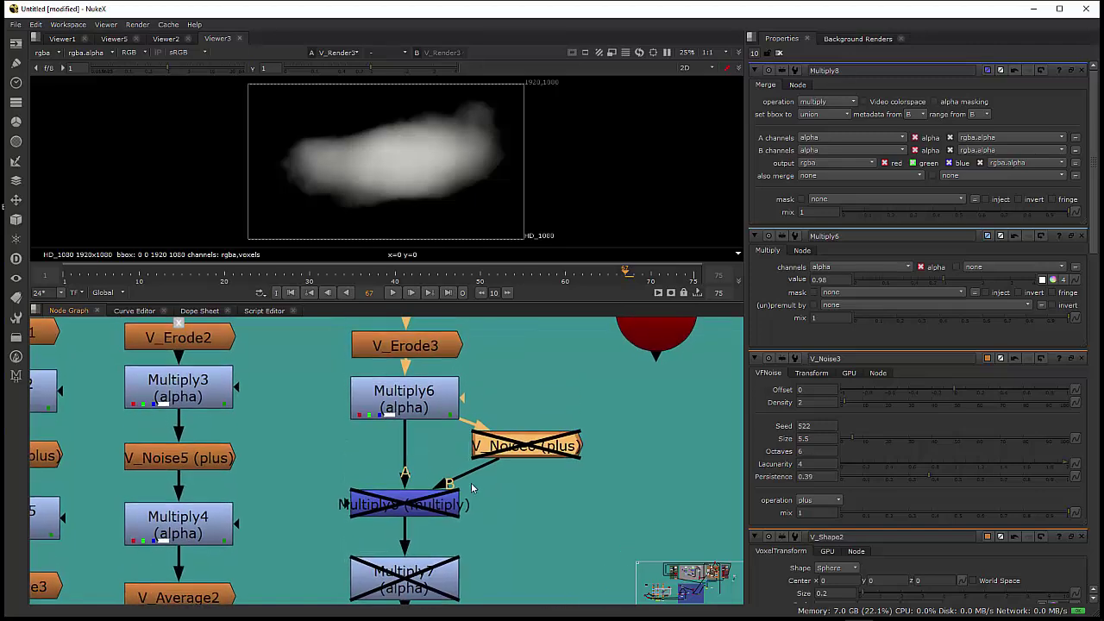
click(407, 402)
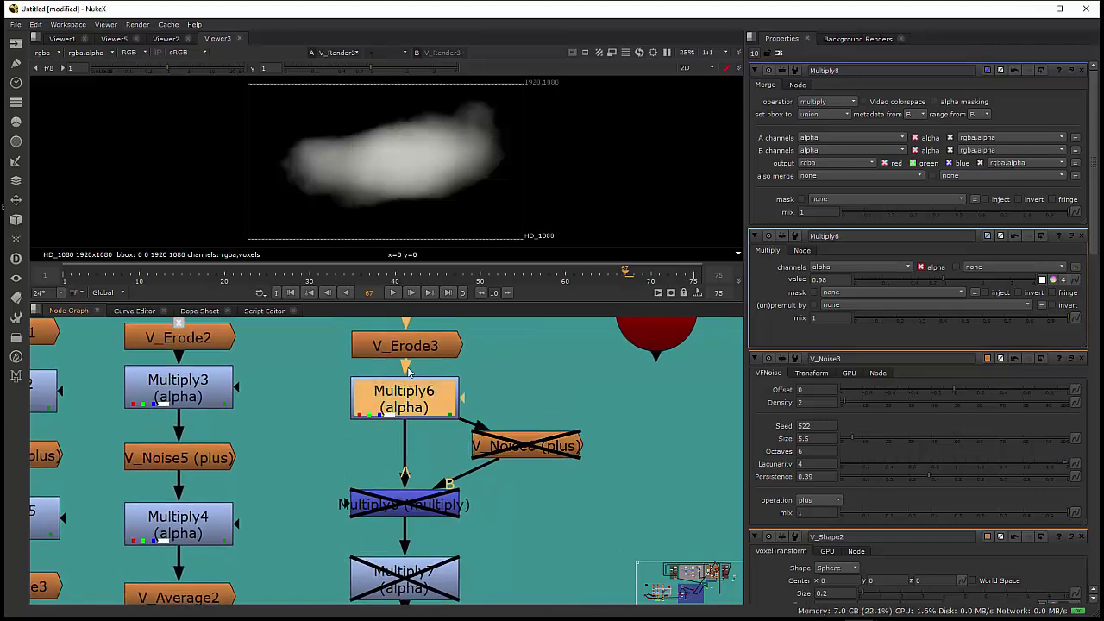
scroll(407, 369, up, 3)
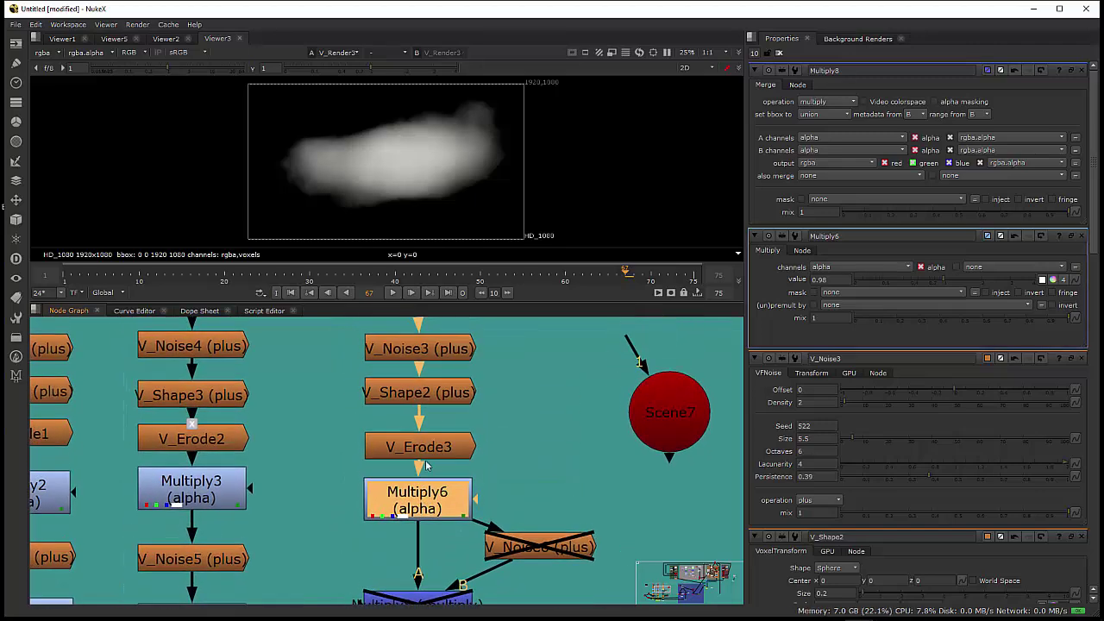
scroll(424, 458, down, 1)
scroll(424, 458, down, 2)
scroll(424, 458, up, 1)
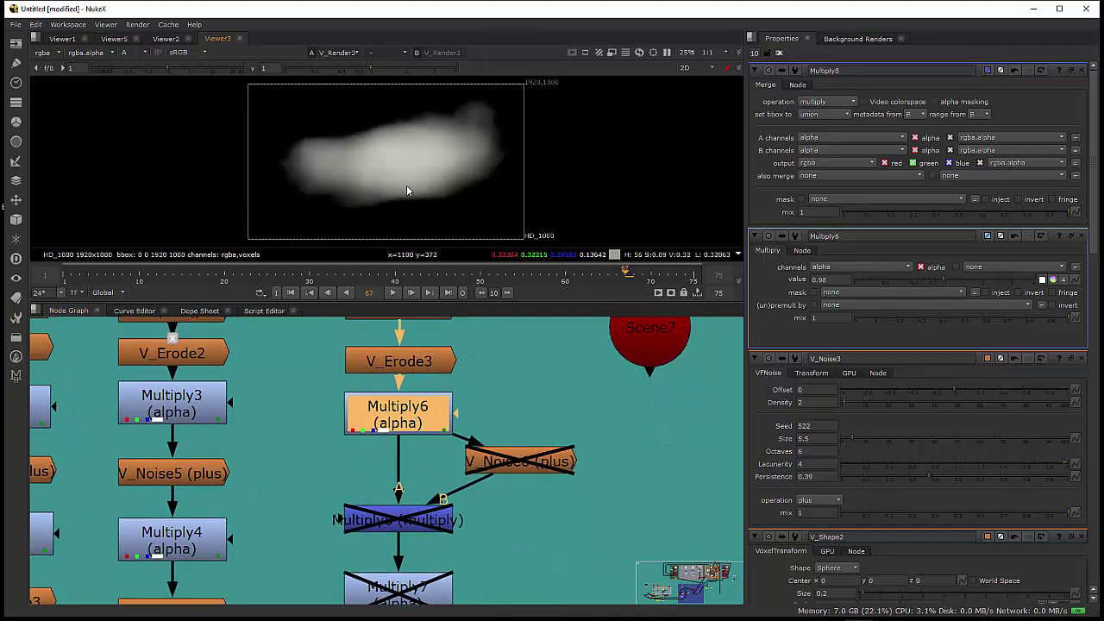
- Enable V_Noise6 and the Multiply8 merge that combines it with Multiply6
click(526, 473)
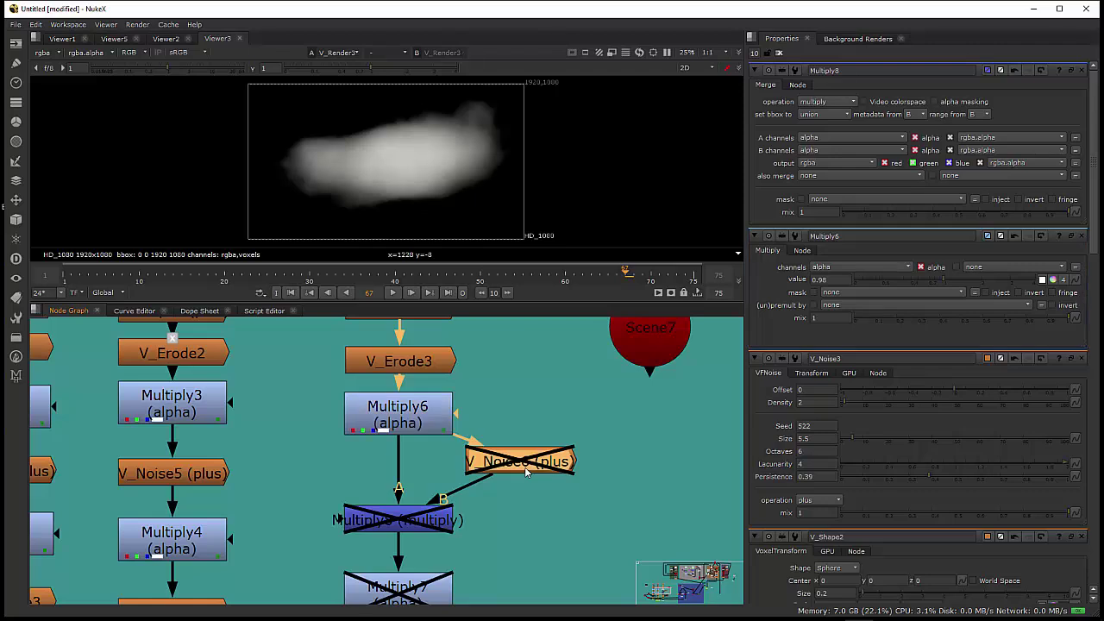
key(d)
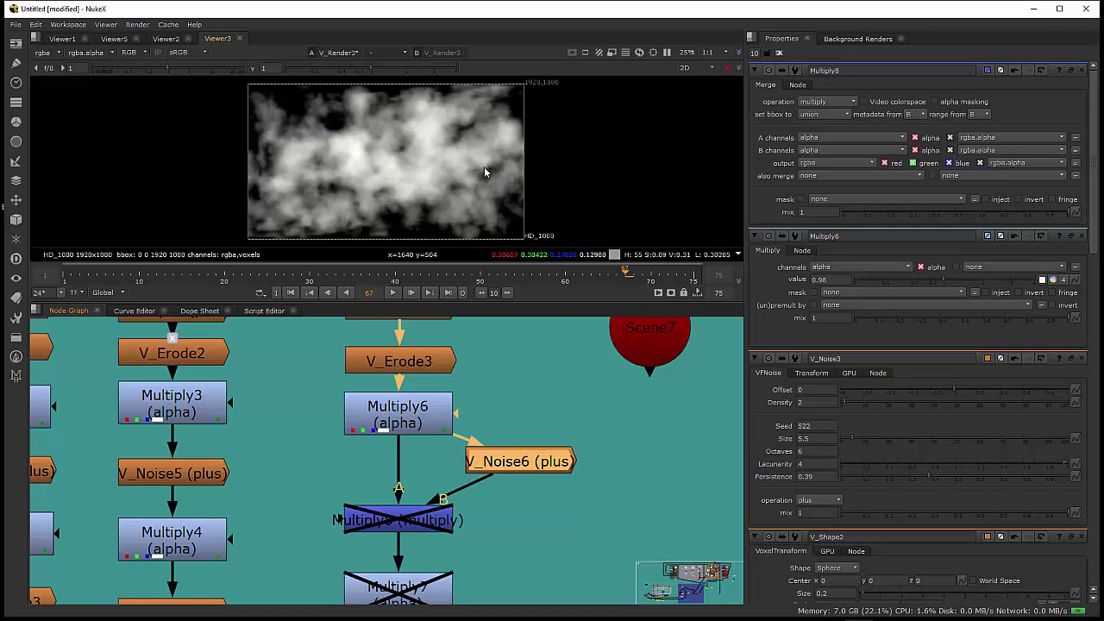
click(418, 529)
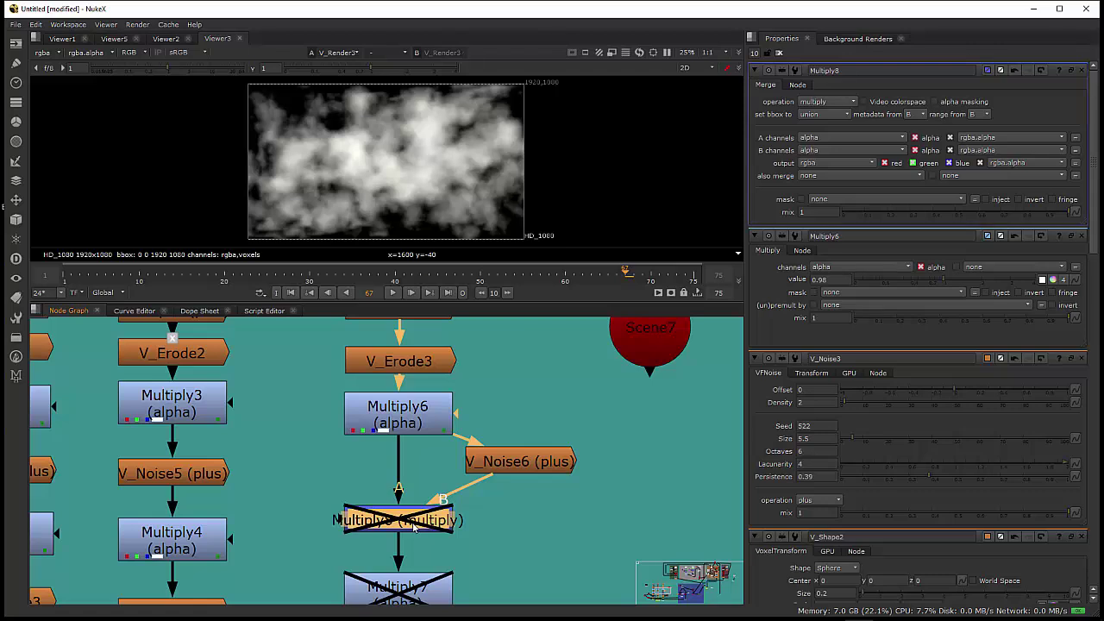
key(d)
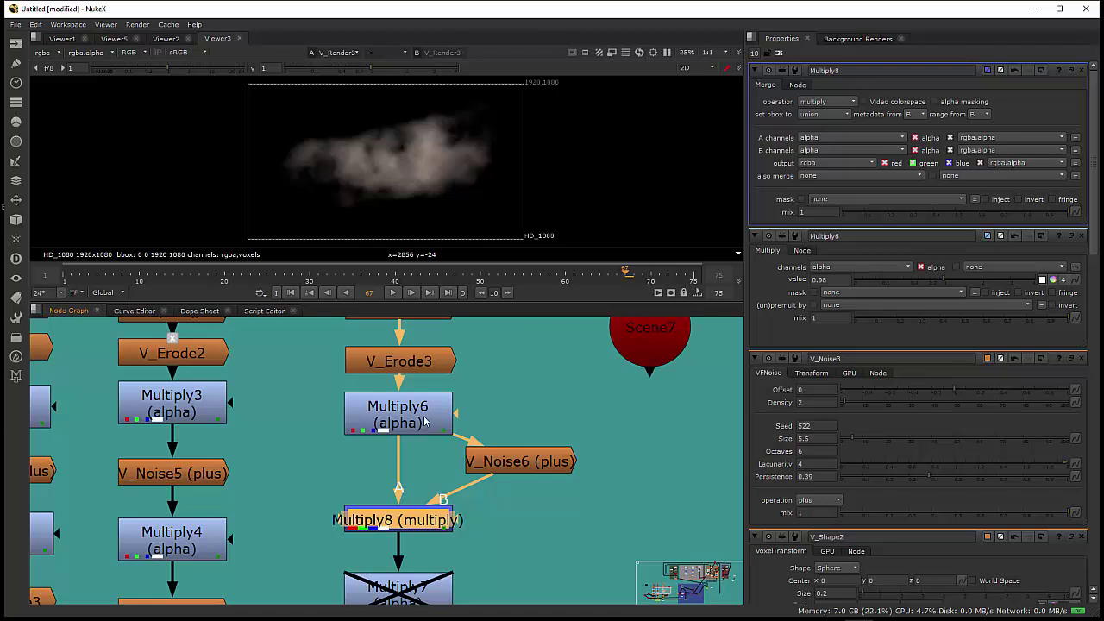
- Open V_Noise6's properties and set its size to 0.2
double_click(522, 466)
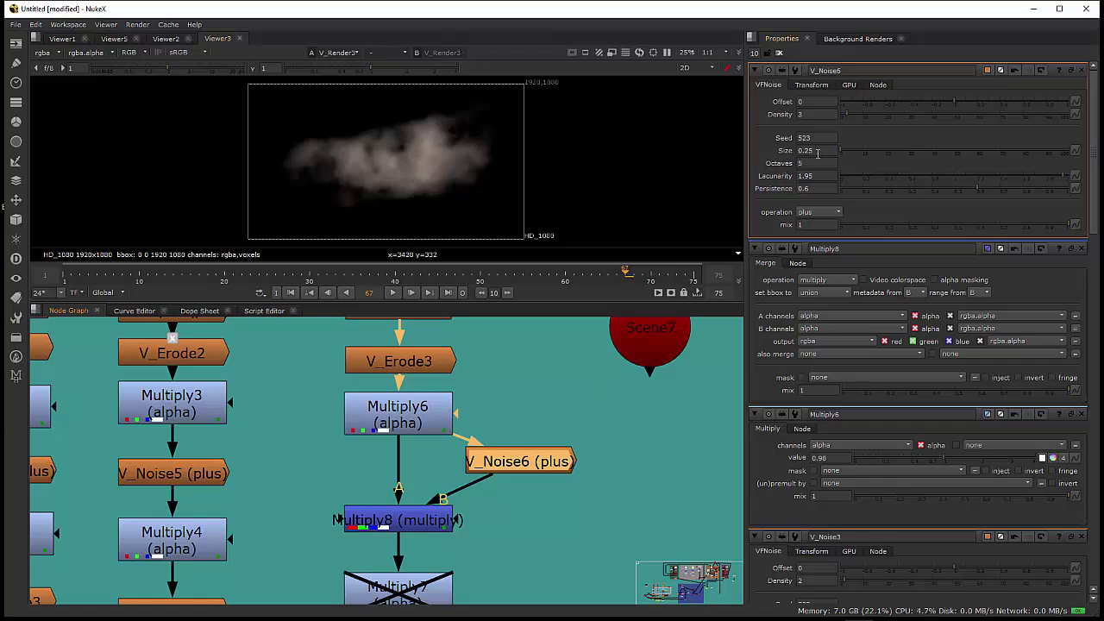
drag(818, 154, 780, 150)
text(0.5)
key(Return)
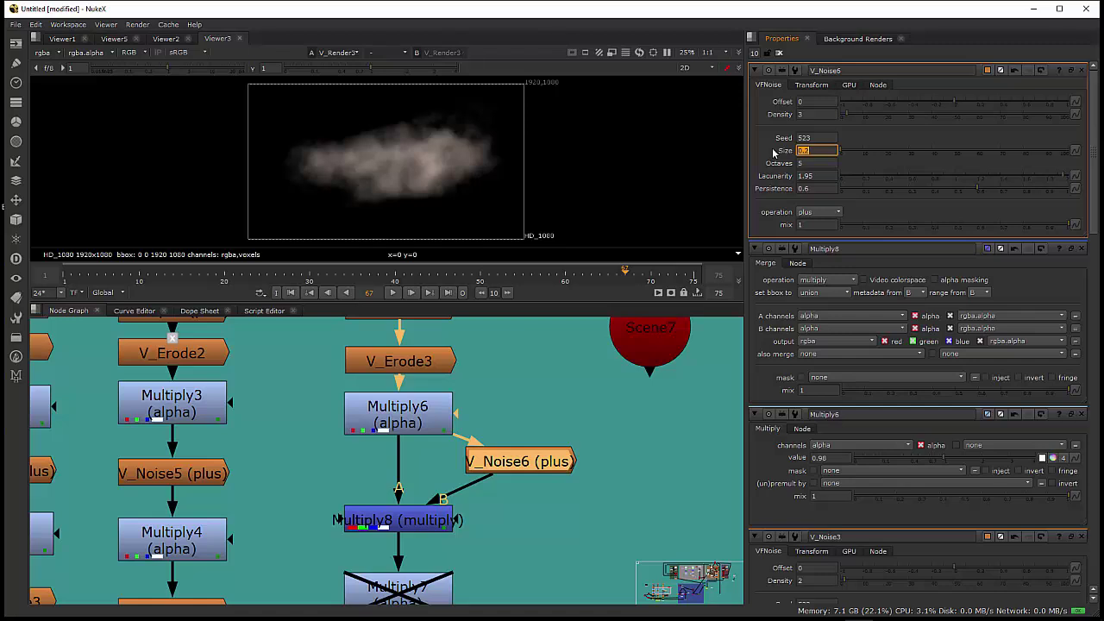
- Try V_Noise6 lacunarity values of 0.77 and 1.71, and set it to 1.79
drag(989, 176, 929, 180)
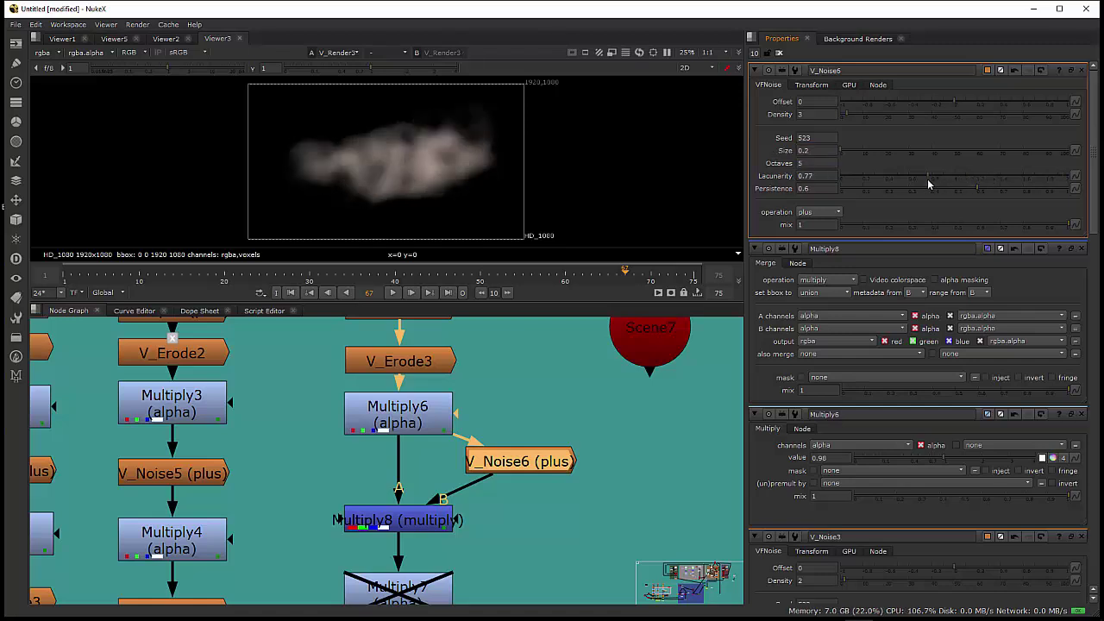
click(1016, 177)
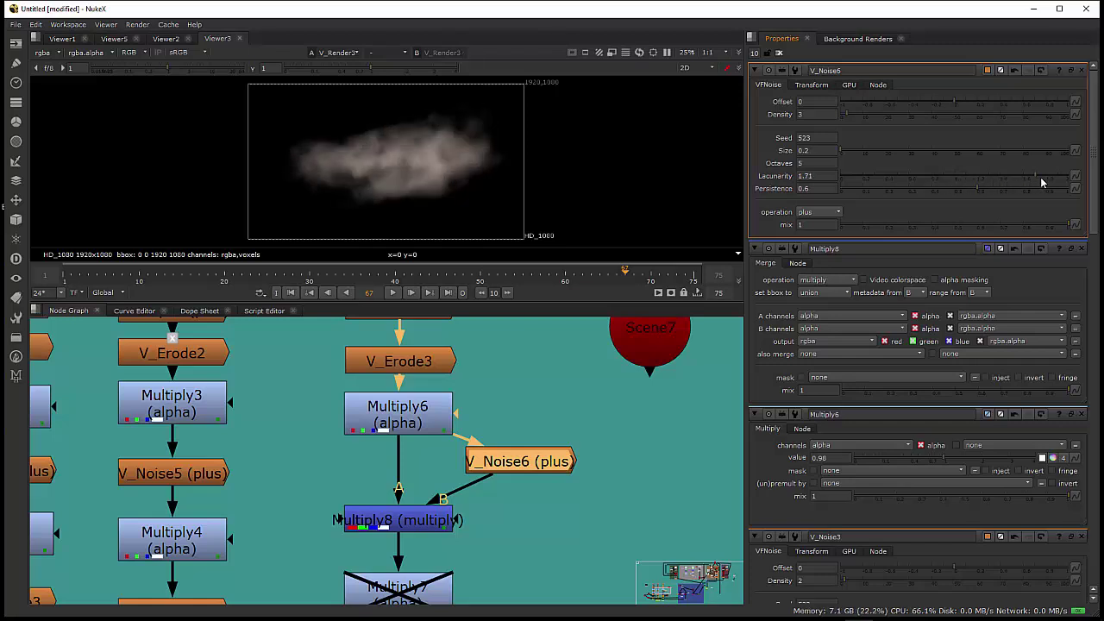
drag(1041, 177, 1045, 178)
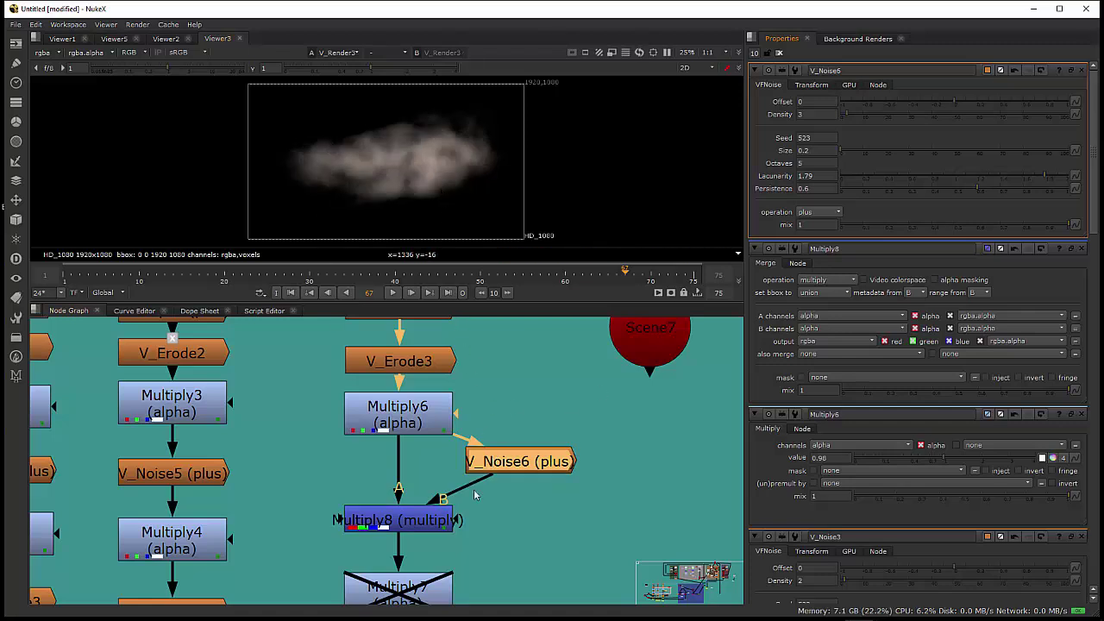
- Enable Multiply7 below Multiply8 and set its alpha multiply value to 2.28
drag(465, 545, 462, 435)
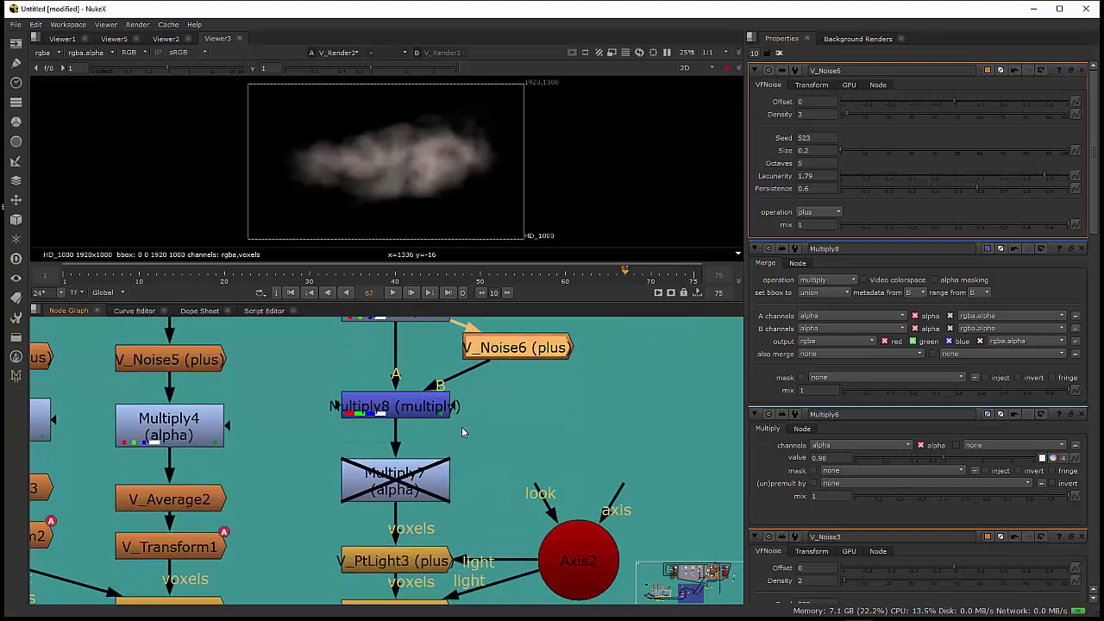
click(412, 479)
key(d)
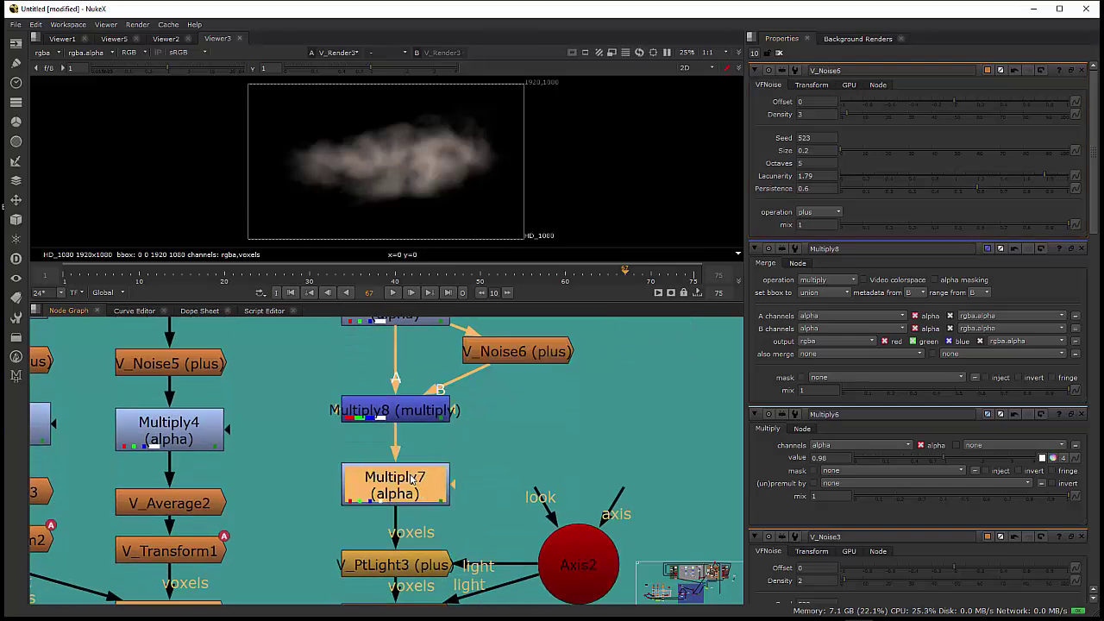
double_click(412, 480)
drag(945, 112, 994, 124)
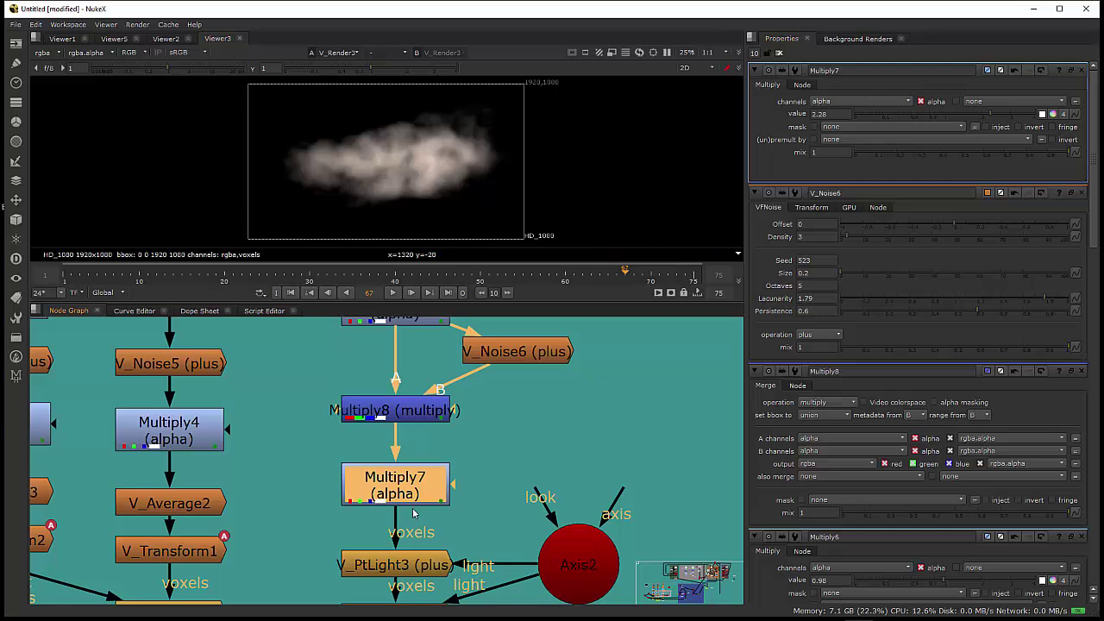
- Move the V_PtLight3 and Axis2 nodes slightly upward in the node graph
scroll(409, 448, down, 3)
drag(414, 497, 414, 483)
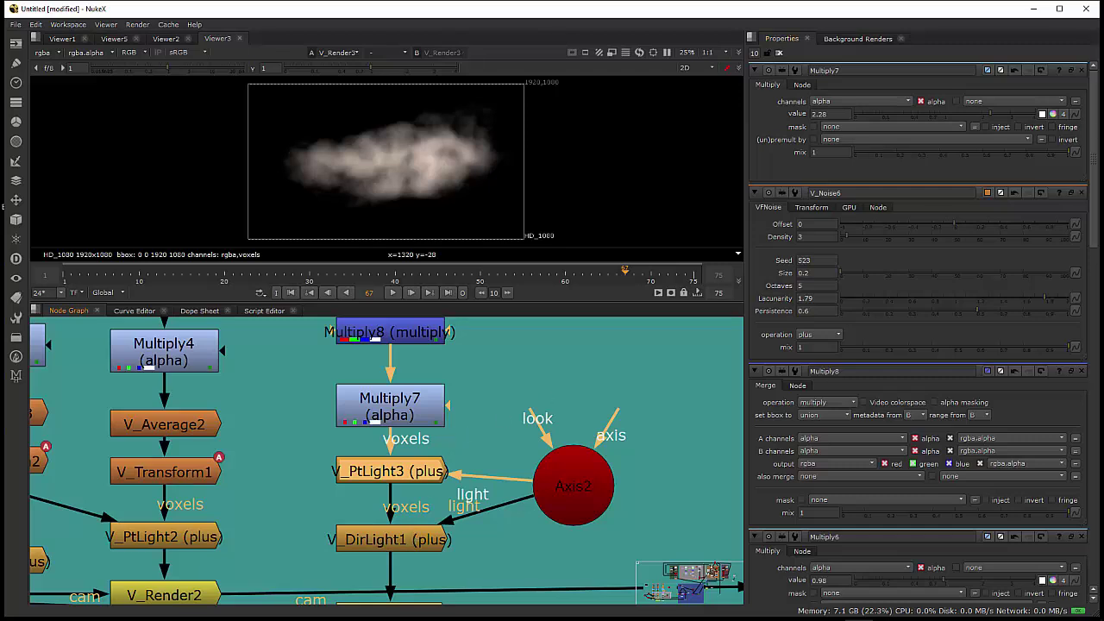
click(572, 483)
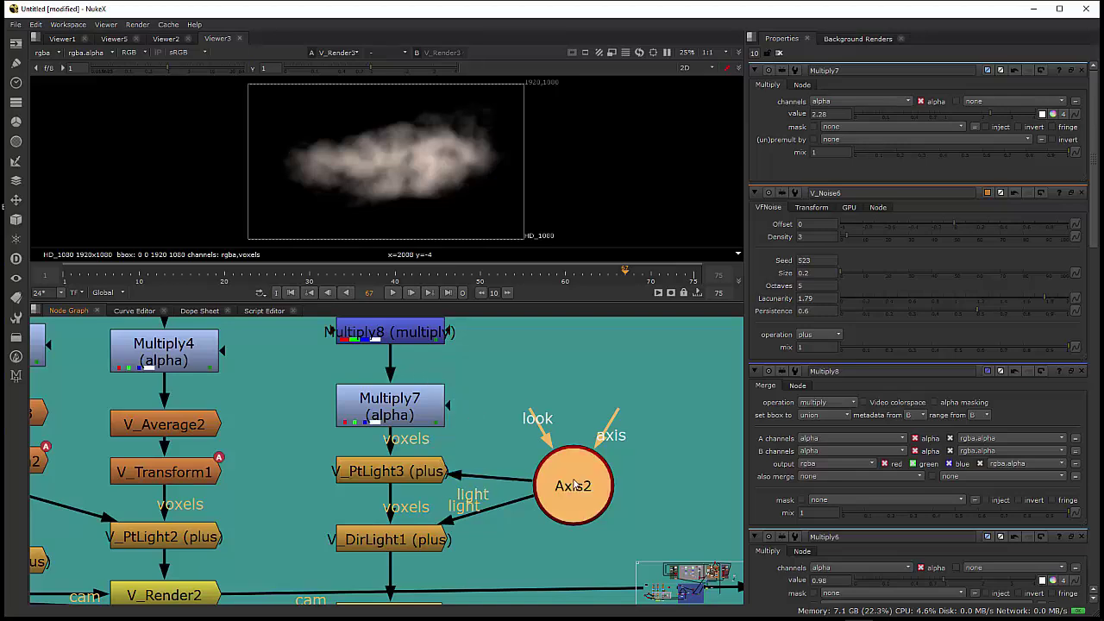
drag(575, 485, 576, 470)
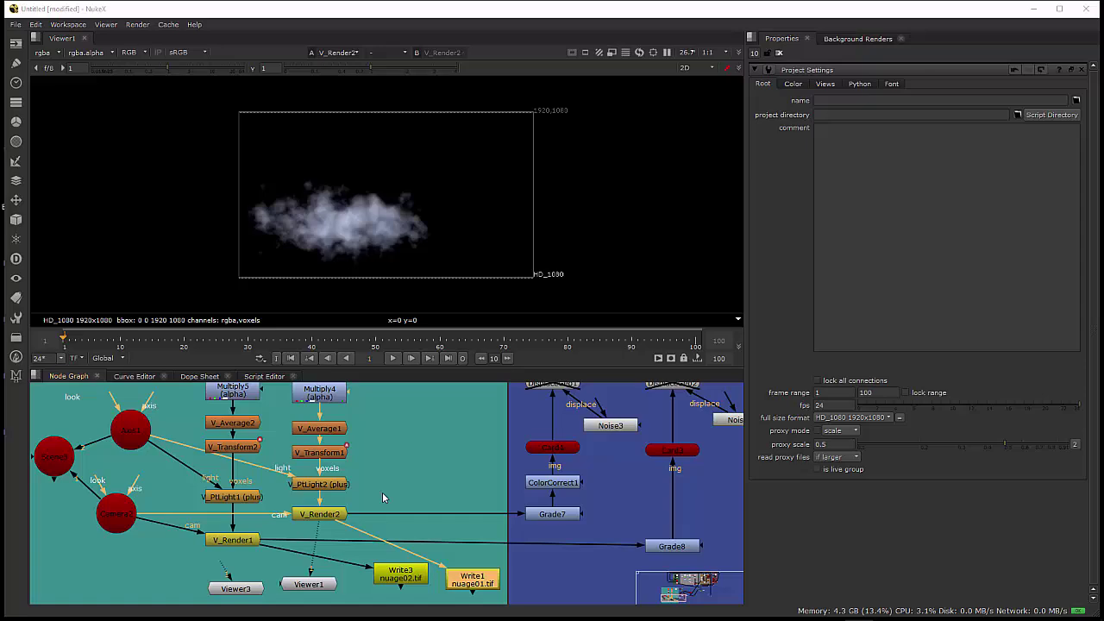
- Move the V_Average1 and V_Transform1 nodes slightly upward in the column above V_PtLight2
scroll(384, 498, up, 5)
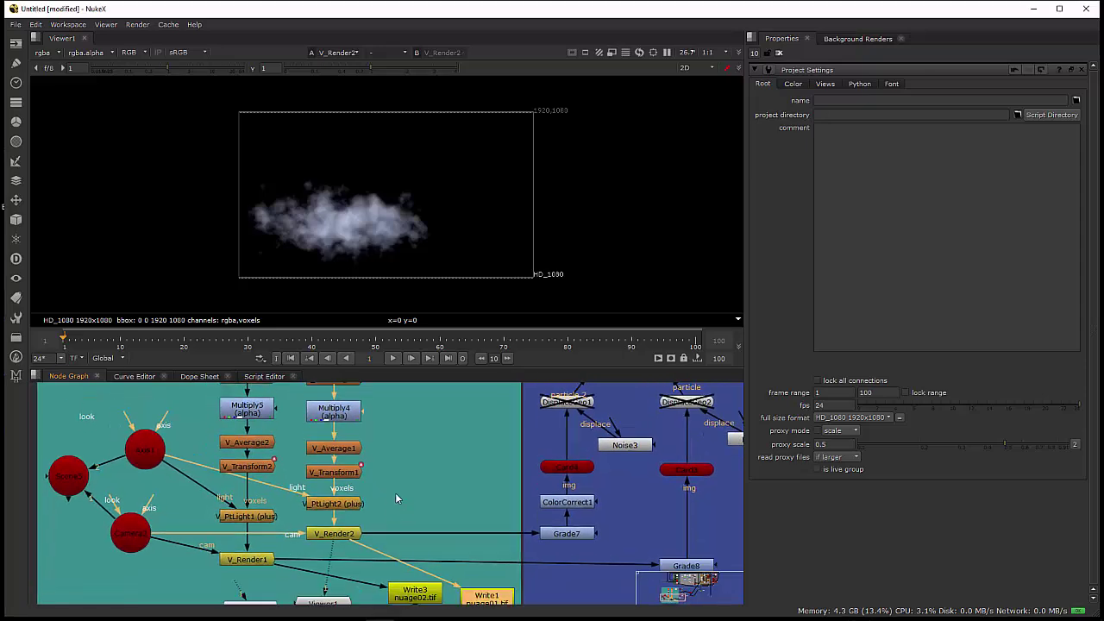
drag(378, 437, 370, 524)
drag(358, 428, 360, 418)
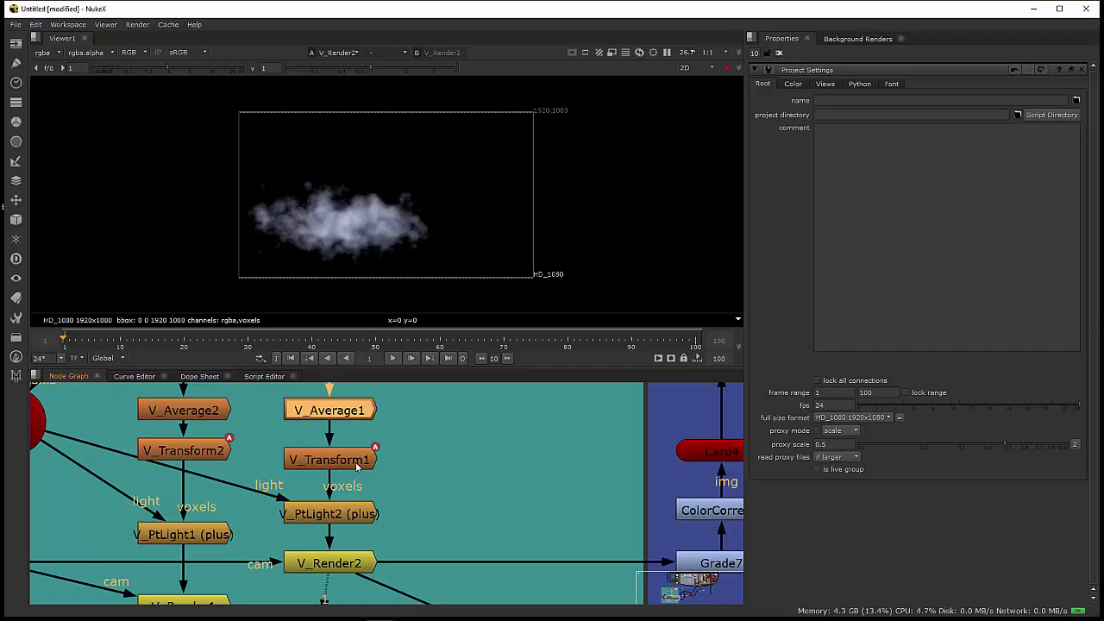
drag(352, 466, 352, 457)
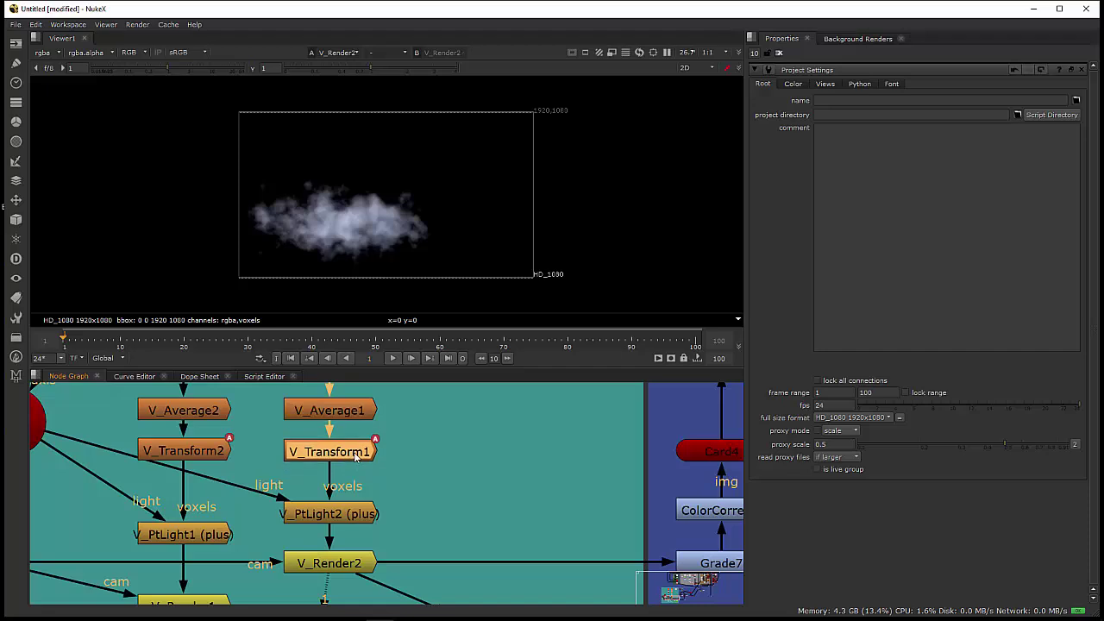
- Open V_Transform1's properties and remove the animation from its translate X and rotate Y values
double_click(352, 457)
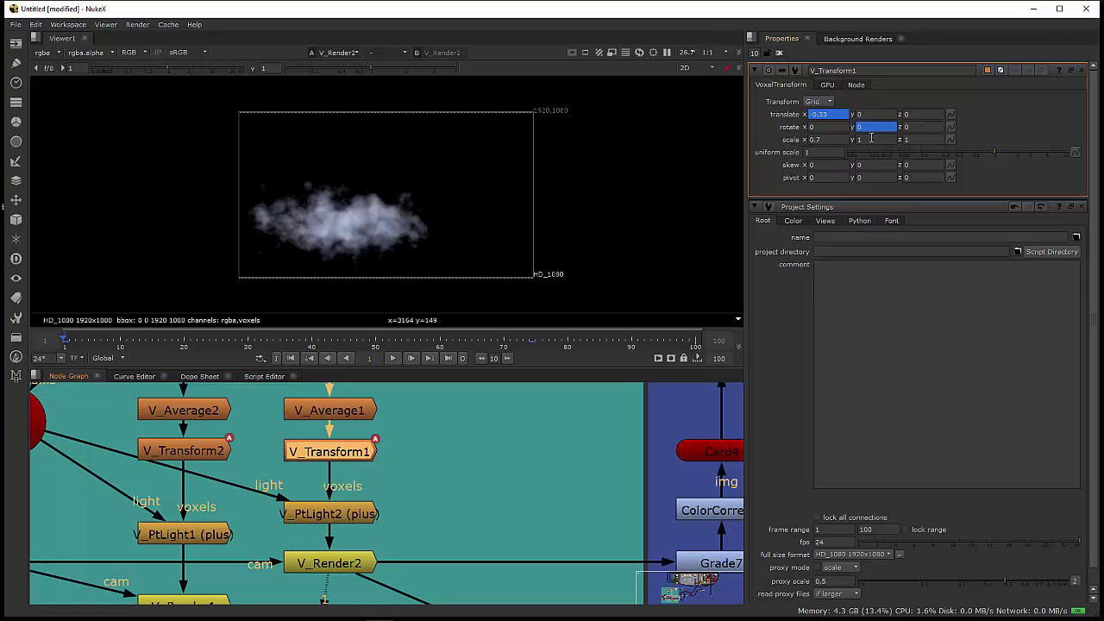
right_click(833, 117)
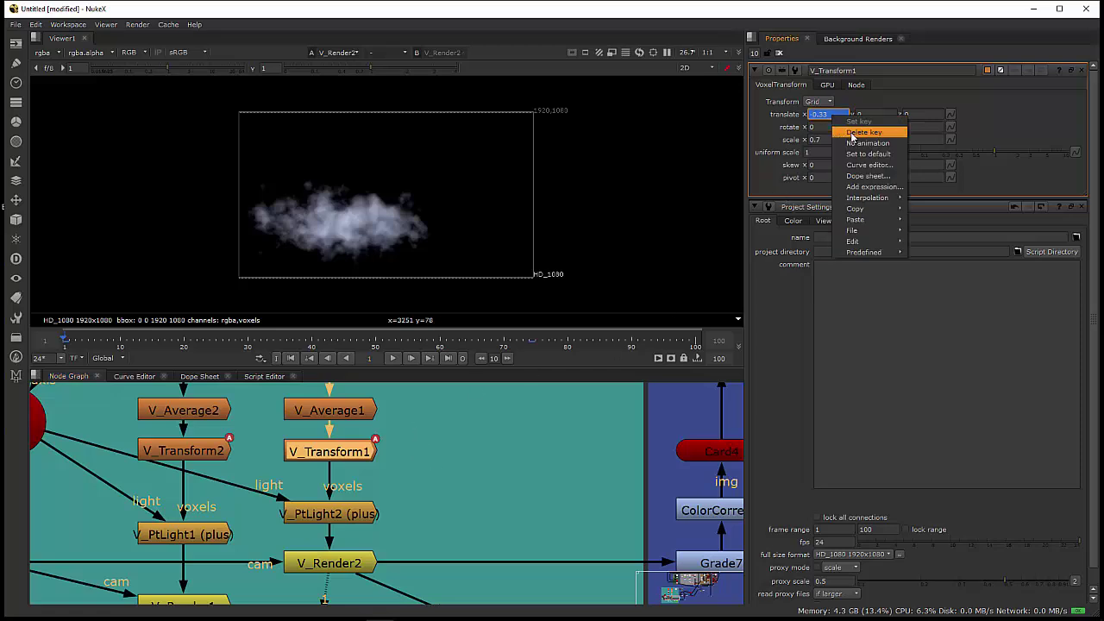
click(859, 143)
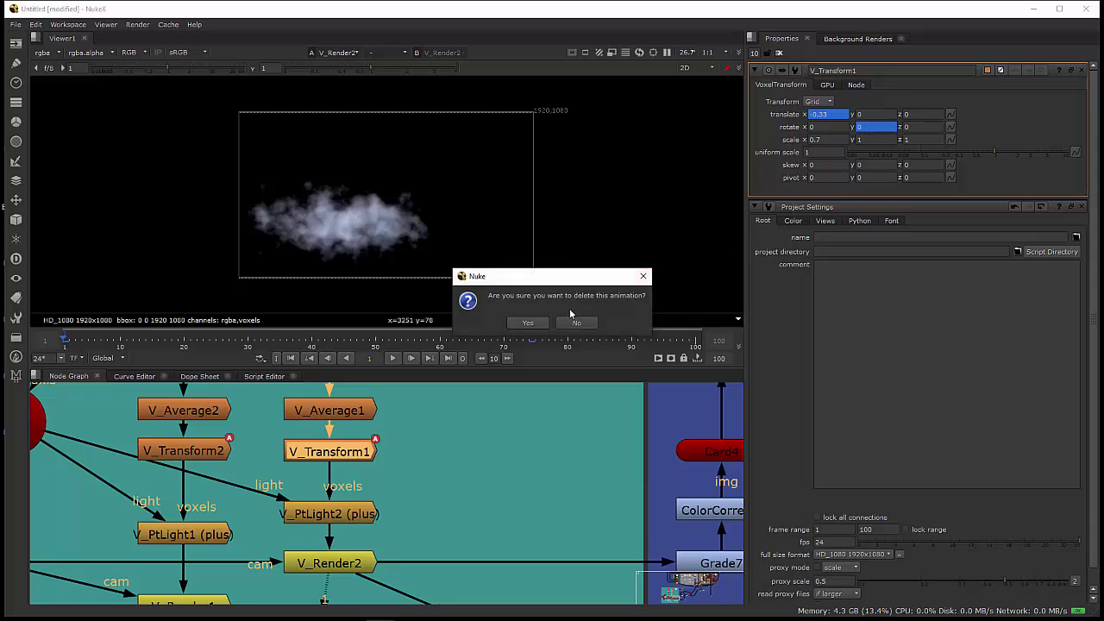
click(528, 322)
right_click(875, 134)
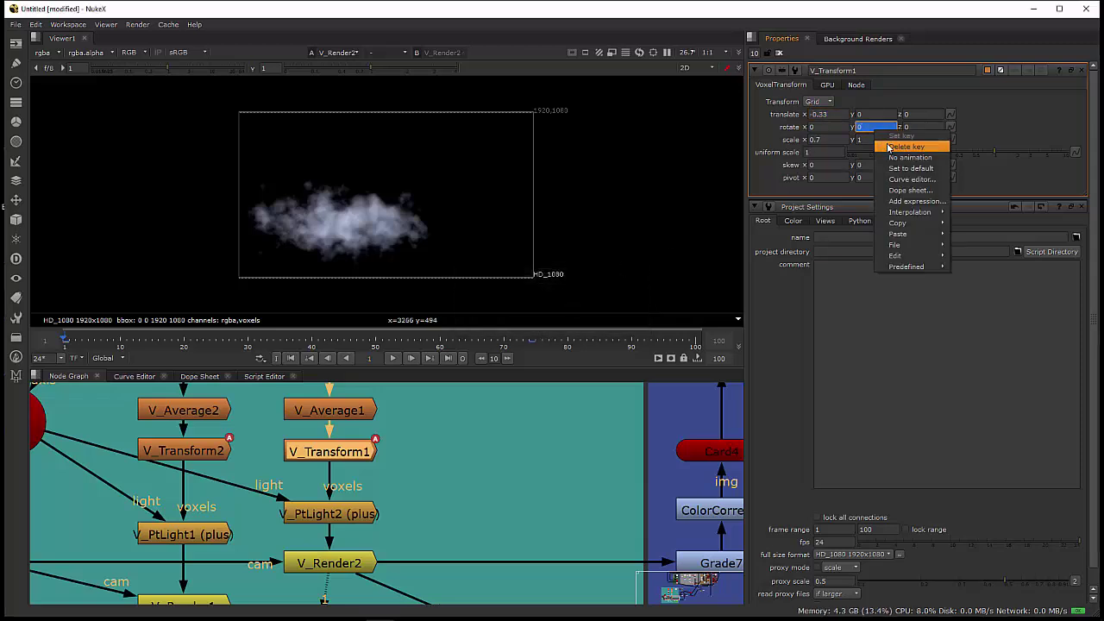
click(893, 157)
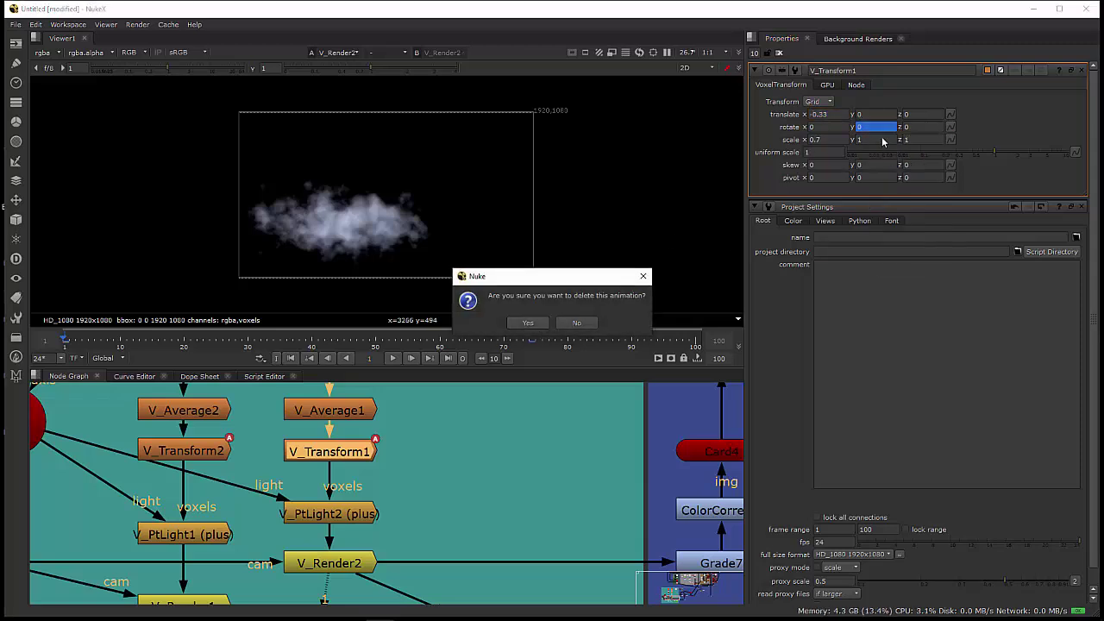
click(528, 322)
- Set V_Transform1's translate X to 0 and translate Y to 0.2
click(830, 114)
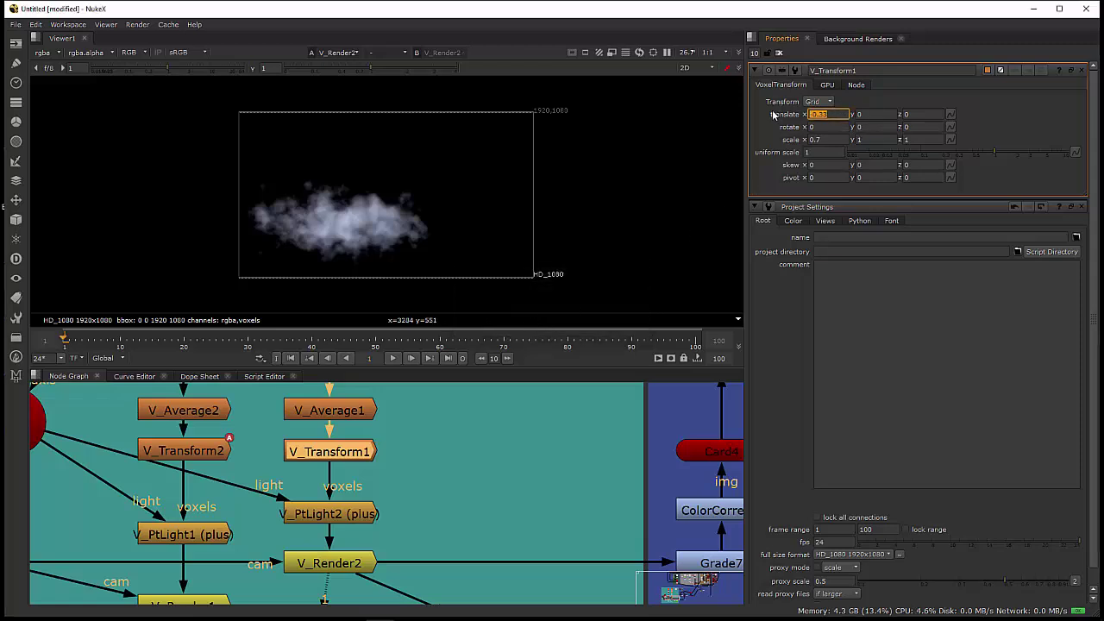
text(0)
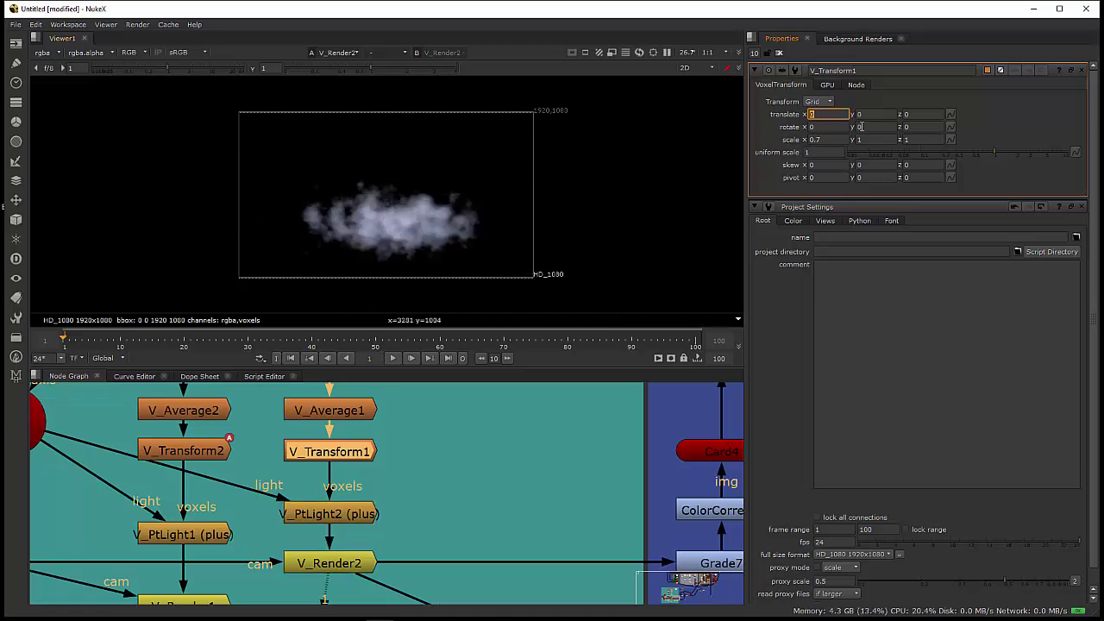
click(884, 114)
text(.)
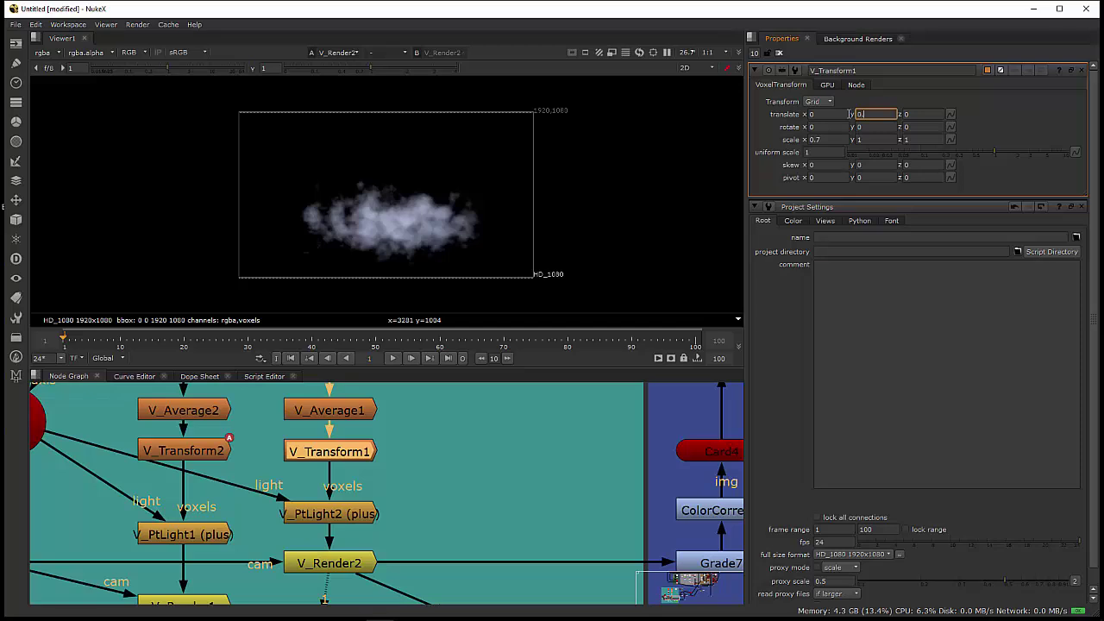
text(2)
key(Return)
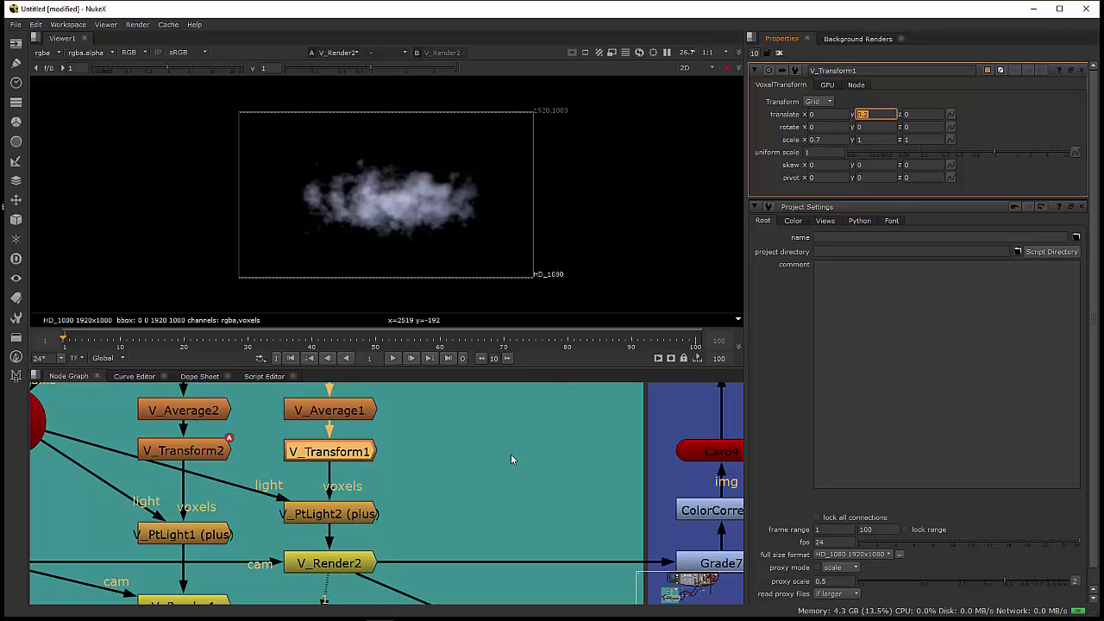
- Align the Viewer1 node beneath V_Render2 in the node graph
scroll(511, 454, down, 4)
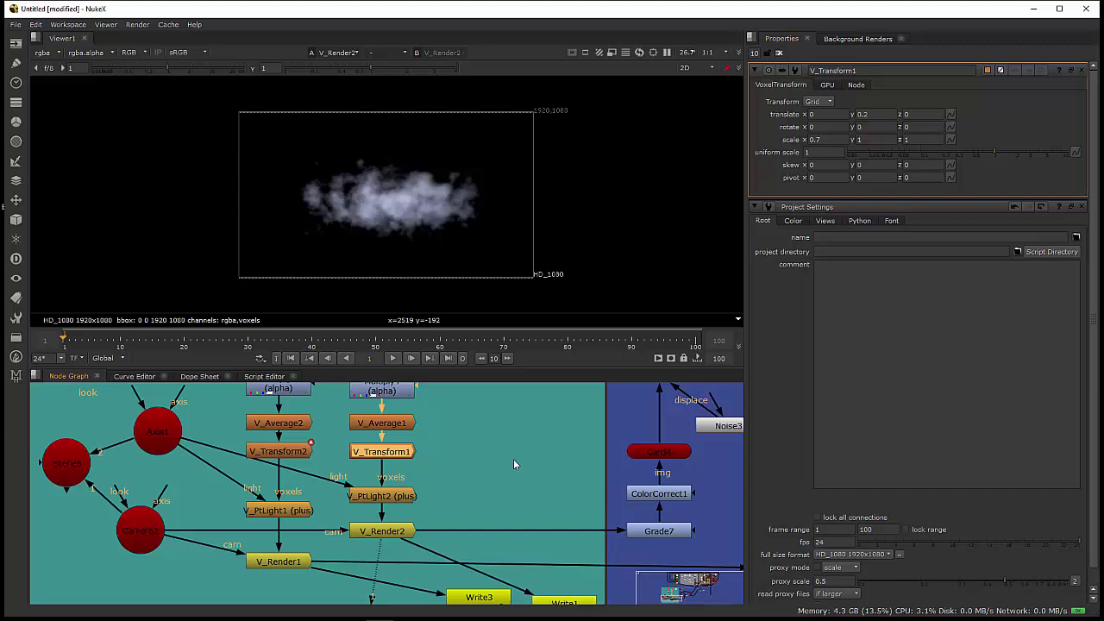
drag(513, 463, 489, 443)
drag(459, 483, 436, 435)
drag(332, 538, 343, 541)
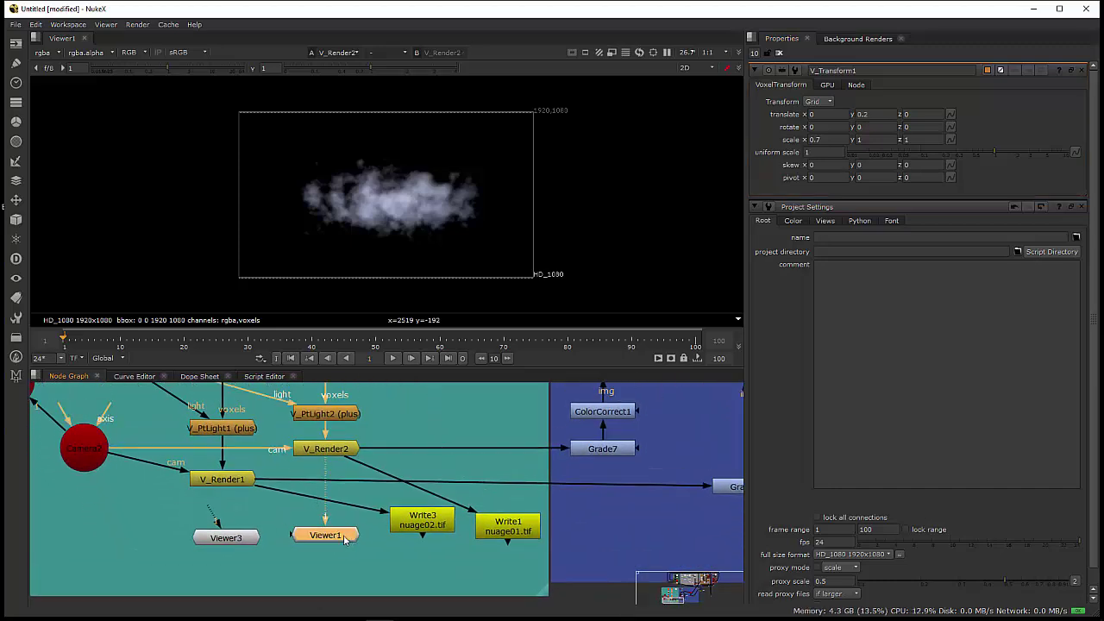
- Delete the disabled DisplaceGeo1 node and its Noise3 node, leaving Card4 linked directly to ParticleEmitter2
drag(463, 479, 311, 496)
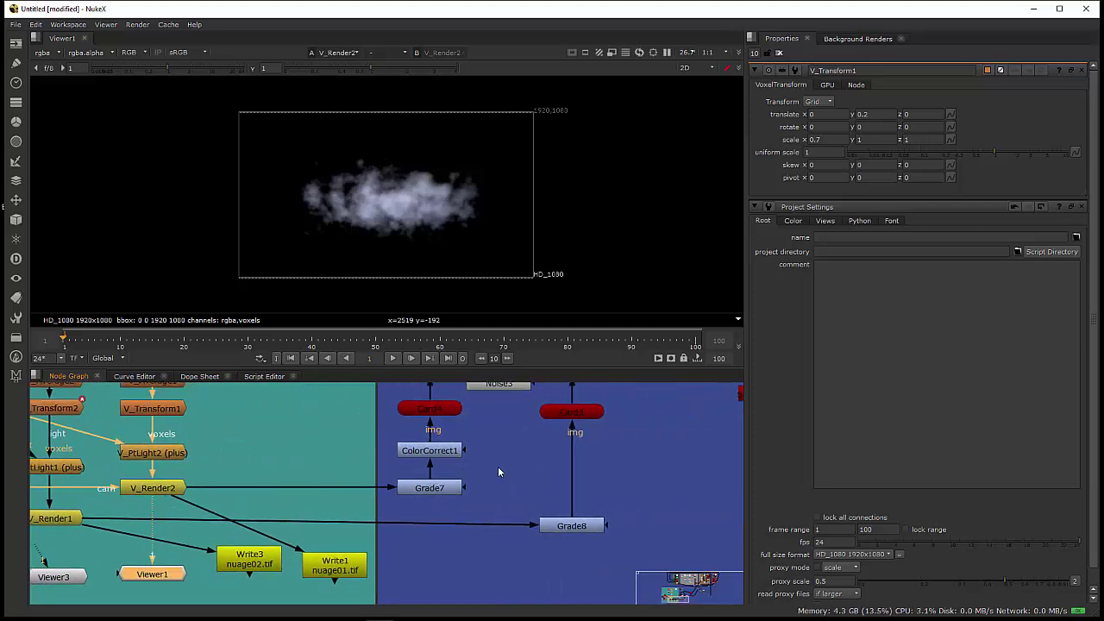
drag(497, 466, 477, 537)
click(439, 507)
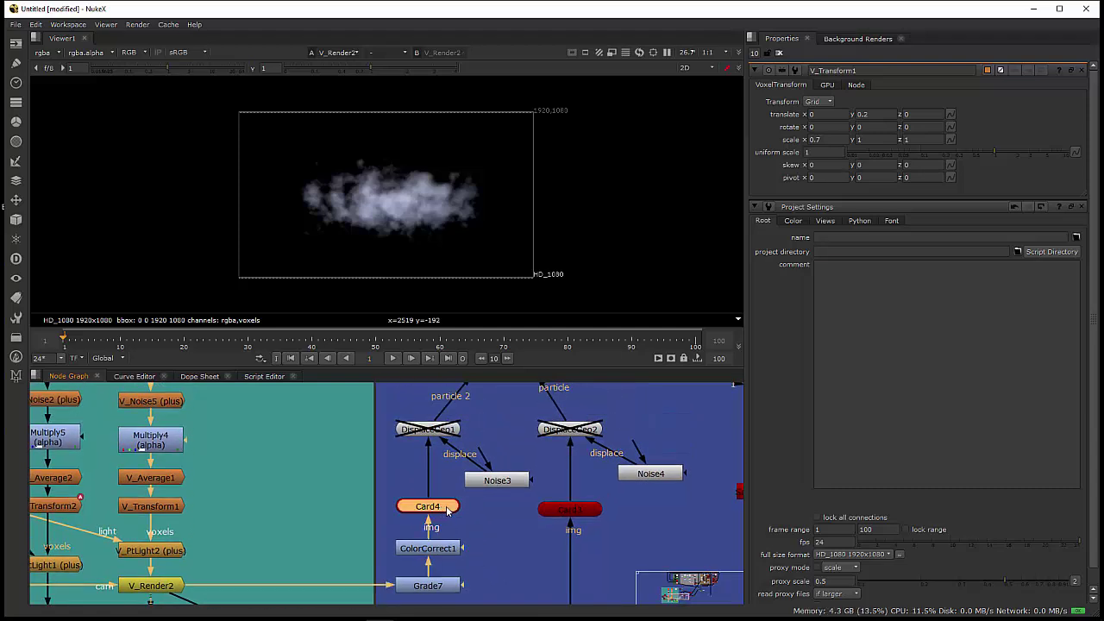
drag(446, 464, 433, 514)
click(431, 484)
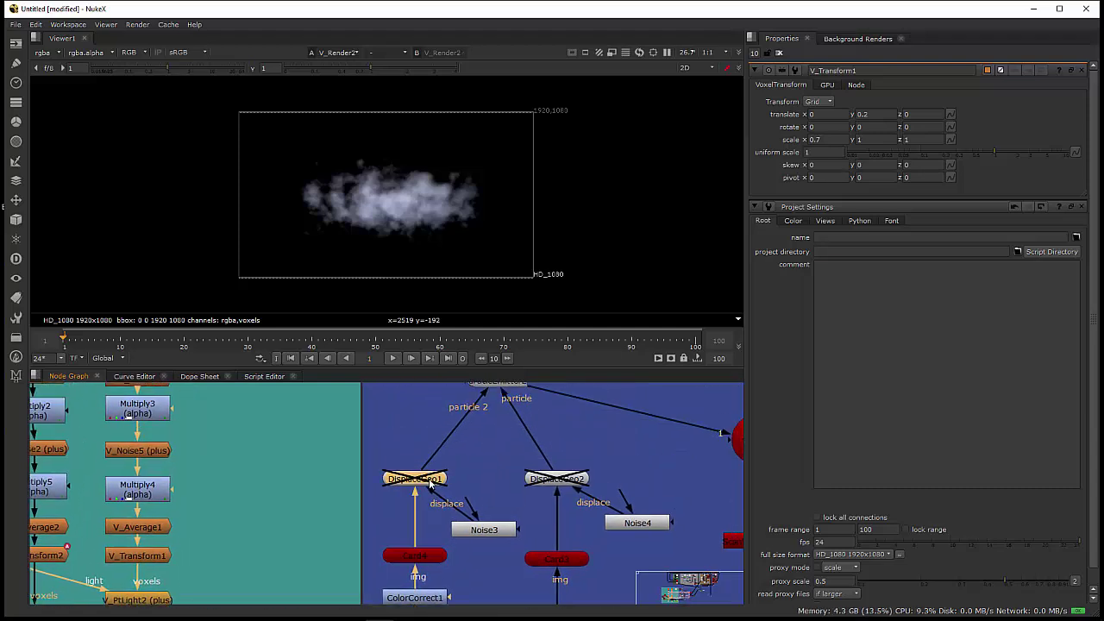
key(Delete)
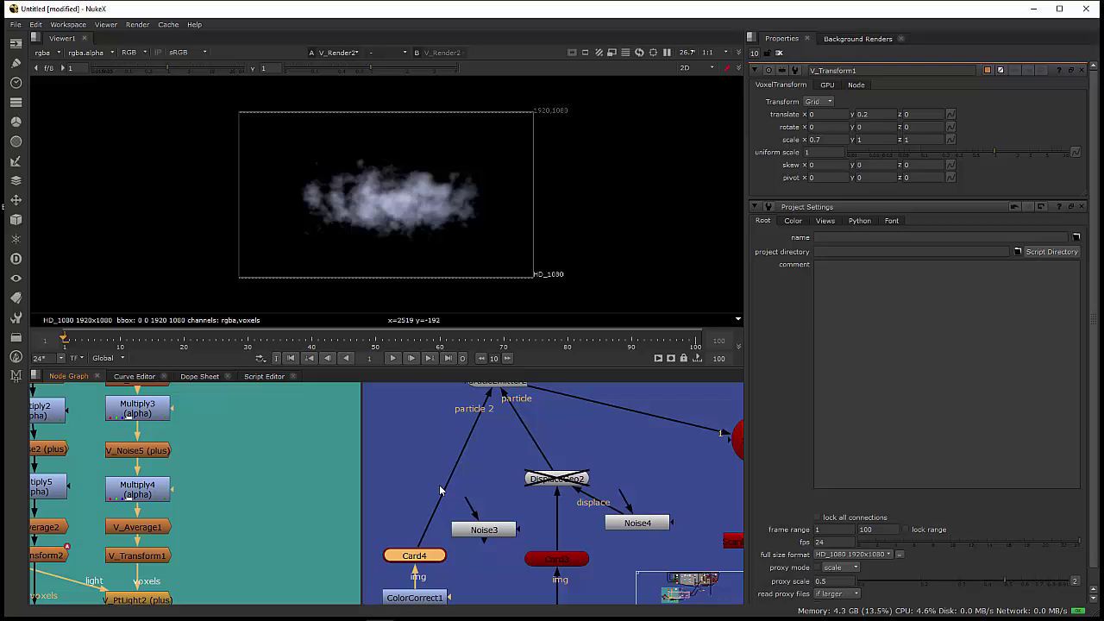
click(489, 532)
key(Delete)
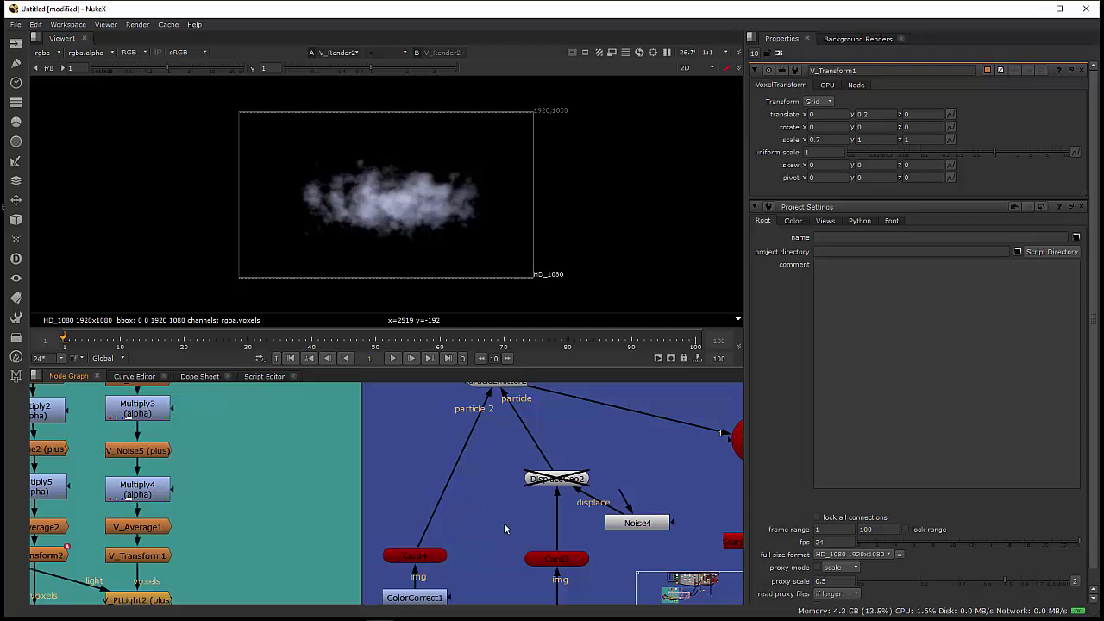
- Delete the disabled DisplaceGeo2 node above Card3 and the Noise4 node that feeds it
click(565, 485)
key(Delete)
click(625, 521)
key(Delete)
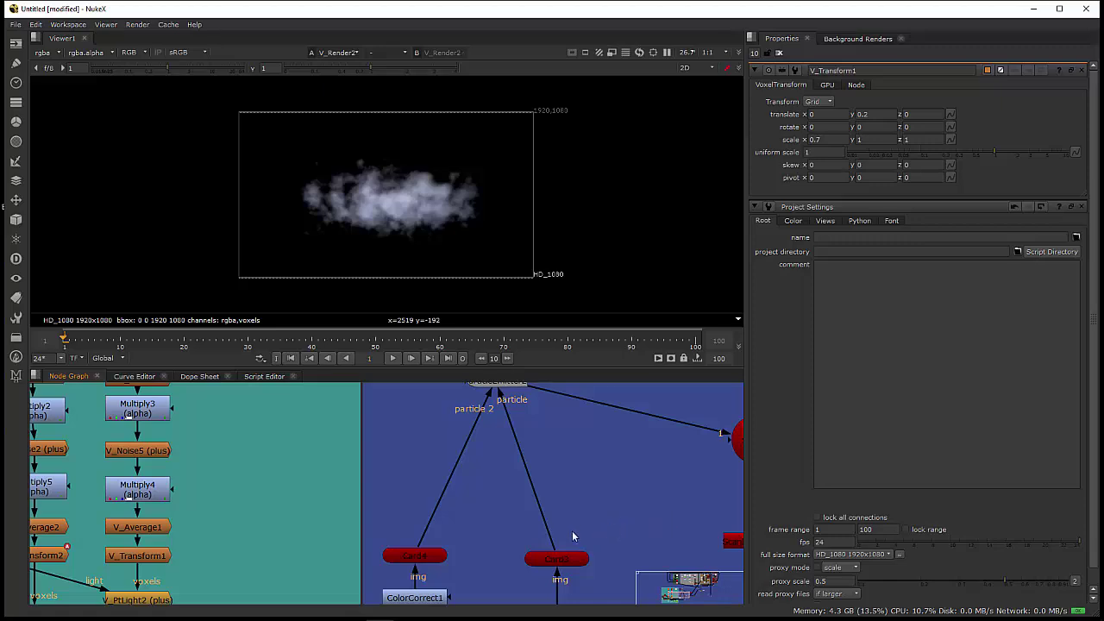
- Examine how the two cloud renders pass through their grade nodes and cards into ParticleEmitter2 and the scene
drag(511, 528, 499, 491)
click(526, 521)
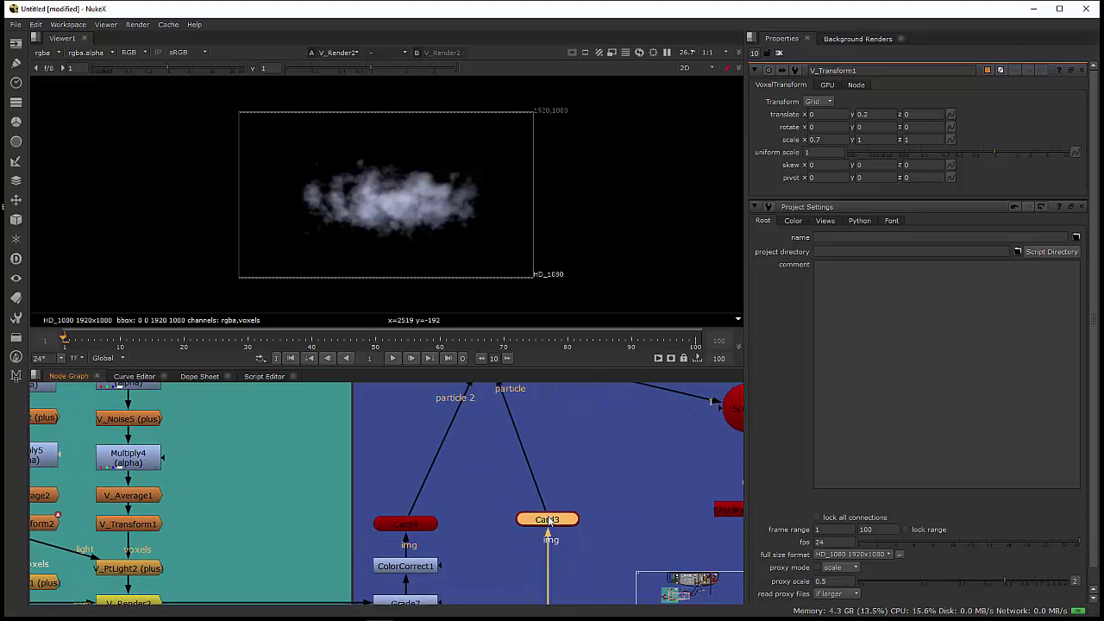
drag(498, 549, 641, 432)
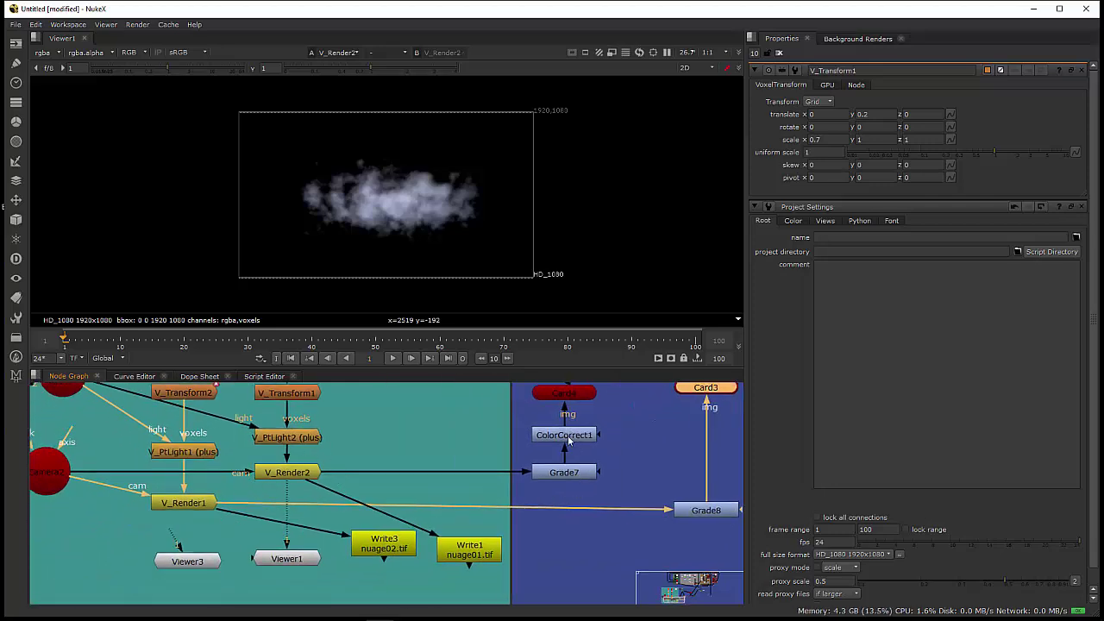
drag(586, 463, 523, 521)
drag(565, 418, 554, 492)
drag(548, 438, 491, 533)
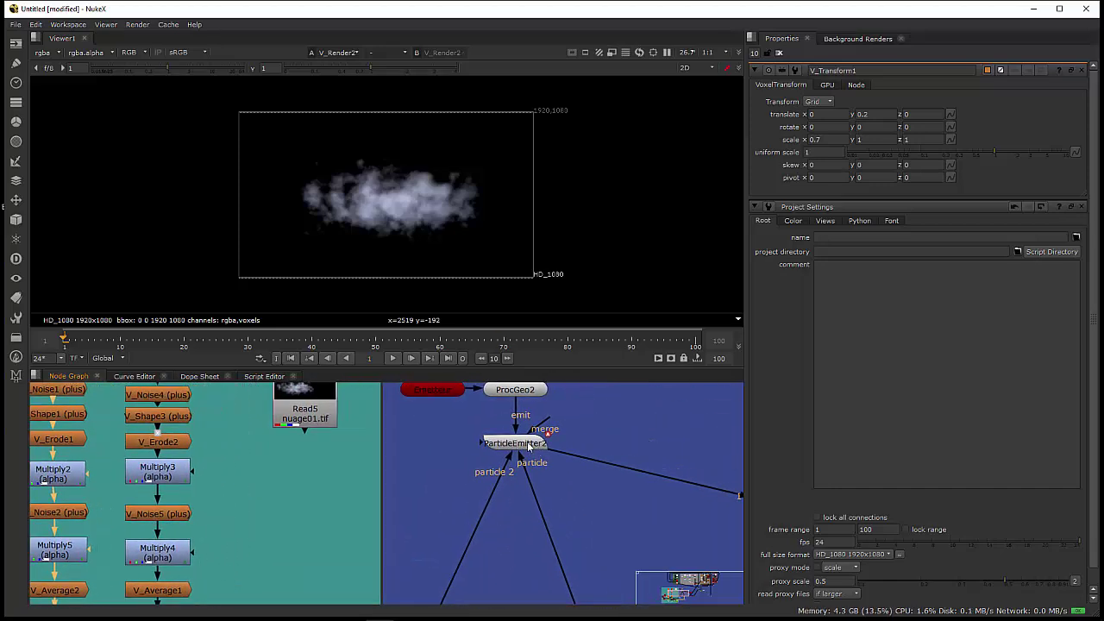
drag(505, 421, 509, 447)
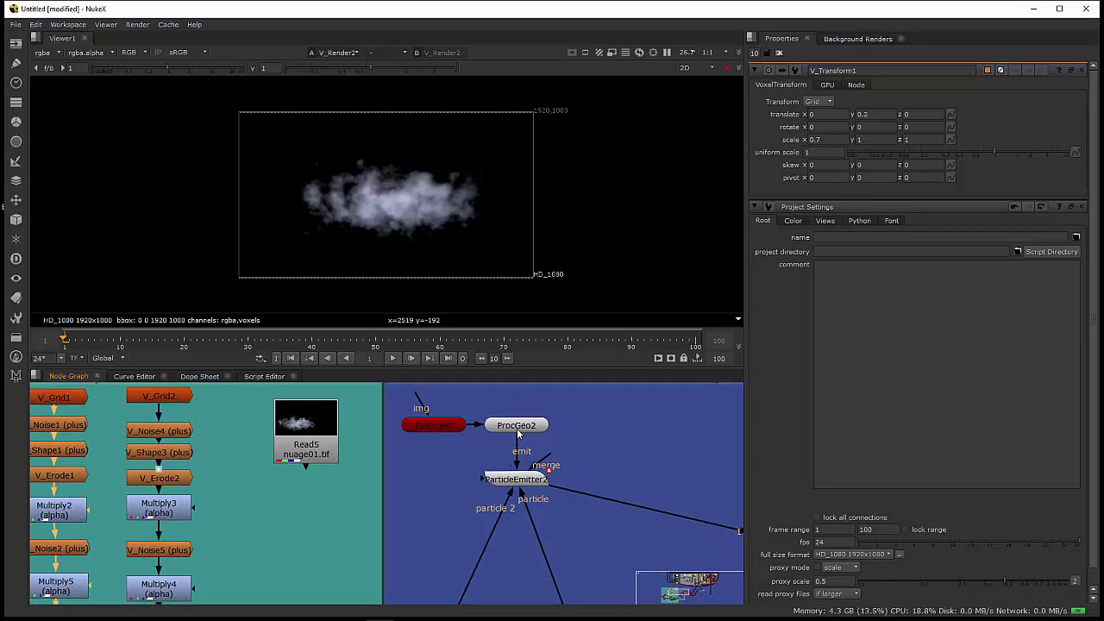
drag(591, 487, 496, 422)
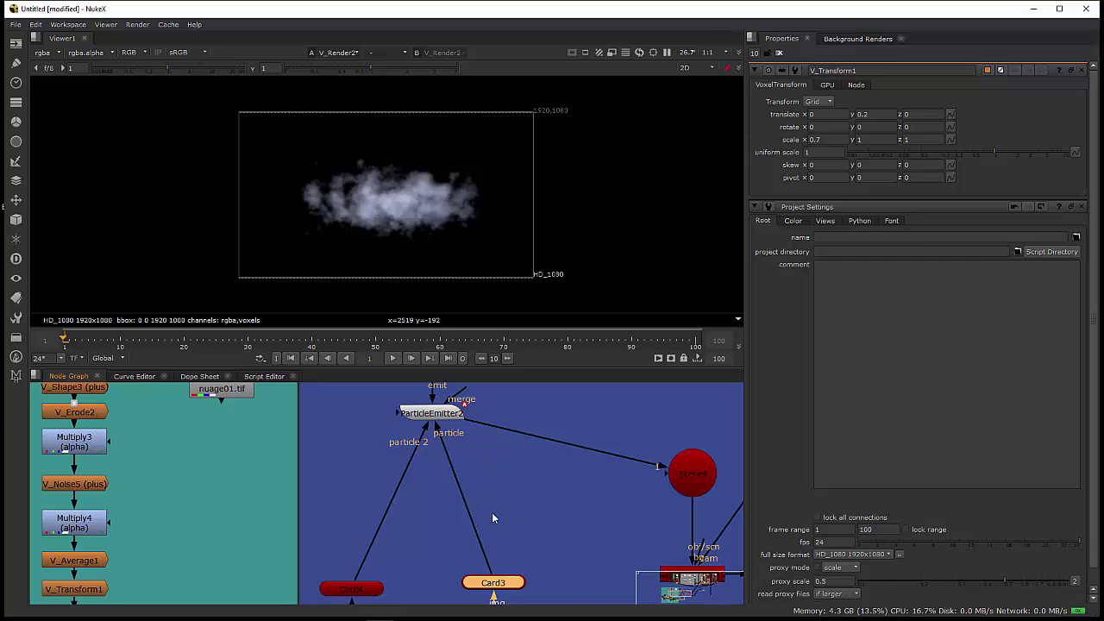
scroll(494, 516, down, 4)
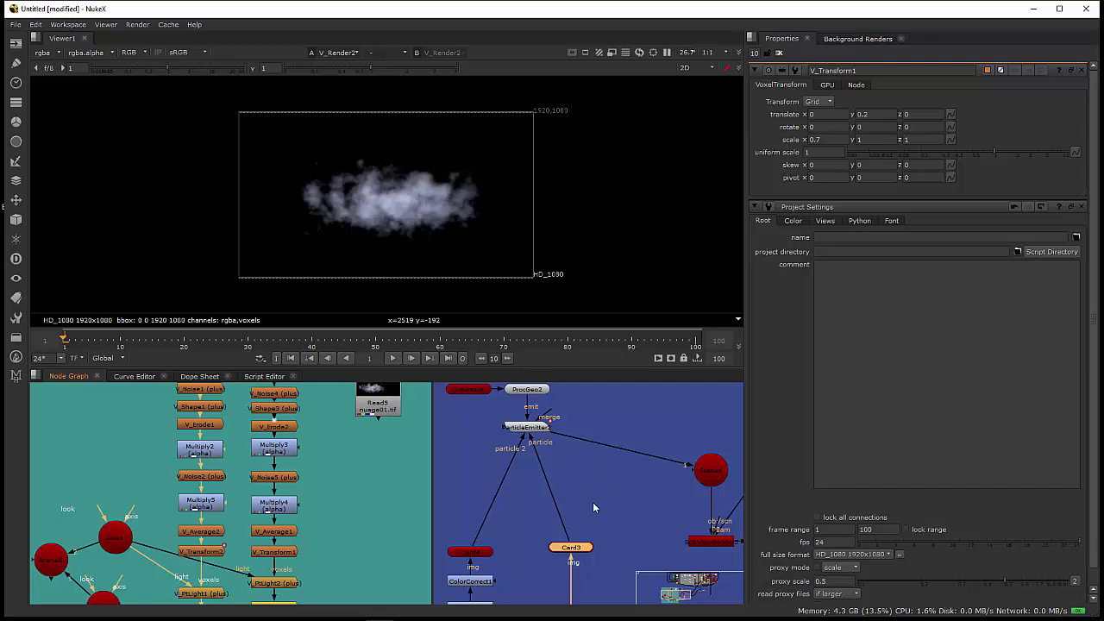
- Open the properties of the ParticleEmitter2 node in the Nuages backdrop
click(535, 427)
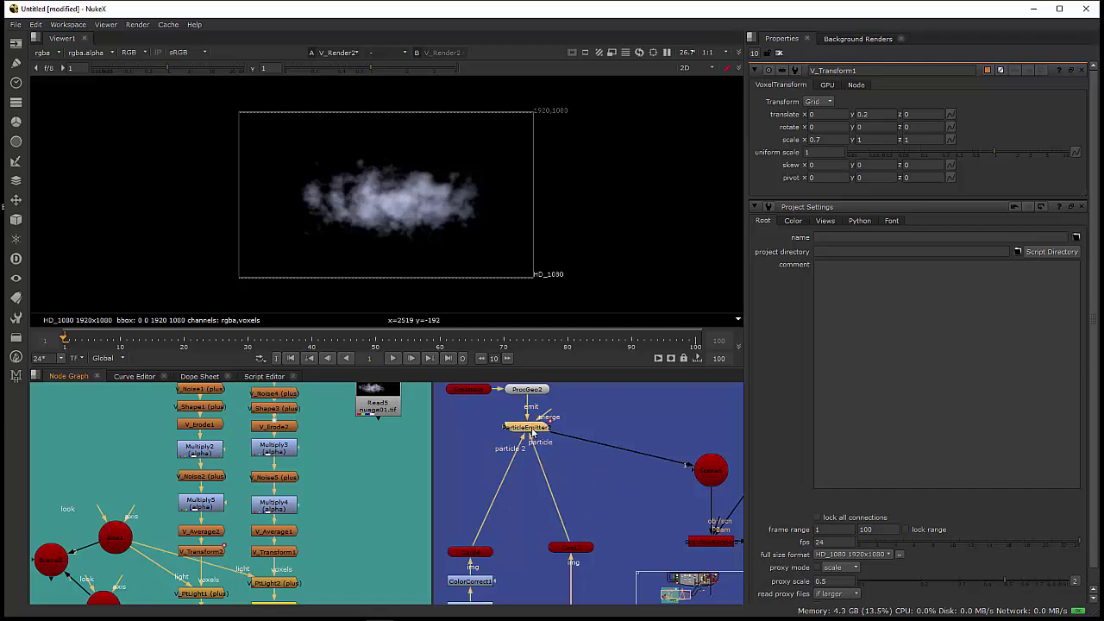
double_click(528, 428)
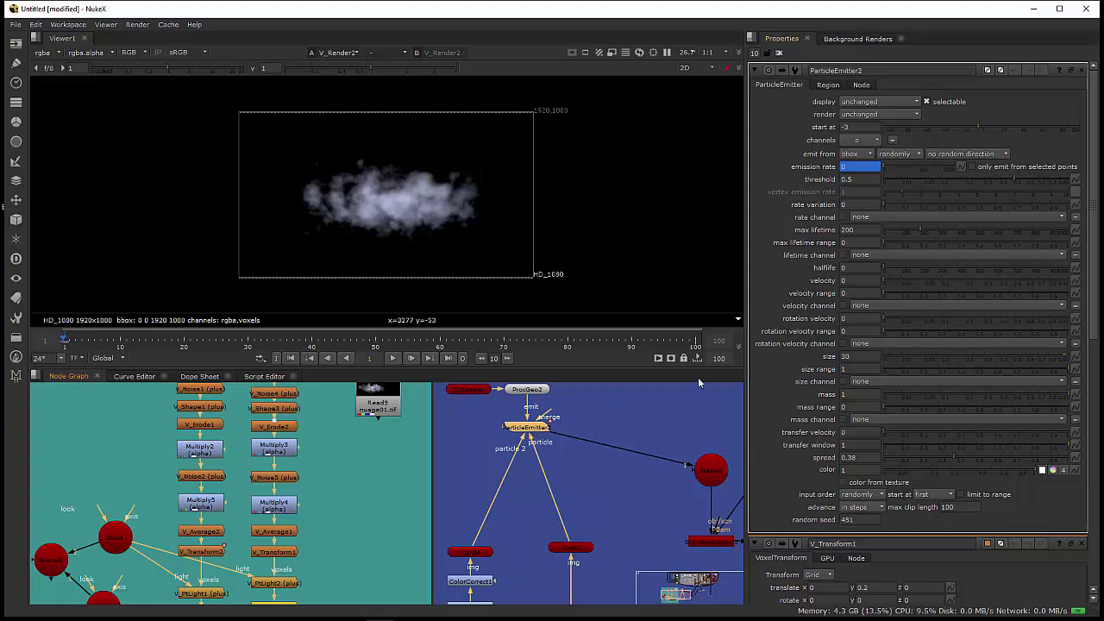
scroll(535, 471, up, 2)
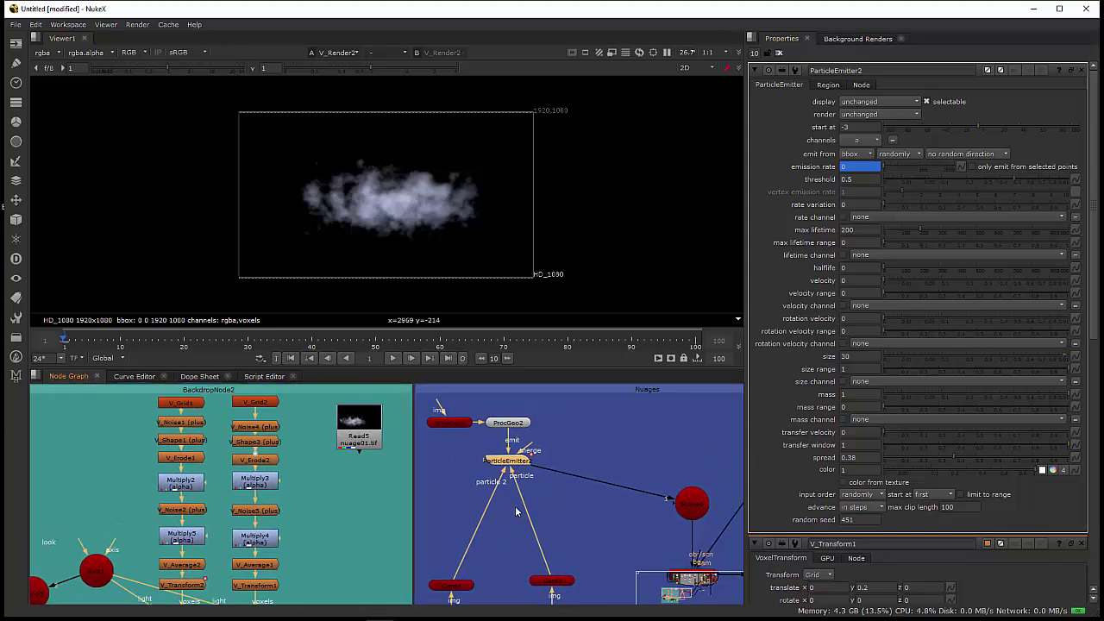
- Scrub through the Read6 zeppelin-in-clouds sequence to frame 37 to review the composited clouds
drag(500, 513, 360, 457)
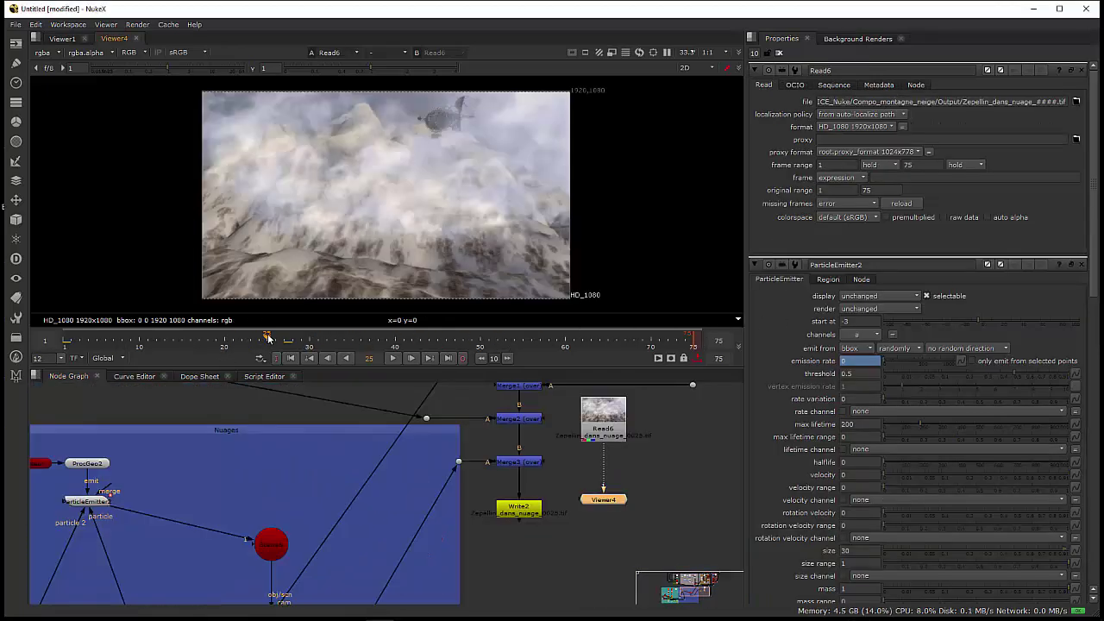
mouse_move(267, 338)
mouse_down()
mouse_move(472, 338)
mouse_move(286, 337)
mouse_up()
drag(287, 333, 373, 376)
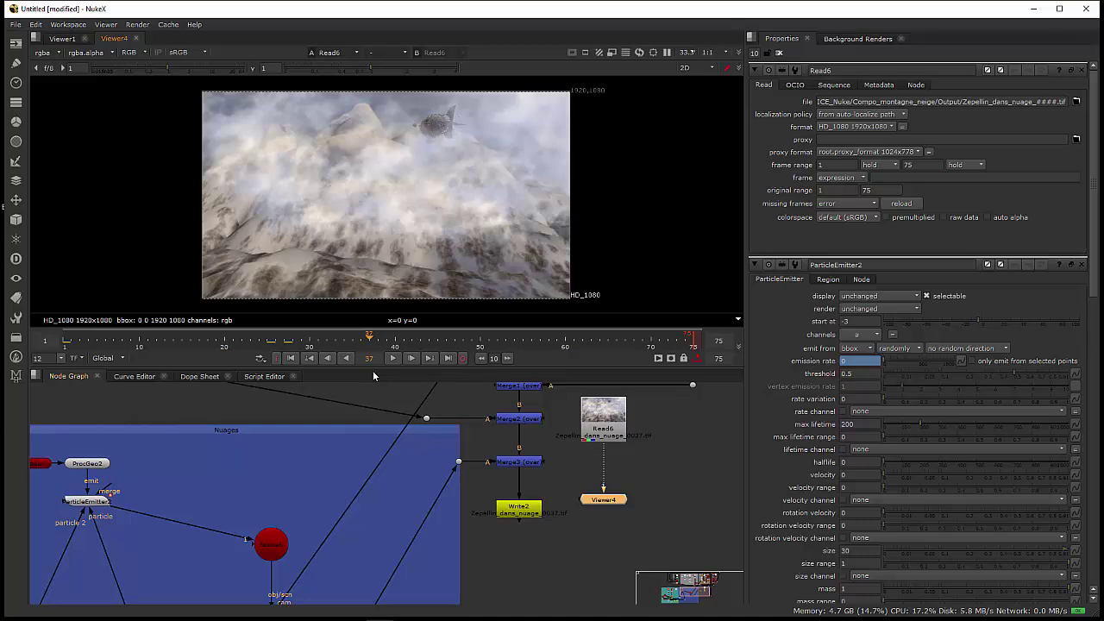